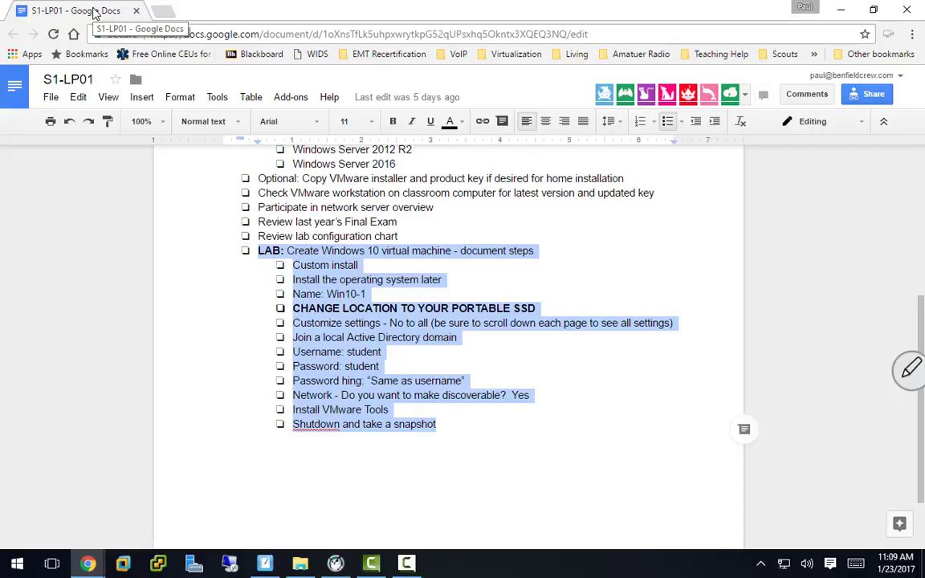
Step: Drag the Google Docs lab-steps window to the other monitor to expose the desktop
left_click_drag(96, 13, 0, 7)
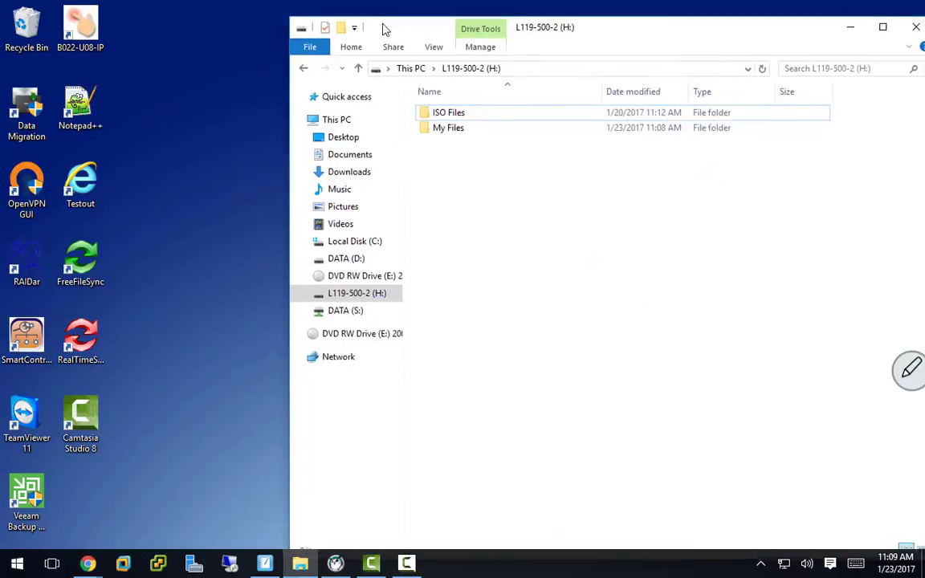
double_click(383, 29)
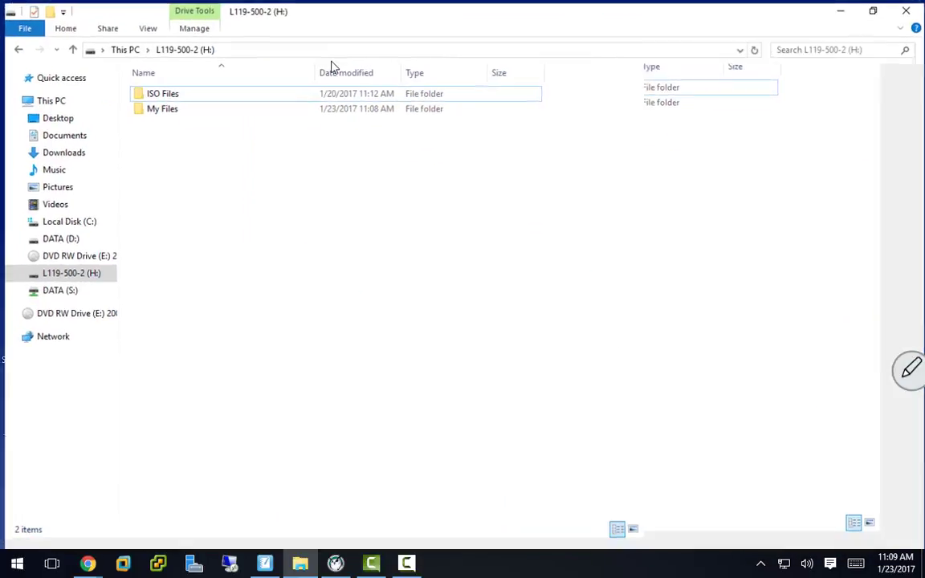
left_click(165, 108)
left_click(163, 93)
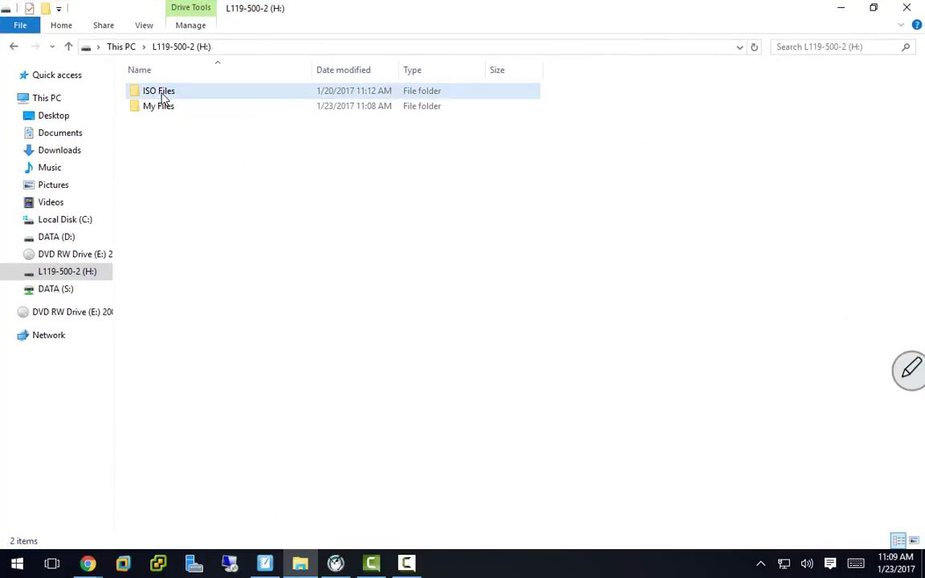
double_click(163, 93)
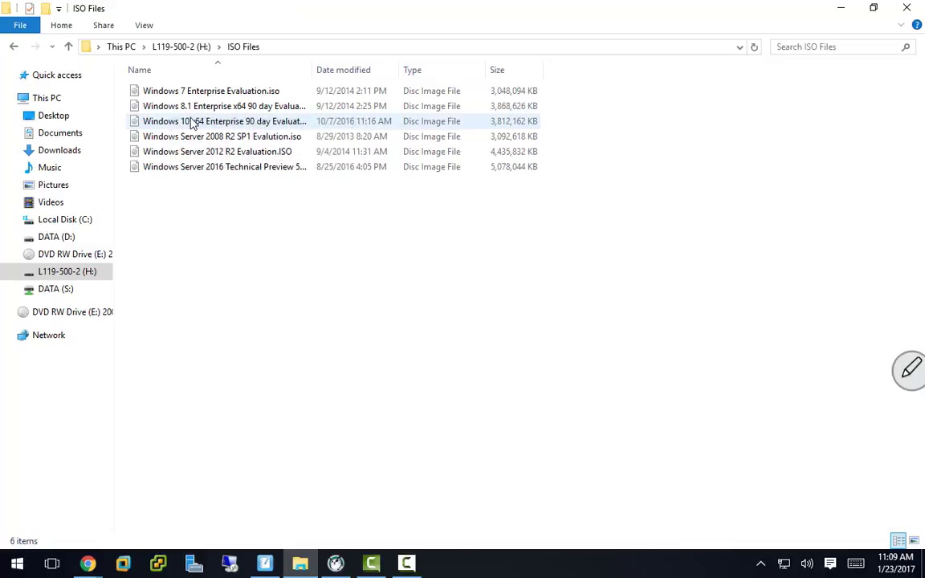
left_click(841, 9)
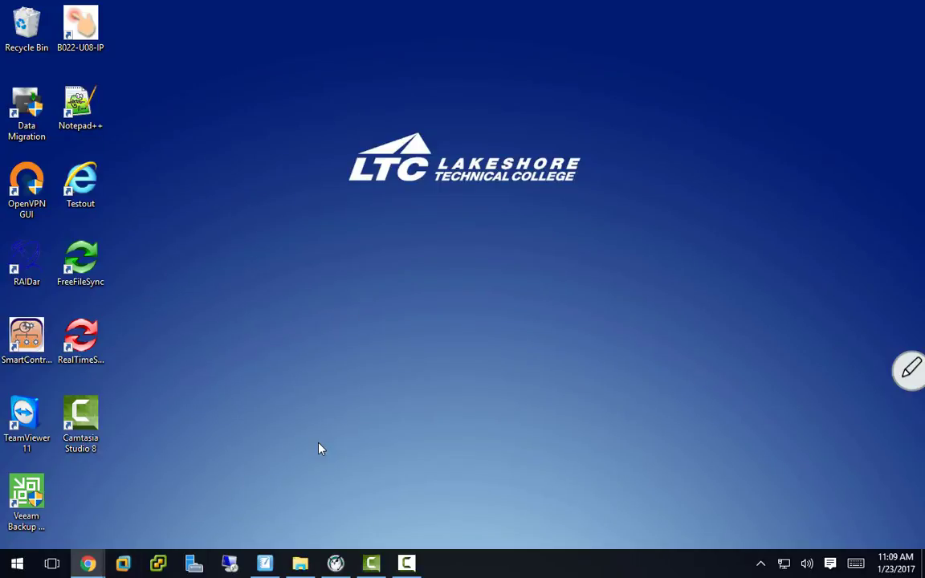
Step: Launch VMware Workstation, hide the Library pane, and start File > New Virtual Machine
left_click(123, 562)
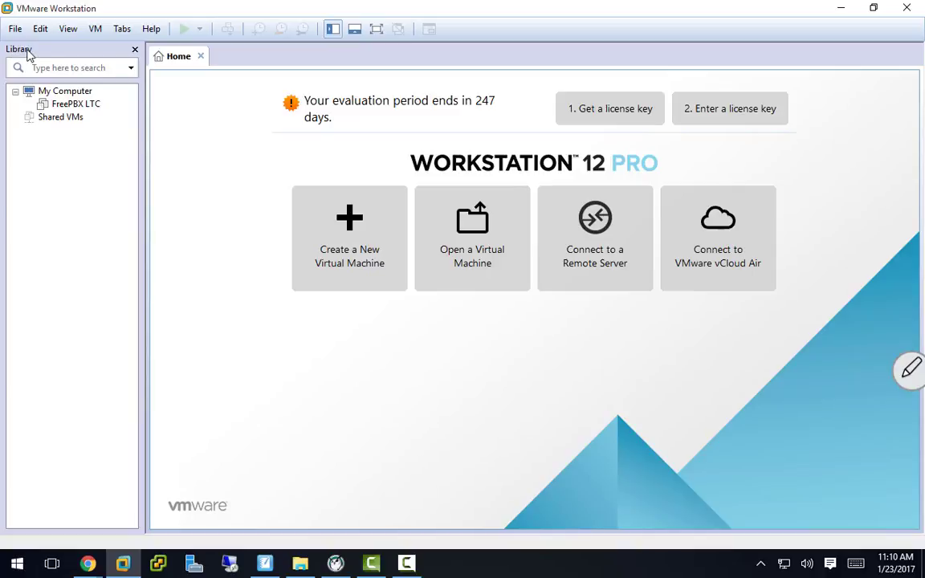
left_click(135, 50)
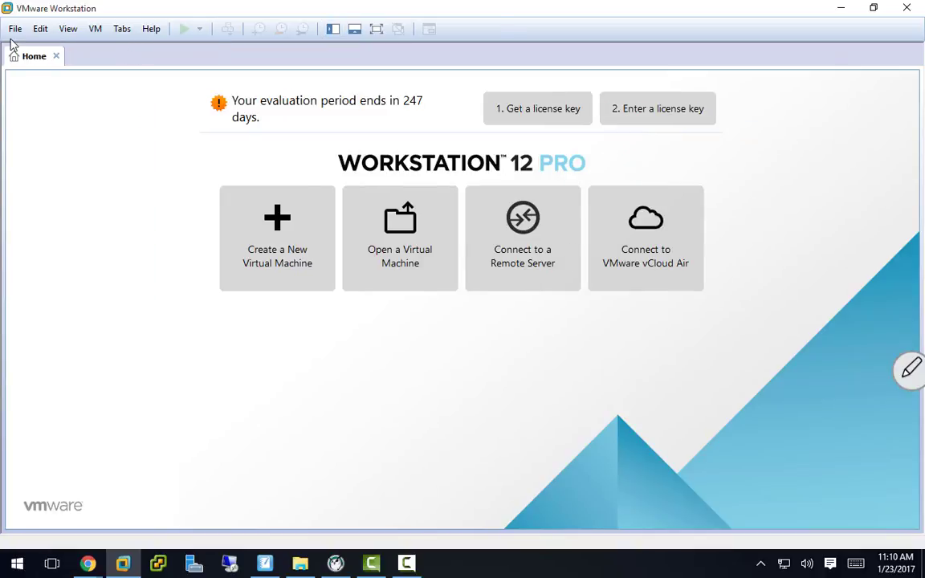
left_click(15, 31)
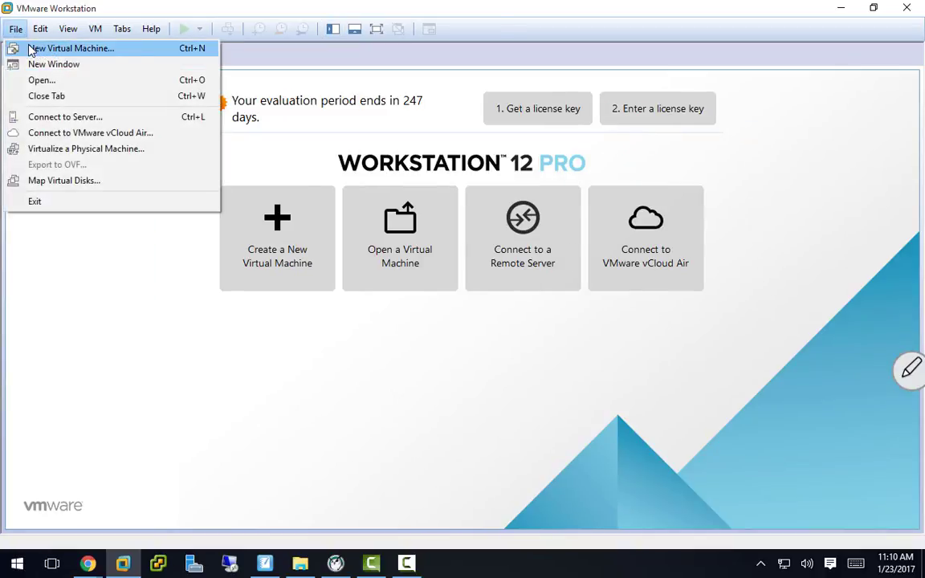
left_click(31, 50)
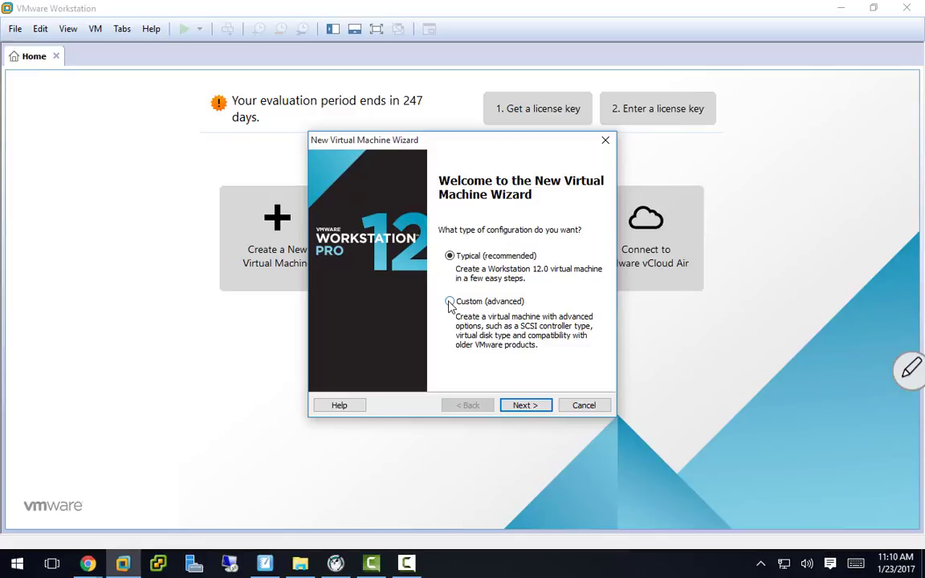
Step: Choose the Custom (advanced) configuration and keep Workstation 12.0 hardware compatibility
left_click(450, 303)
left_click(512, 407)
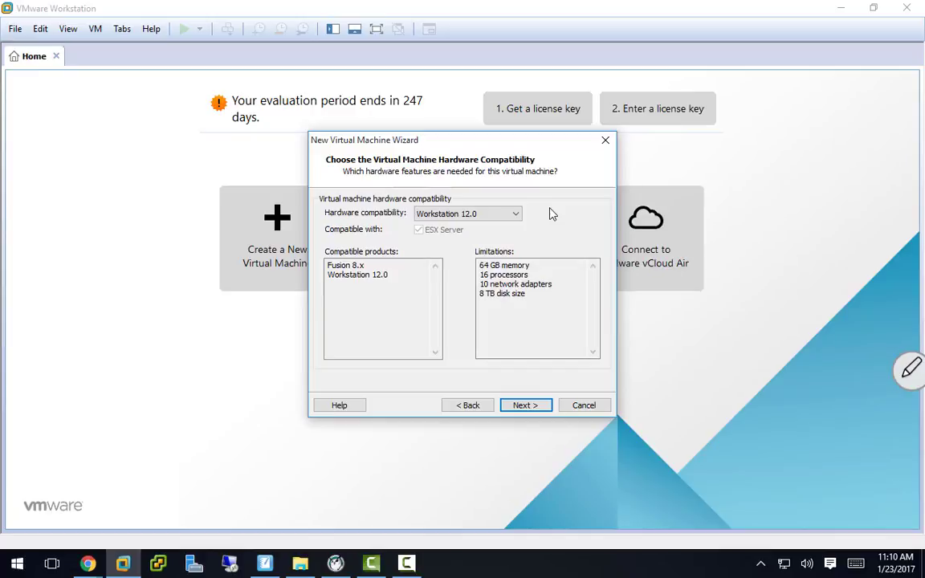
left_click(524, 406)
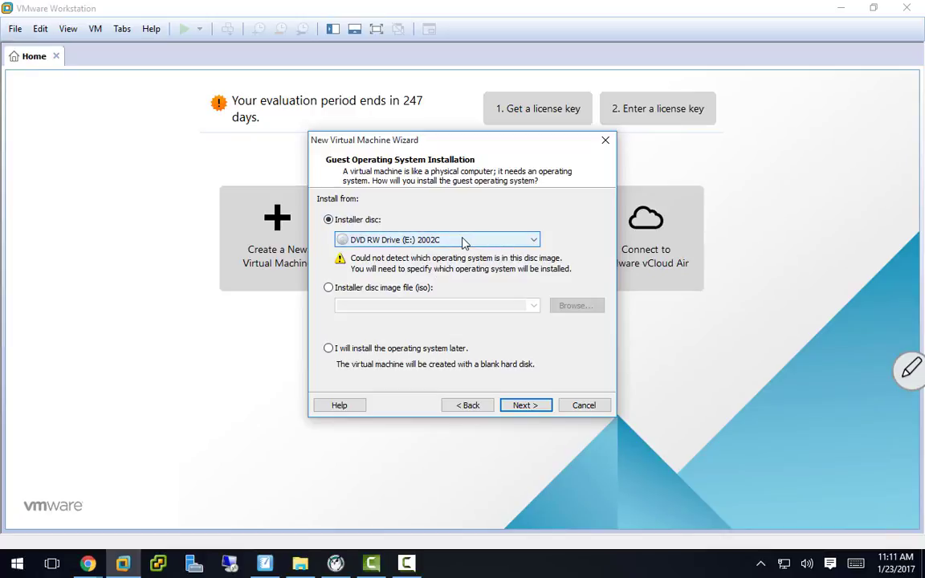
Step: Choose 'I will install the operating system later' so the VM gets a blank disk
left_click(329, 349)
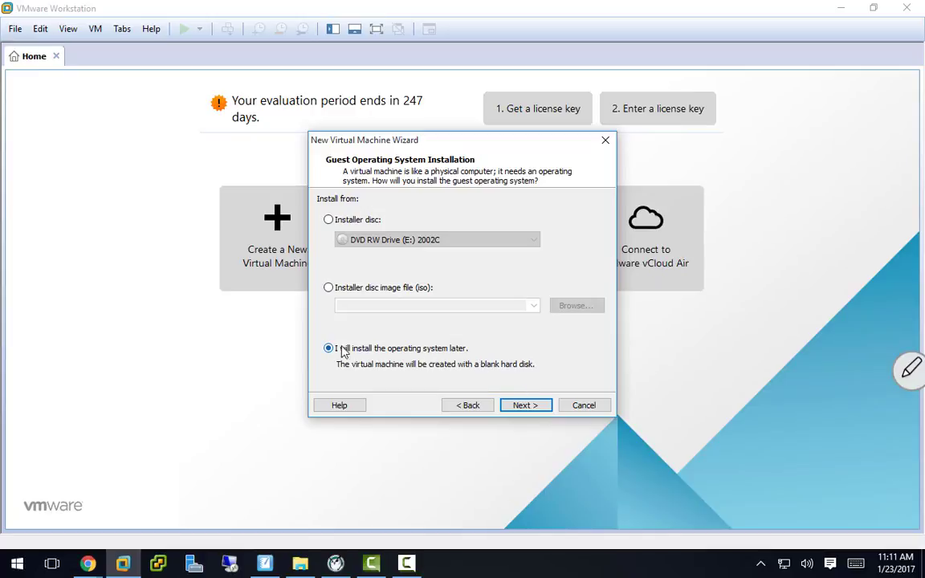
left_click(530, 405)
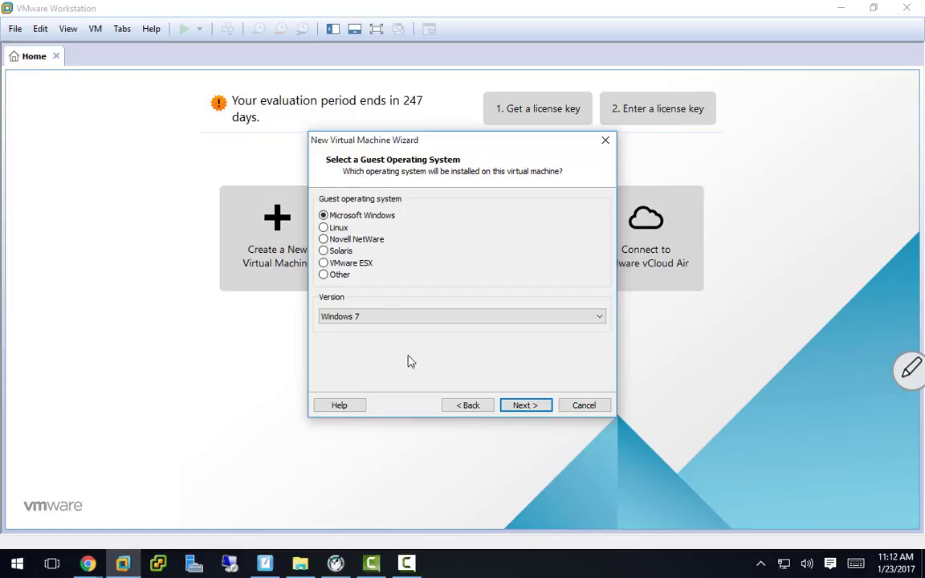
Step: Set the guest OS to Microsoft Windows, version Windows 10 x64, and continue
left_click(323, 252)
left_click(337, 217)
left_click(380, 316)
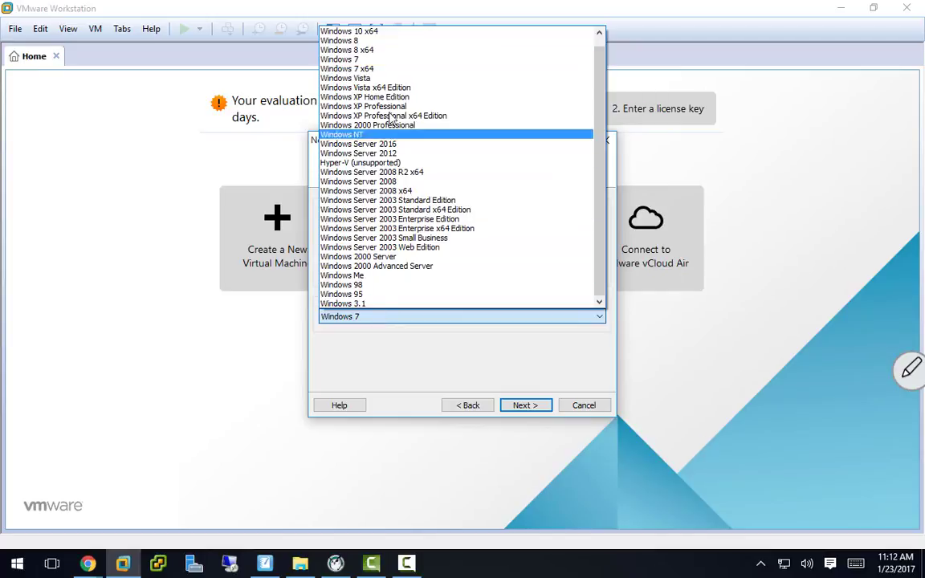
left_click(374, 32)
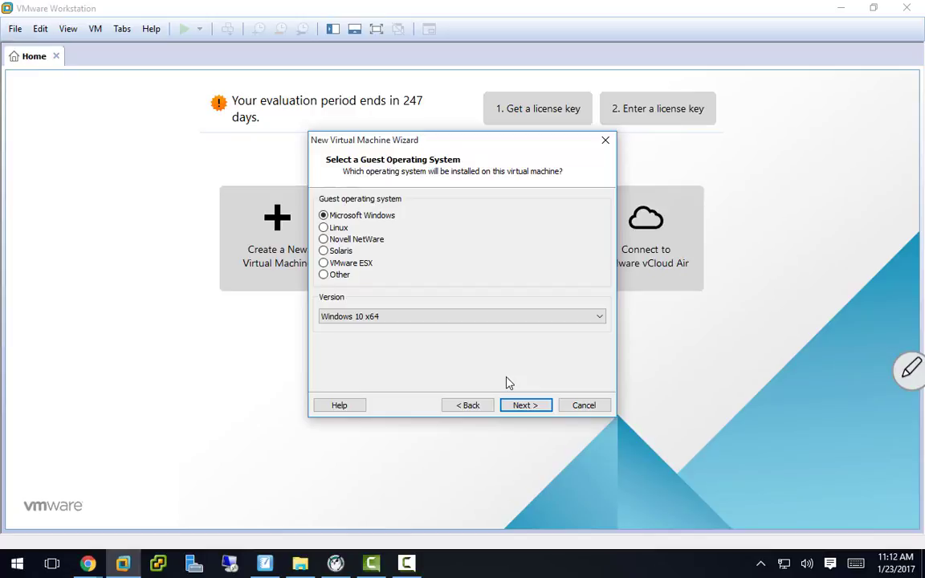
left_click(523, 409)
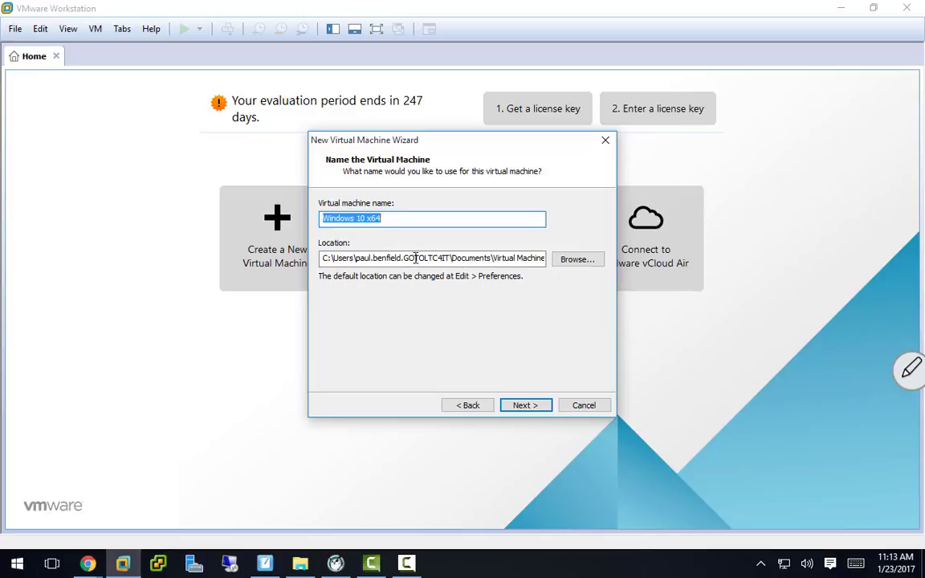
Step: Rename the virtual machine from 'Windows 10 x64' to 'Win10-1' and browse for its location
left_click(399, 217)
key("ctrl+shift+Left")
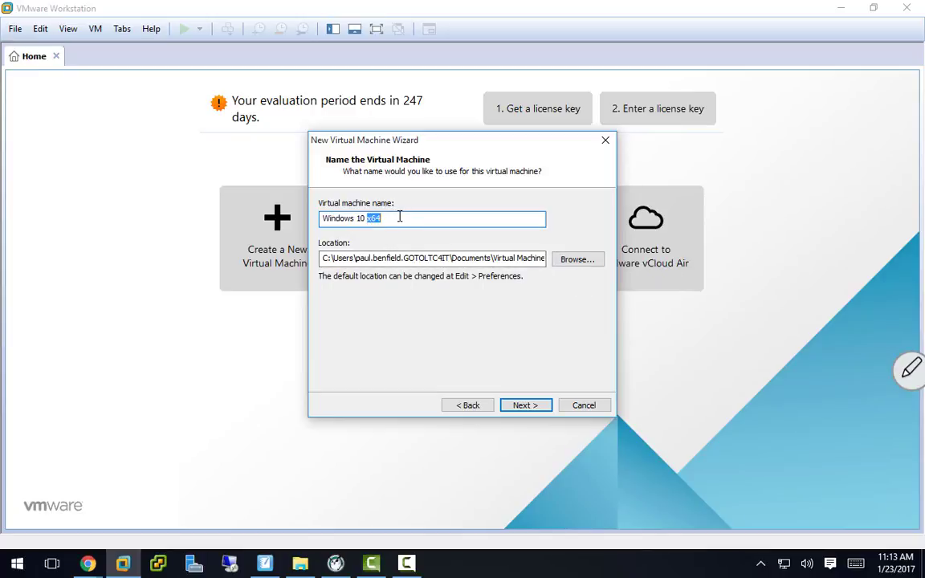
key("BackSpace")
key("BackSpace")
key("BackSpace")
key("BackSpace")
key("BackSpace")
key("BackSpace")
key("BackSpace")
key("BackSpace")
key("BackSpace")
key("BackSpace")
key("BackSpace")
key("BackSpace")
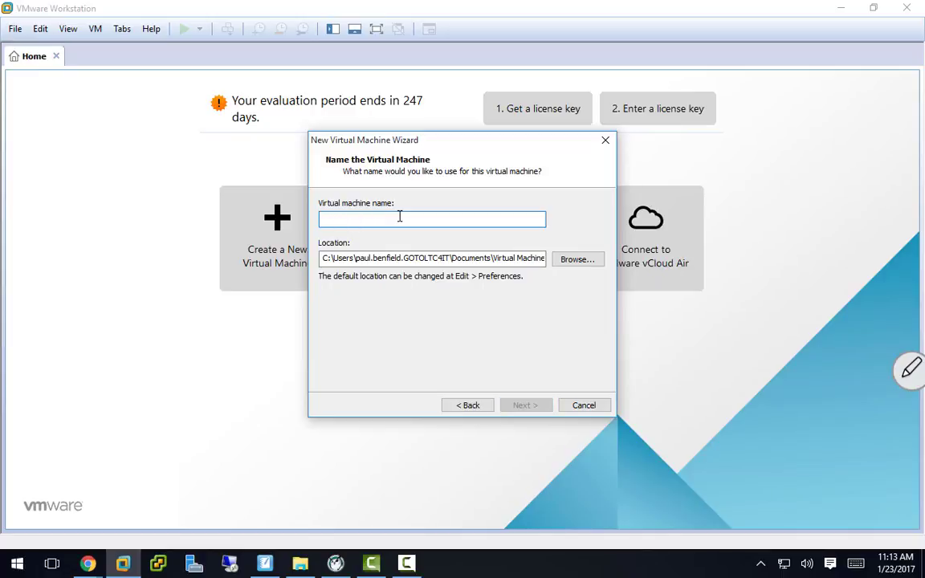
type("Win10-1")
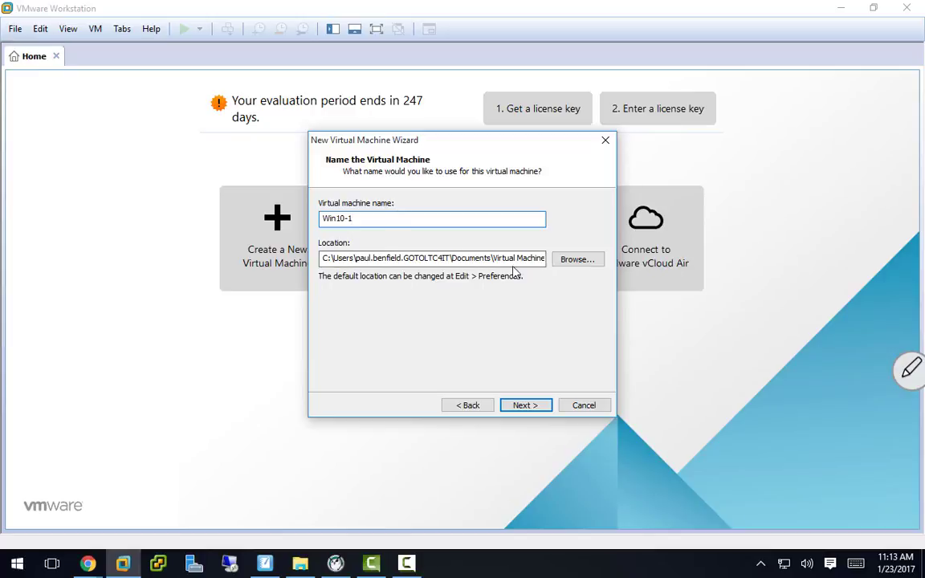
left_click(563, 262)
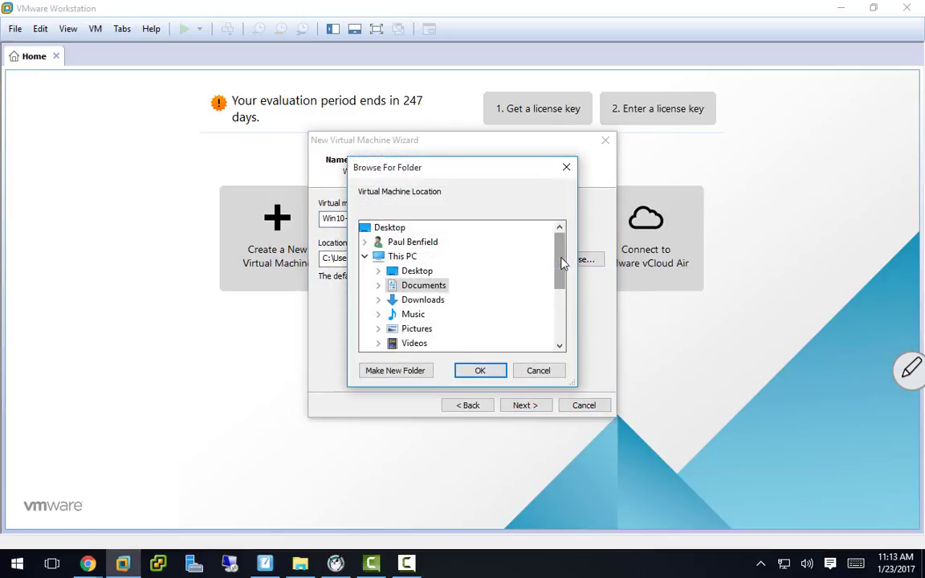
Step: Create a 'Server Admin 1 Mondays' folder on the H: drive
left_click(404, 257)
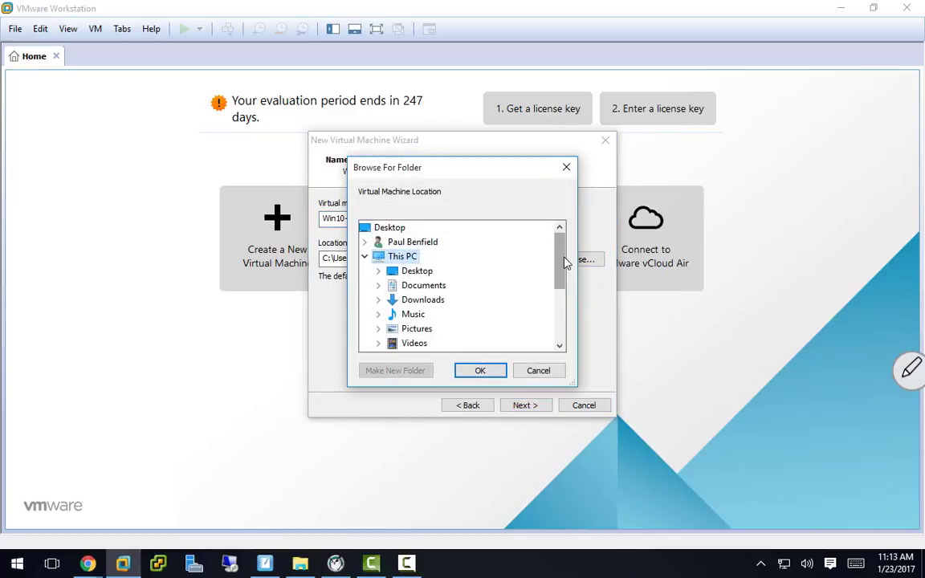
left_click_drag(562, 262, 560, 312)
double_click(431, 287)
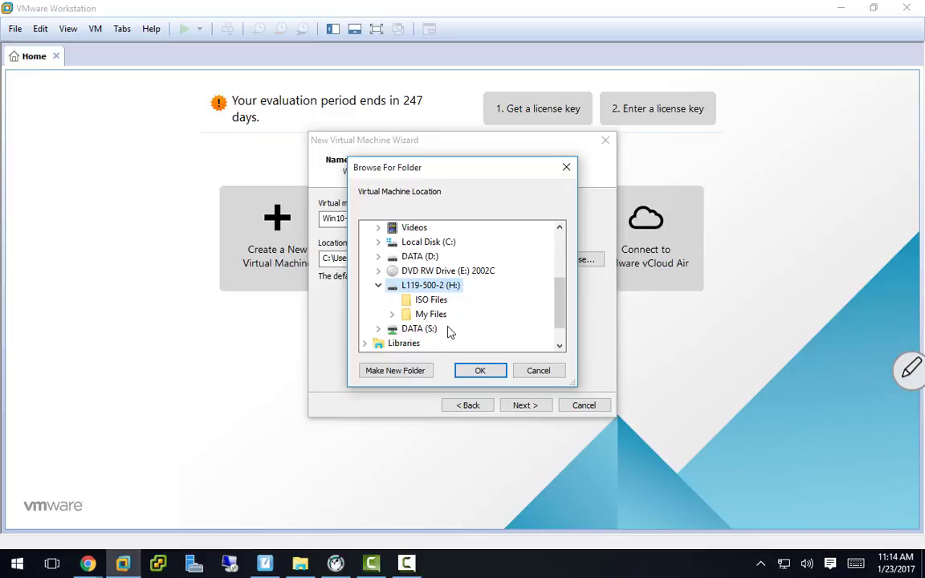
left_click(393, 372)
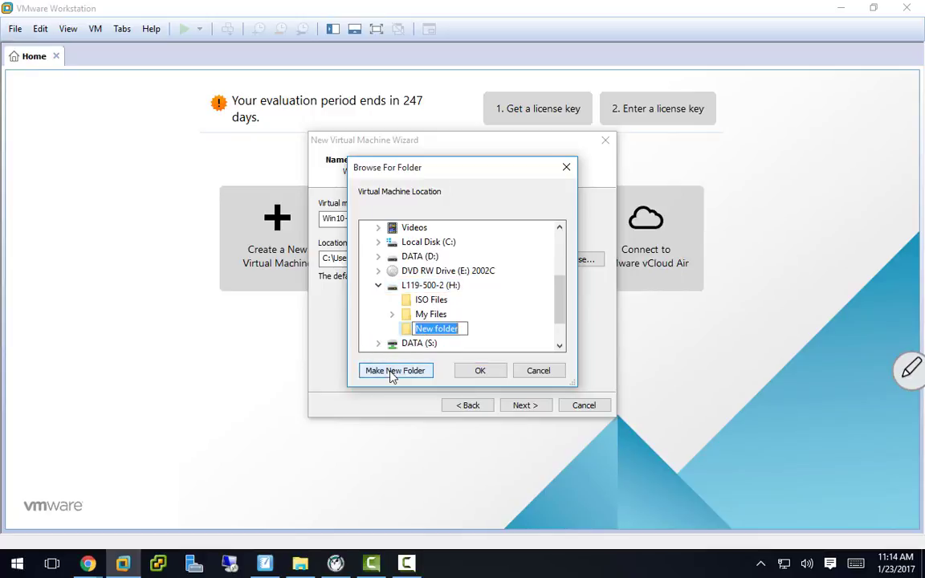
type("Server Admin ")
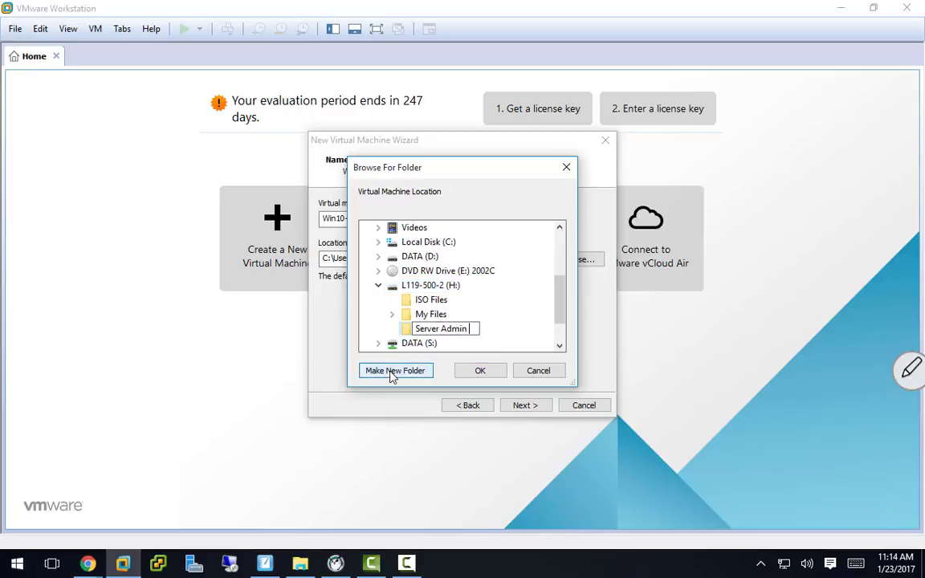
type("1 Mondays")
key("Return")
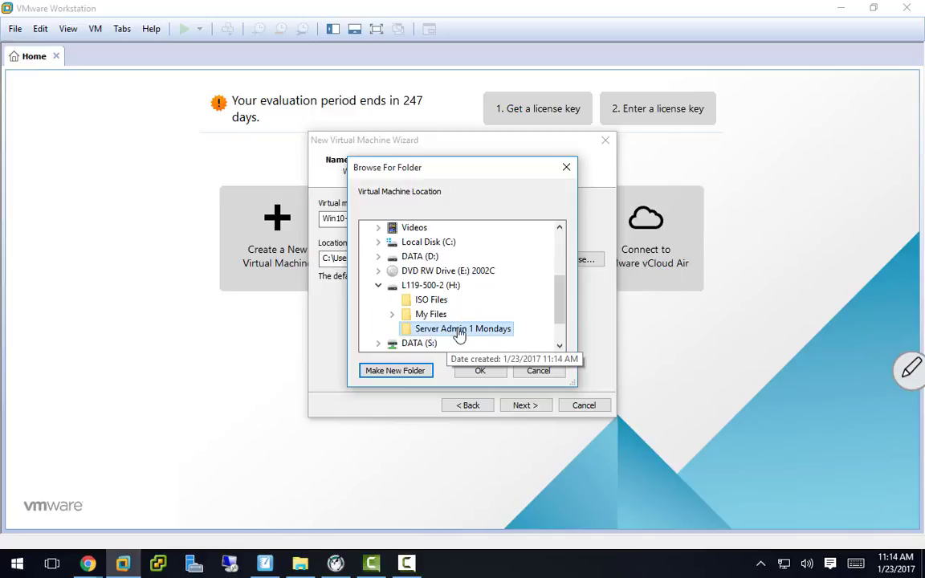
Step: Create a 'Win10-1' subfolder inside it and select it as the VM location
left_click(411, 371)
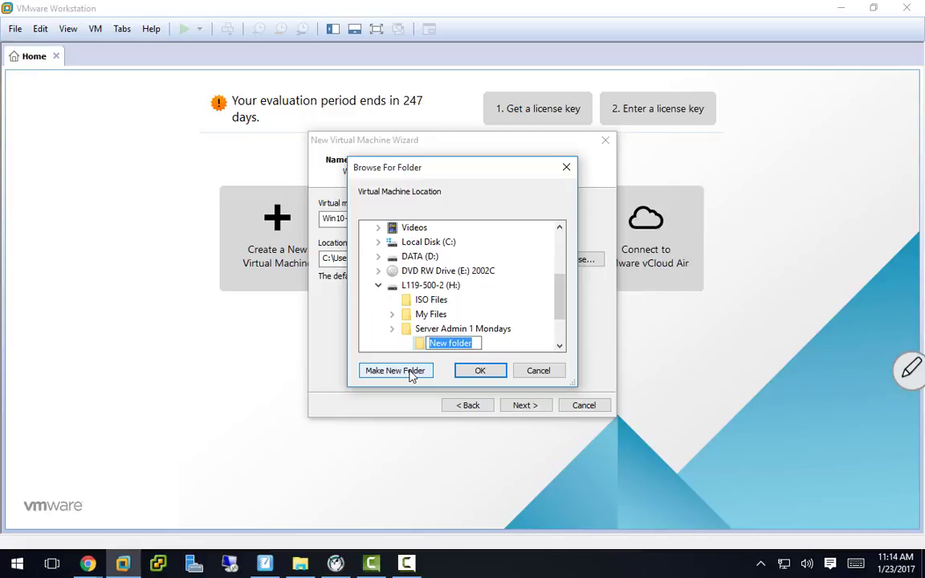
type("Win10-1")
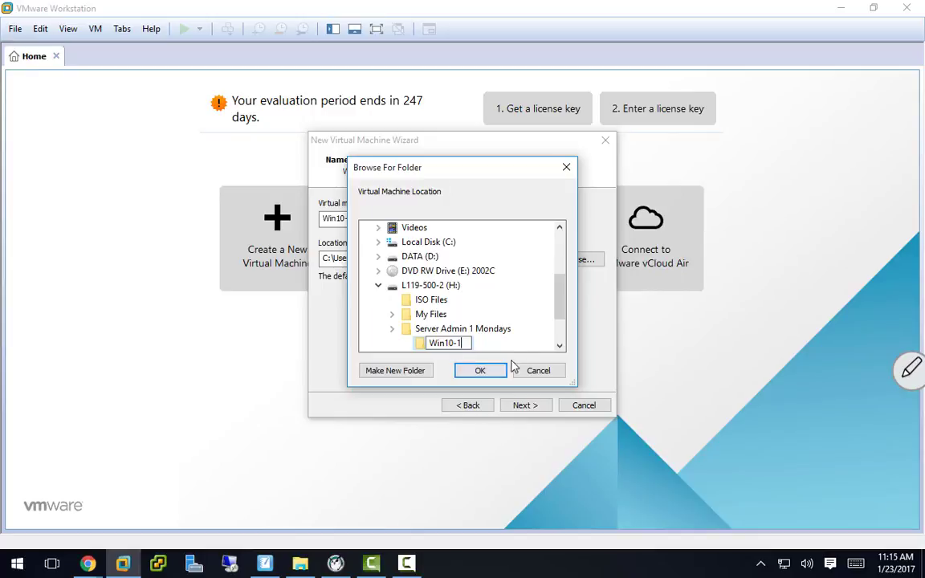
key("Return")
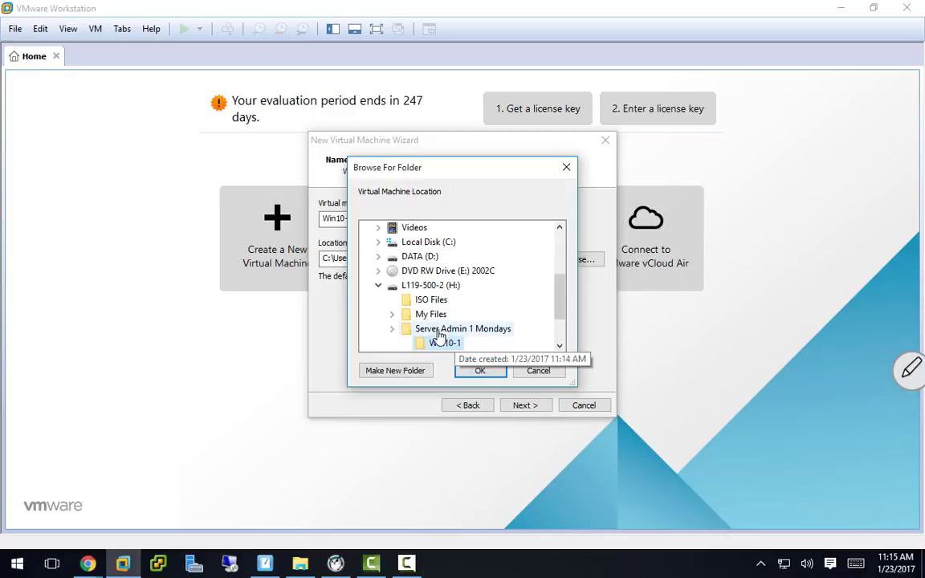
left_click(480, 371)
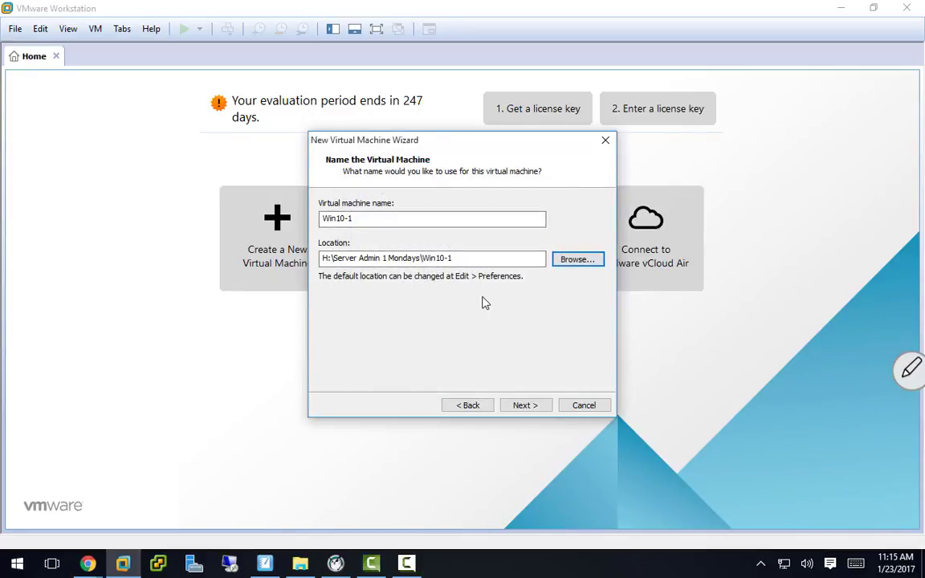
Step: Accept the H:\Server Admin 1 Mondays\Win10-1 location and keep BIOS firmware
left_click_drag(330, 258, 321, 259)
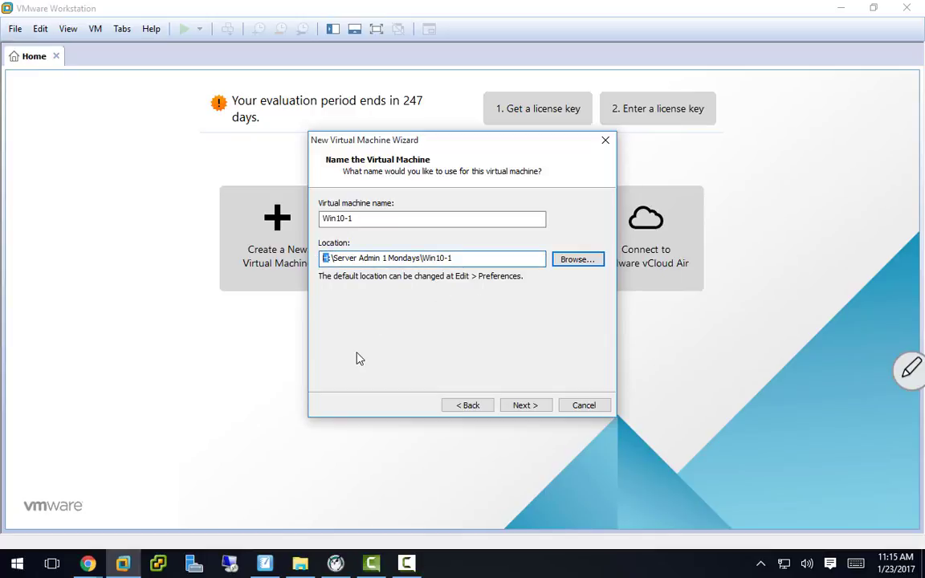
left_click(465, 259)
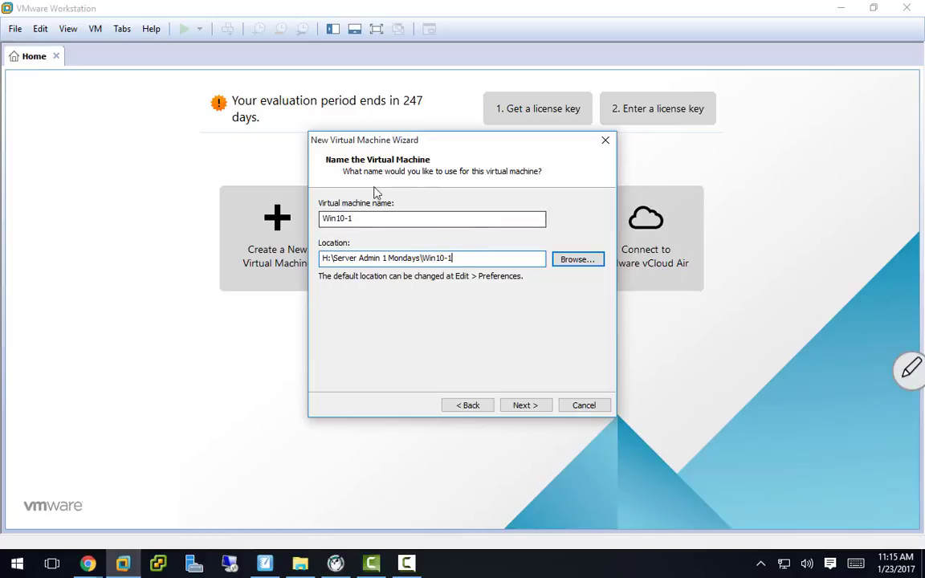
left_click(526, 406)
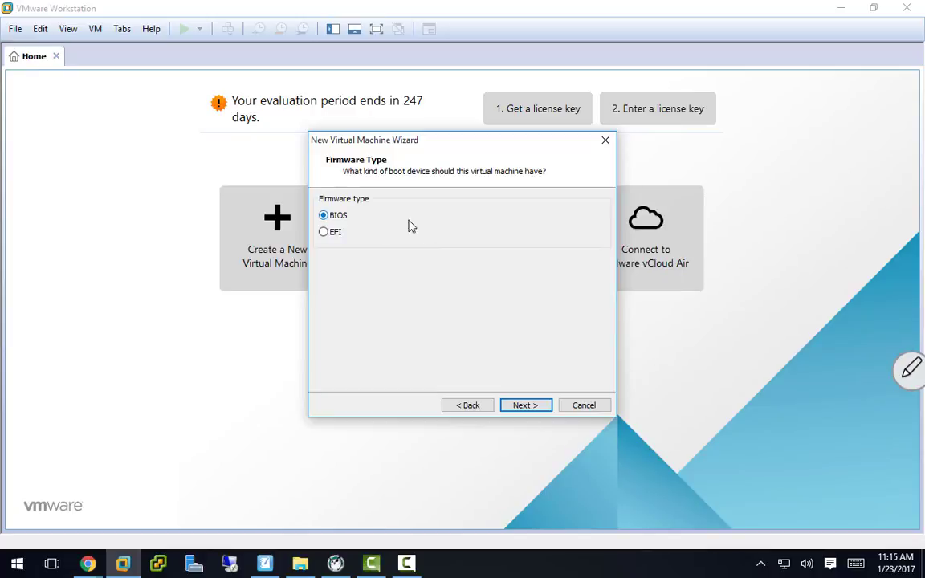
left_click(522, 407)
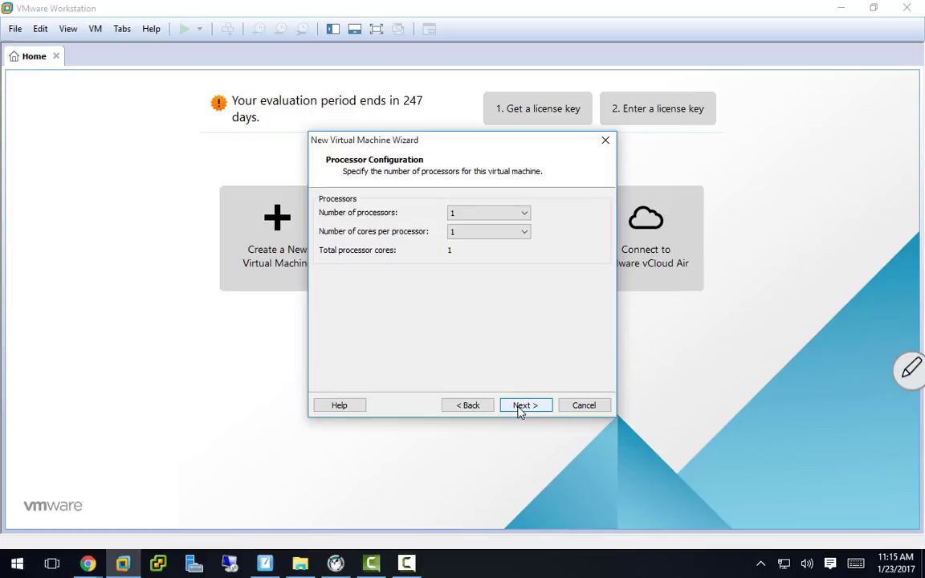
Step: Leave the processor count at 1 with one core and continue
left_click(508, 217)
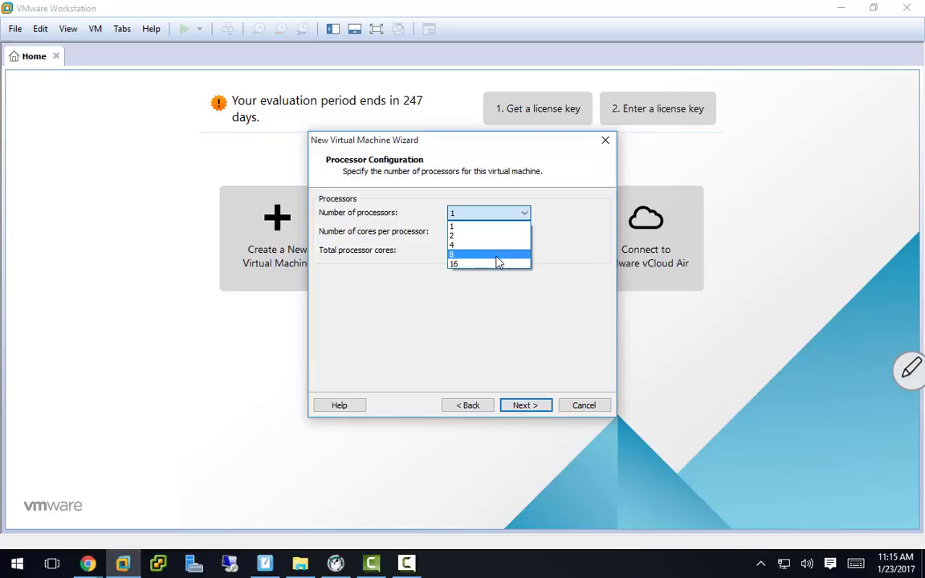
left_click(499, 334)
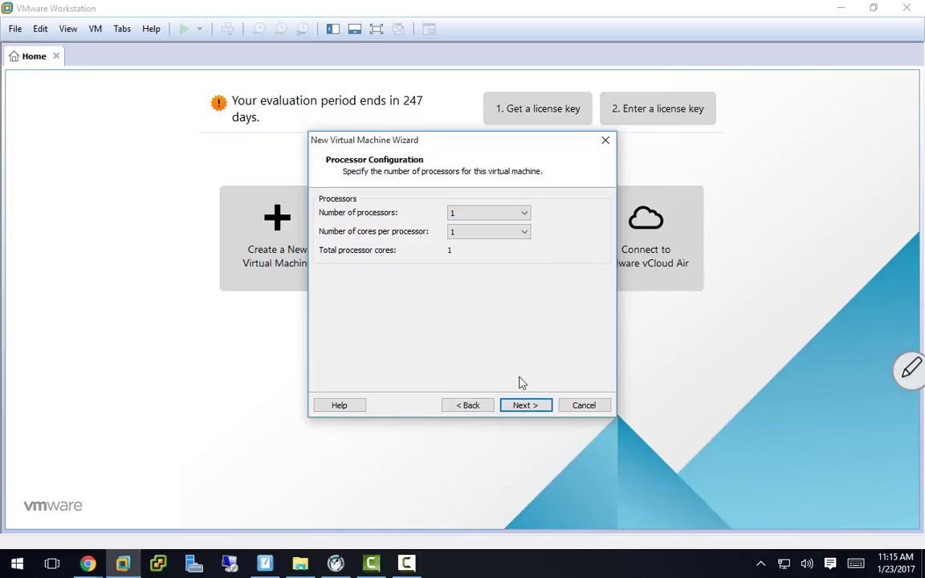
left_click(526, 406)
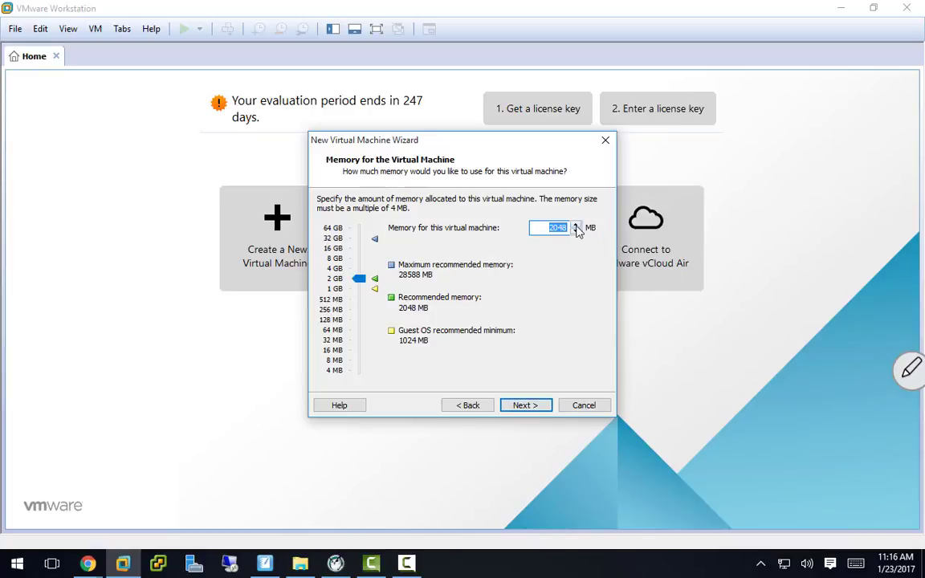
Step: Set the virtual machine's memory to 4096 MB and continue to networking
left_click(334, 268)
left_click(334, 279)
left_click(334, 288)
left_click(336, 279)
left_click(334, 269)
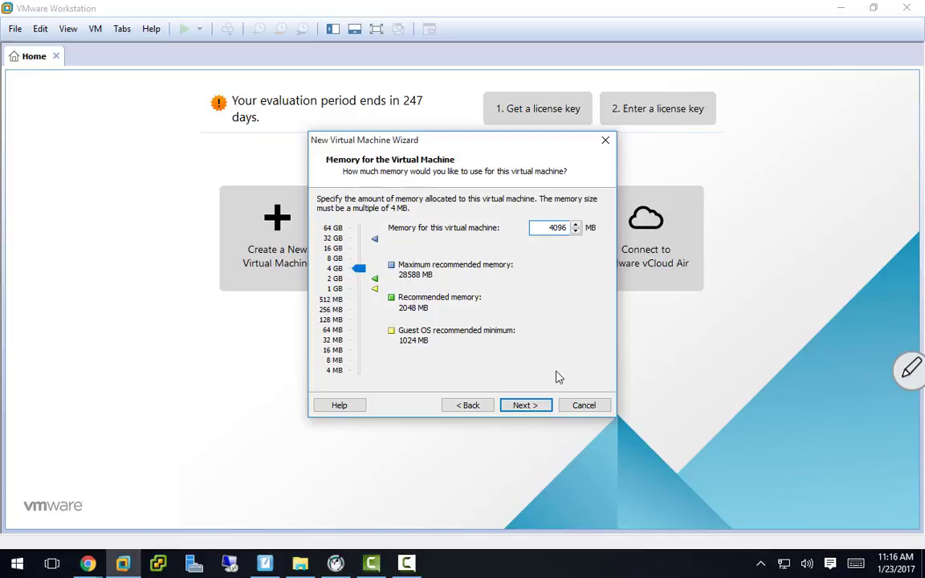
left_click(532, 407)
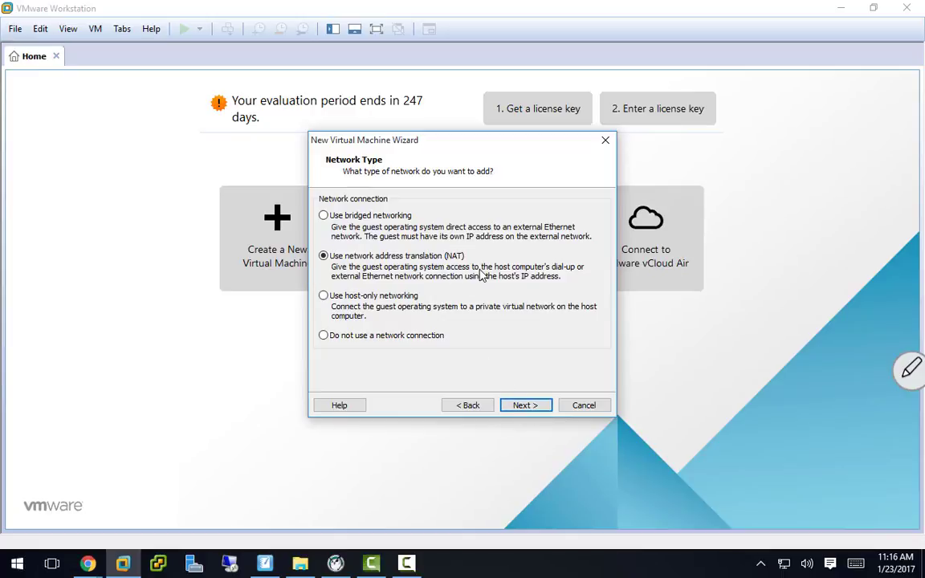
Step: Keep NAT as the network connection type and advance to the I/O controller page
left_click(535, 408)
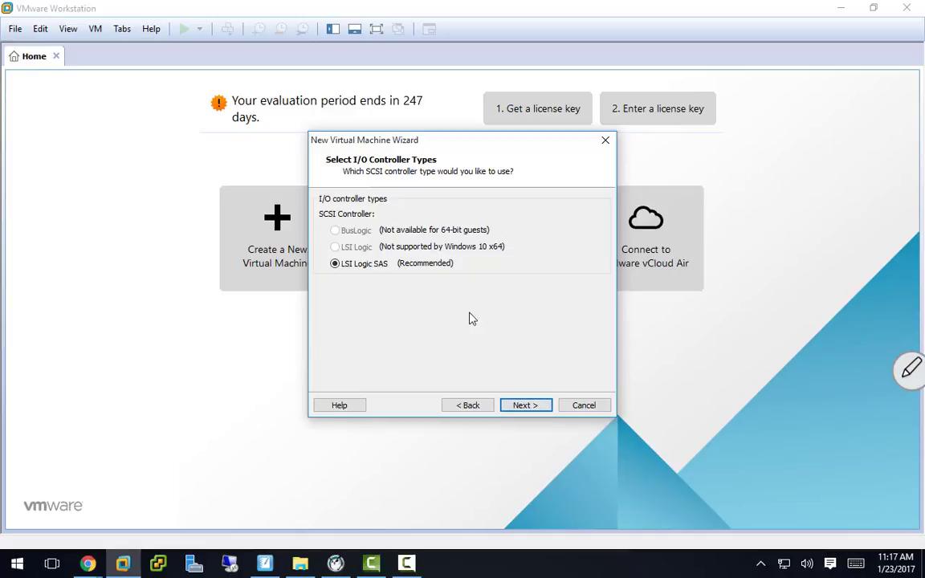
Step: Accept the default LSI Logic SAS controller and SCSI disk type
left_click(523, 407)
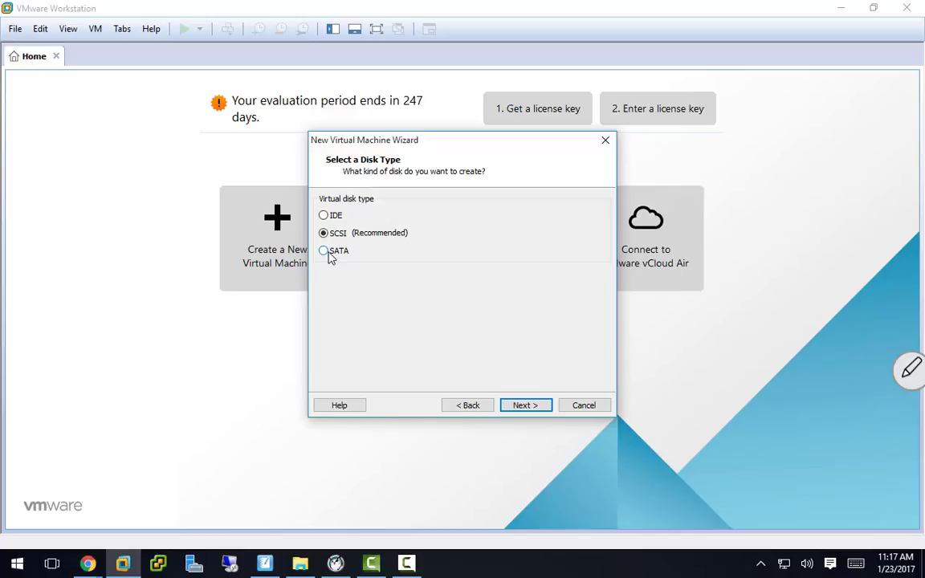
left_click(508, 407)
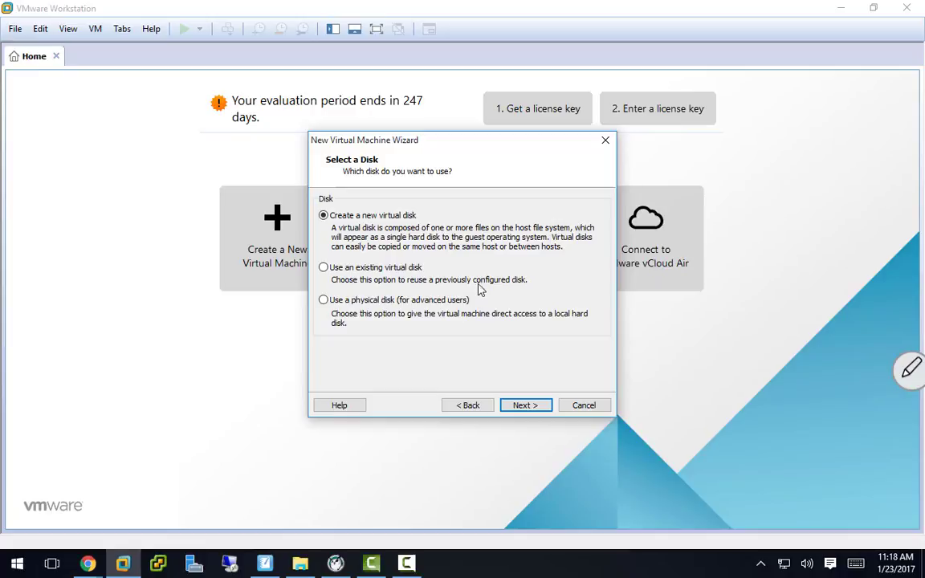
Step: Select 'Use a physical disk (for advanced users)' as the disk option
left_click(325, 300)
Step: Create a new virtual disk stored as a single file, with 60 GB maximum size
left_click(324, 216)
left_click(525, 406)
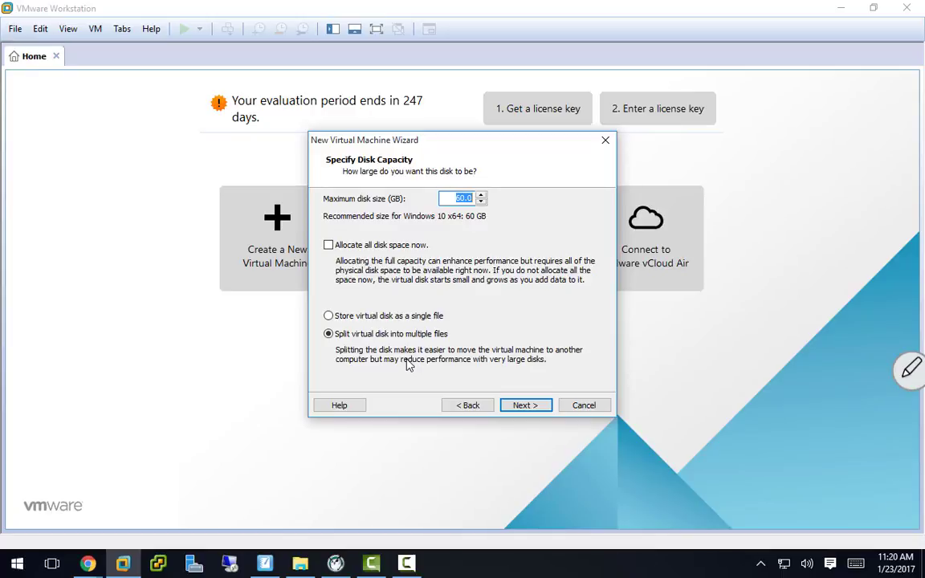
left_click(330, 317)
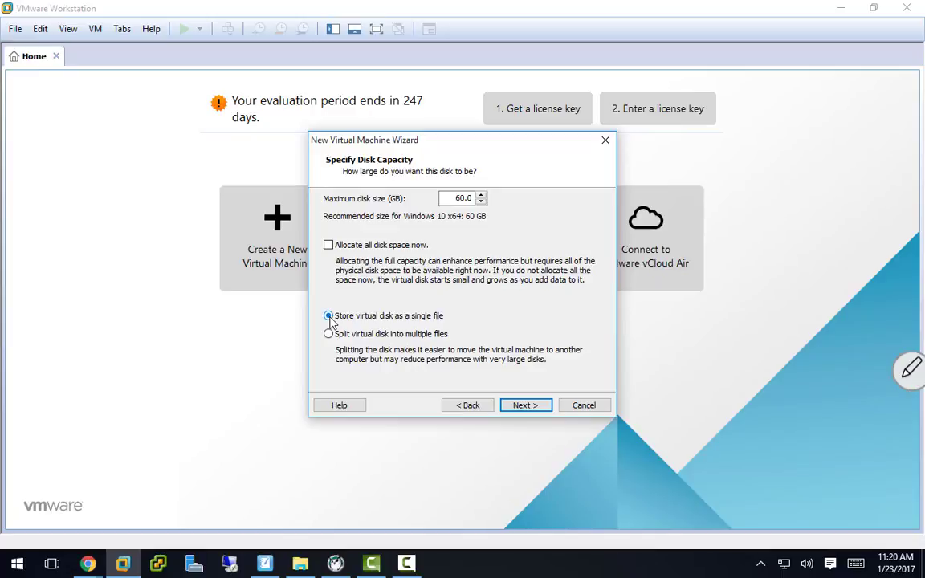
double_click(455, 198)
type("100")
double_click(450, 197)
type("60")
Step: Accept the 60 GB capacity and reach Specify Disk File with Win10-1.vmdk
left_click(524, 406)
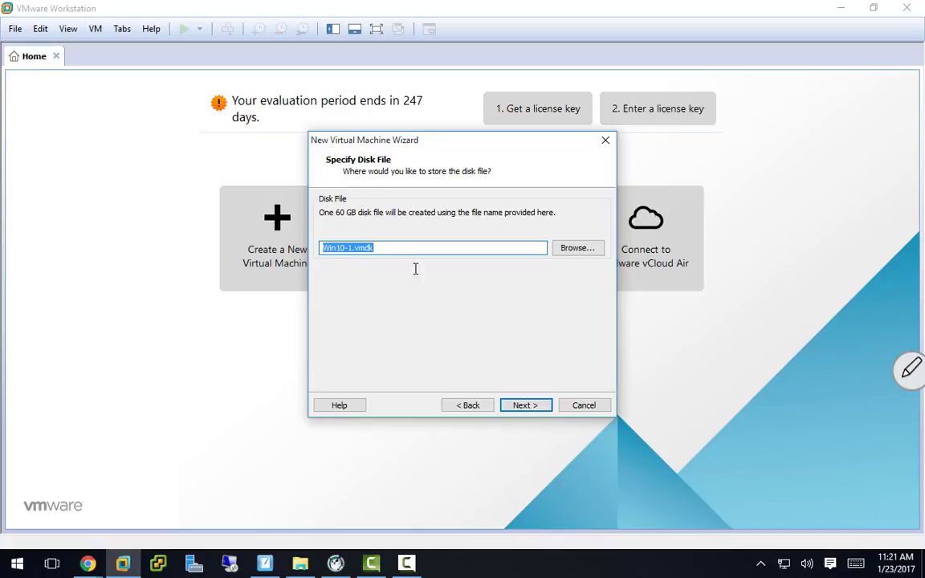
Step: Review the summary and finish creating Win10-1 with 4 GB memory, 60 GB disk and NAT
left_click(534, 406)
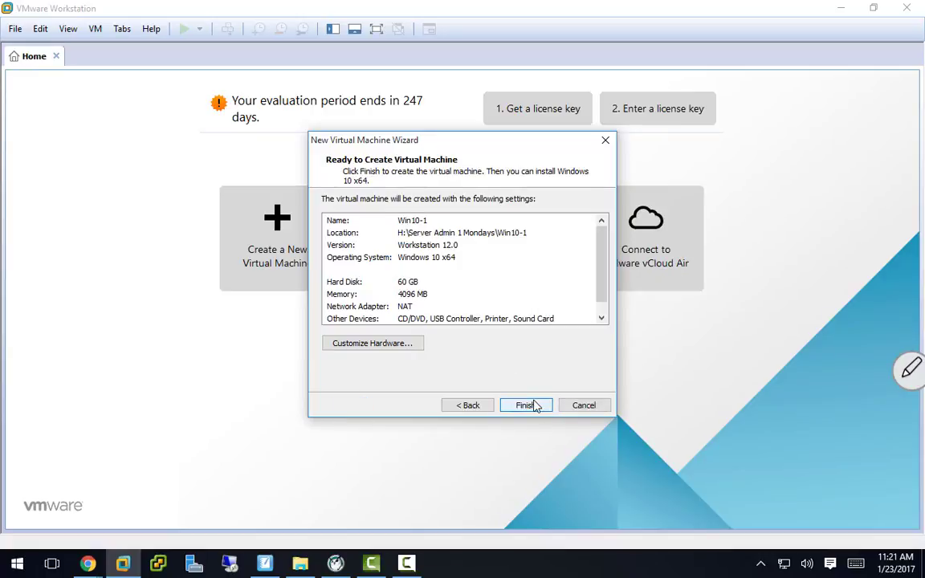
left_click(531, 406)
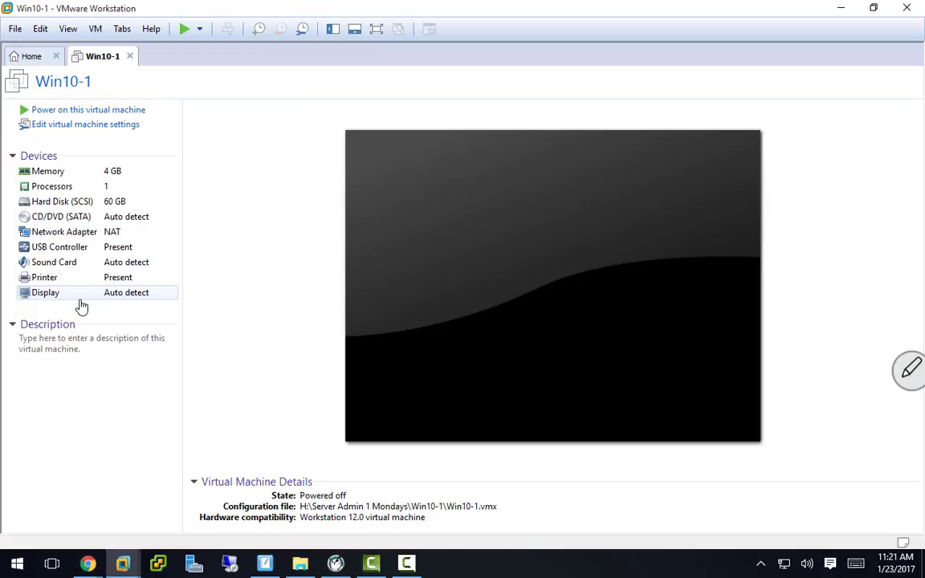
left_click(116, 223)
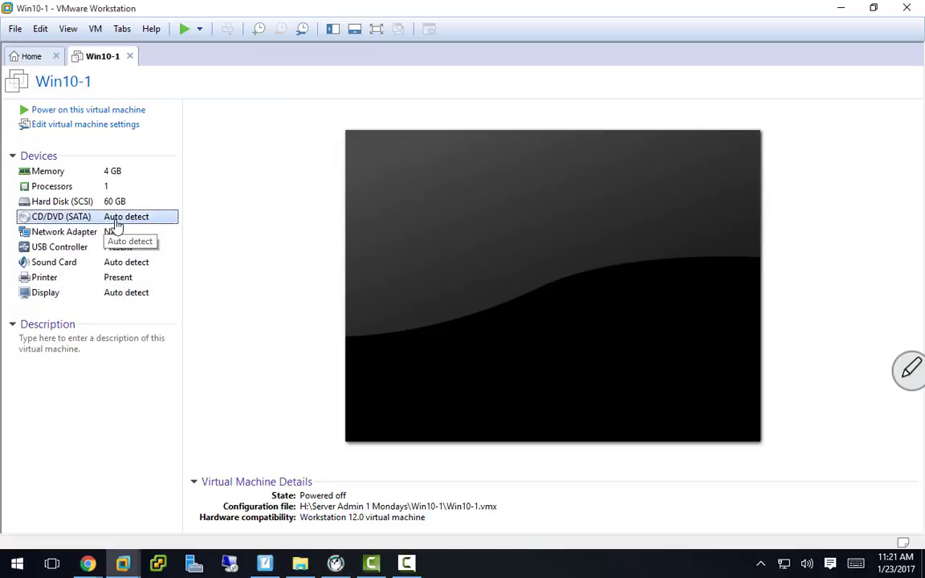
Step: Point the CD/DVD (SATA) drive at Windows 10 x64 Enterprise 90 day Evaluation.ISO in H:\ISO Files
double_click(117, 225)
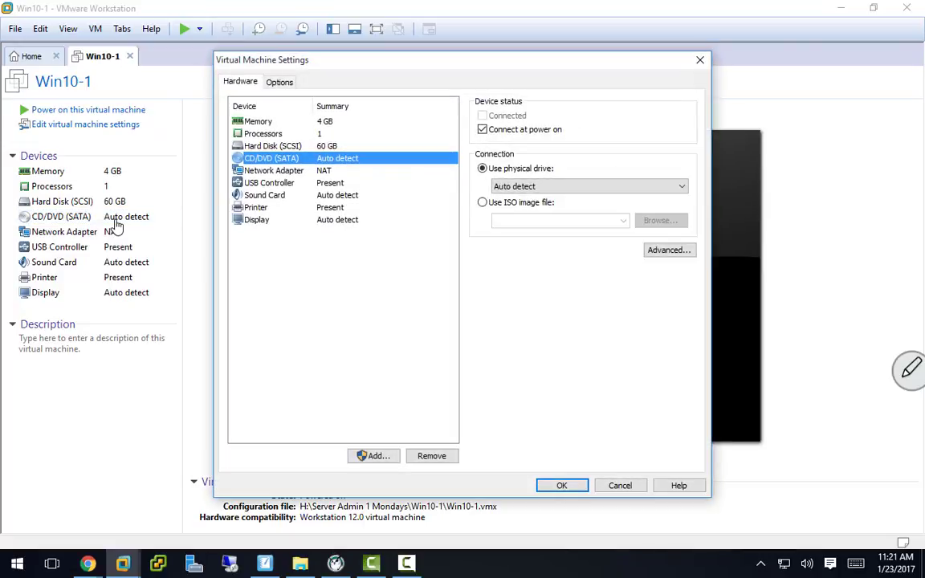
left_click(483, 205)
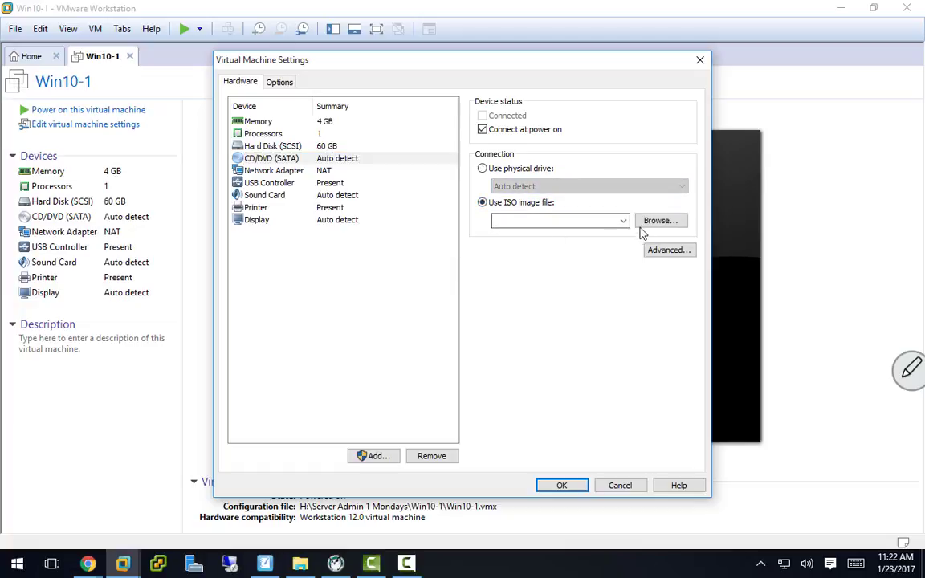
left_click(654, 223)
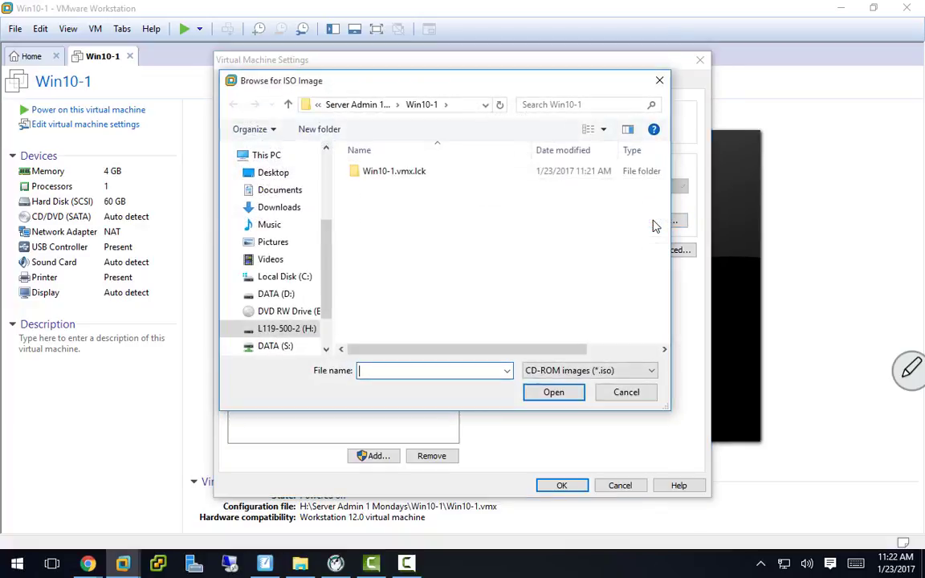
left_click(294, 330)
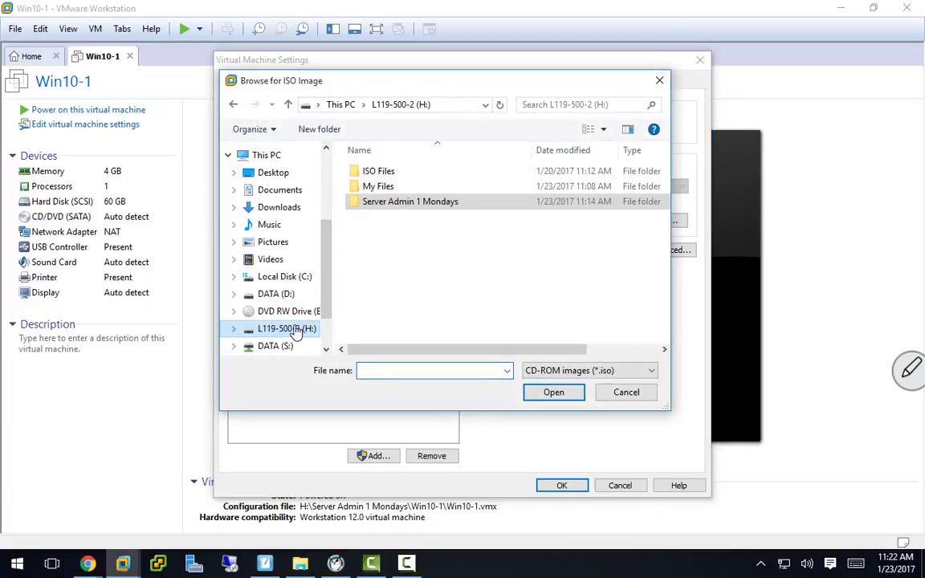
double_click(382, 175)
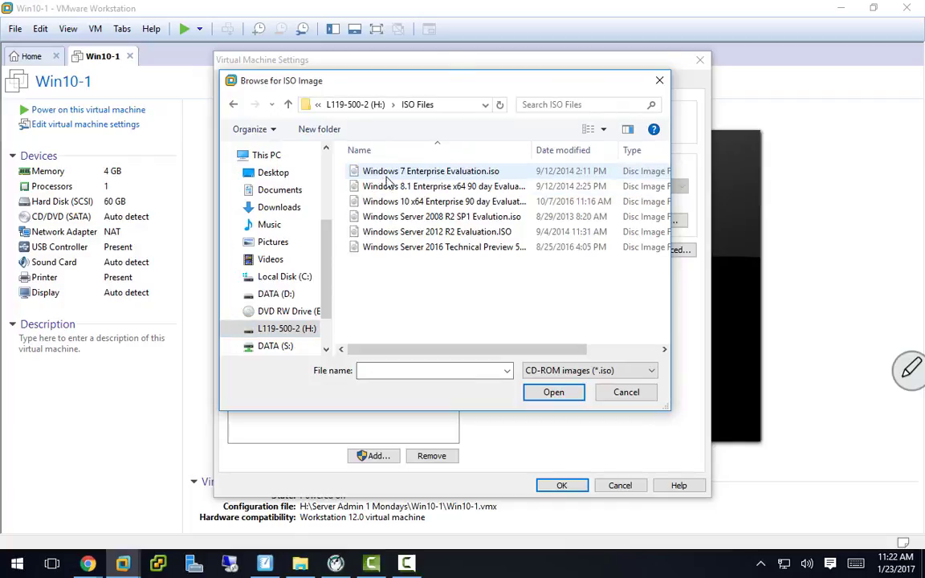
left_click(393, 202)
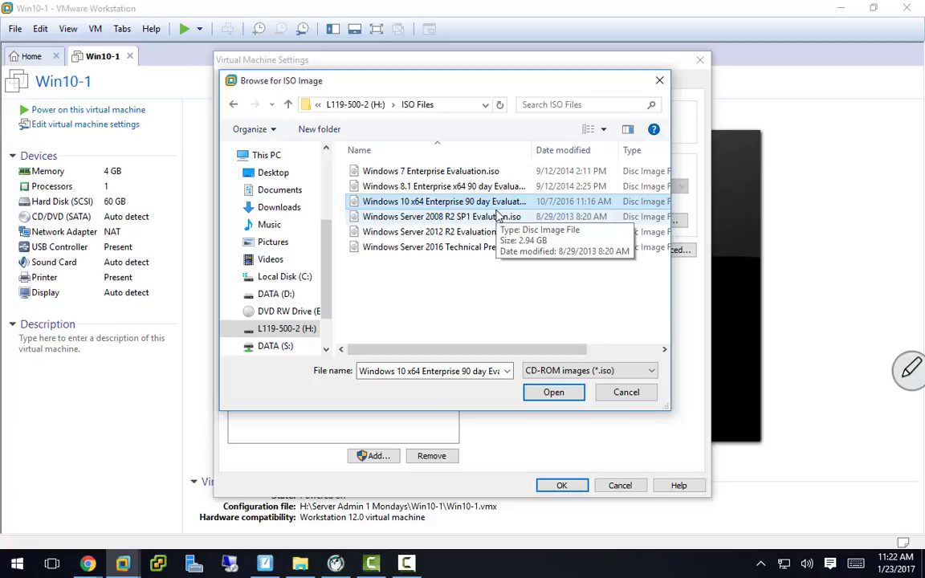
left_click(561, 393)
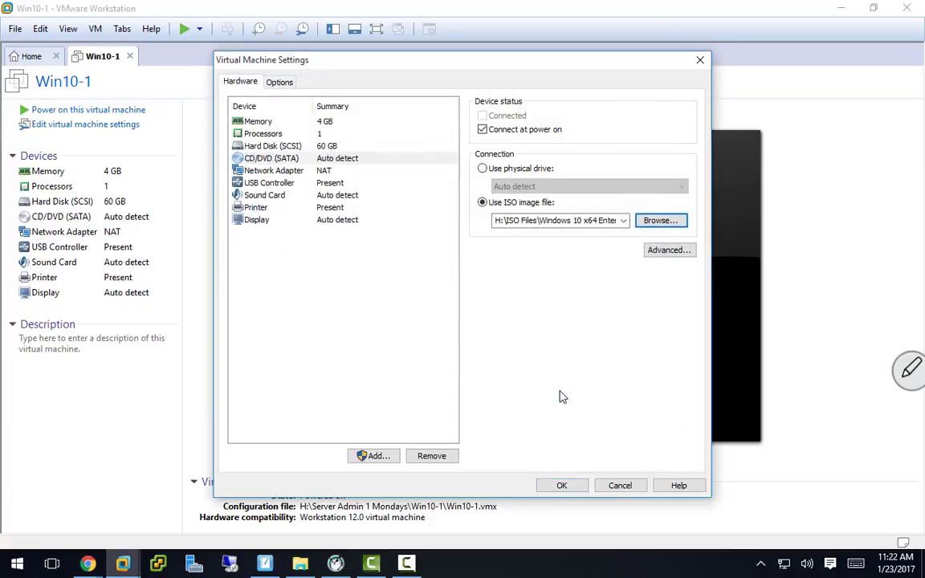
left_click(561, 486)
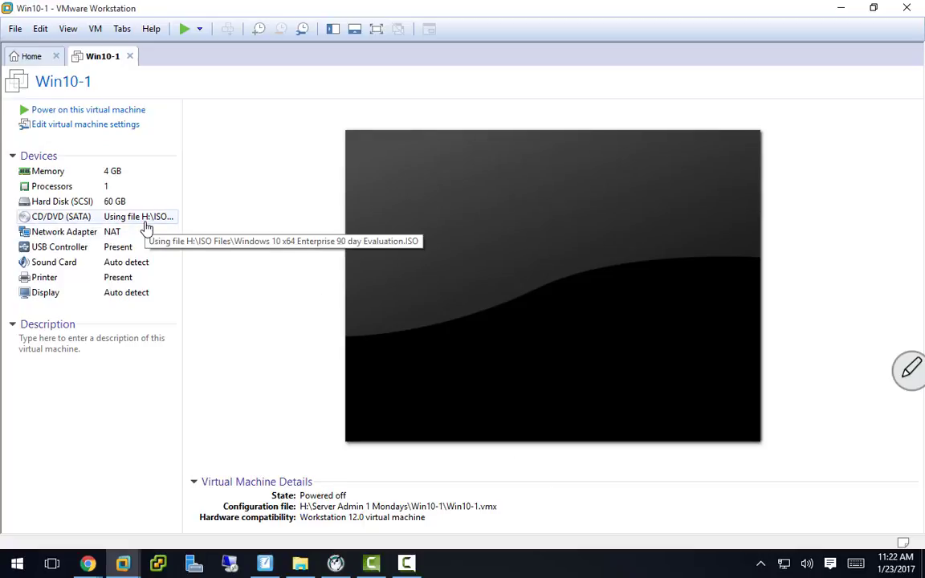
Step: Power on Win10-1 and let it boot from the ISO into Windows Setup
left_click(93, 112)
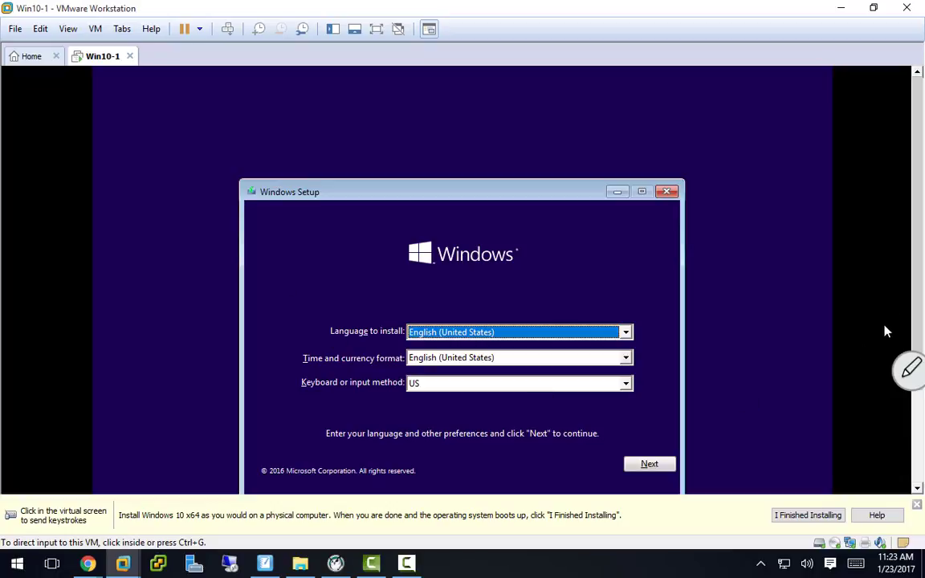
Step: Run Win10-1 full screen with the toolbar unpinned and input captured by the VM
left_click_drag(921, 267, 910, 319)
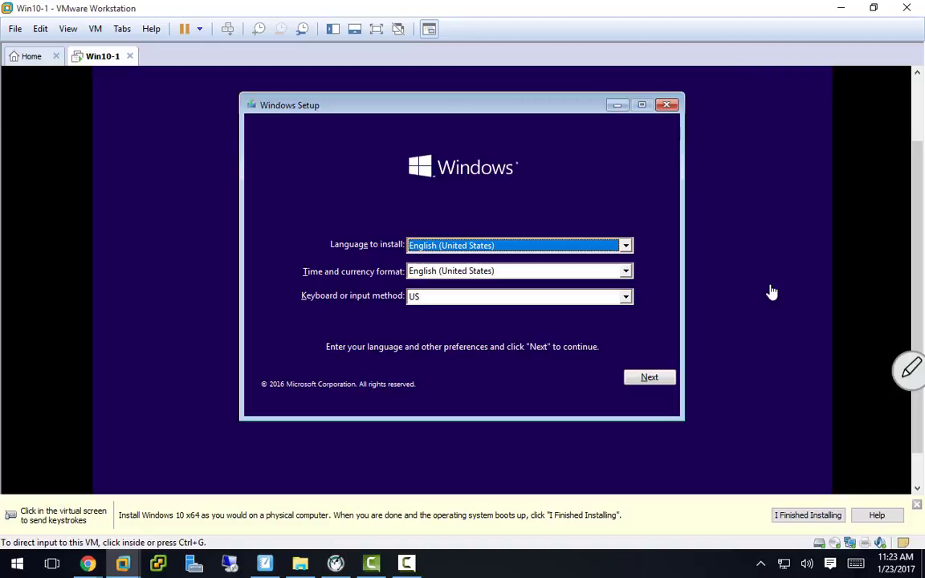
key("ctrl+alt+Return")
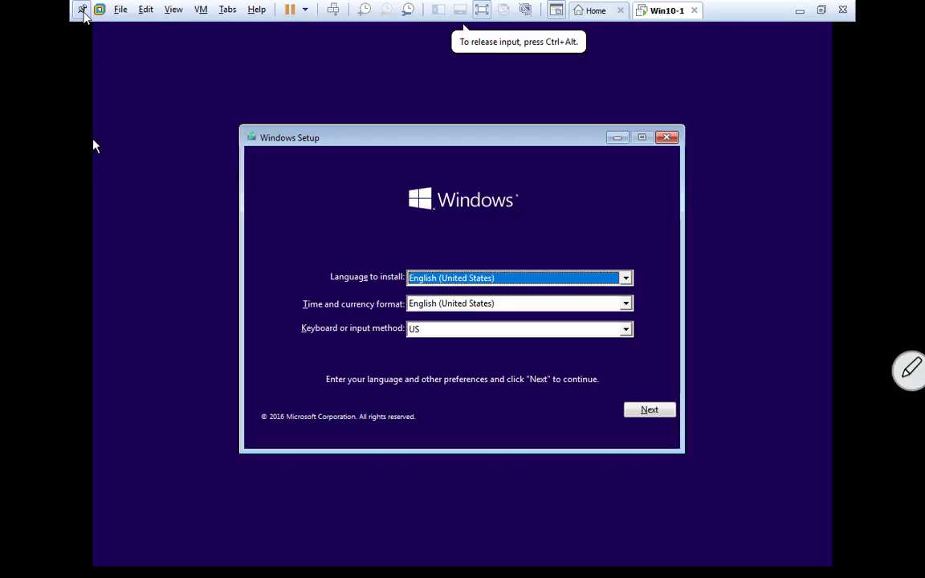
left_click(83, 11)
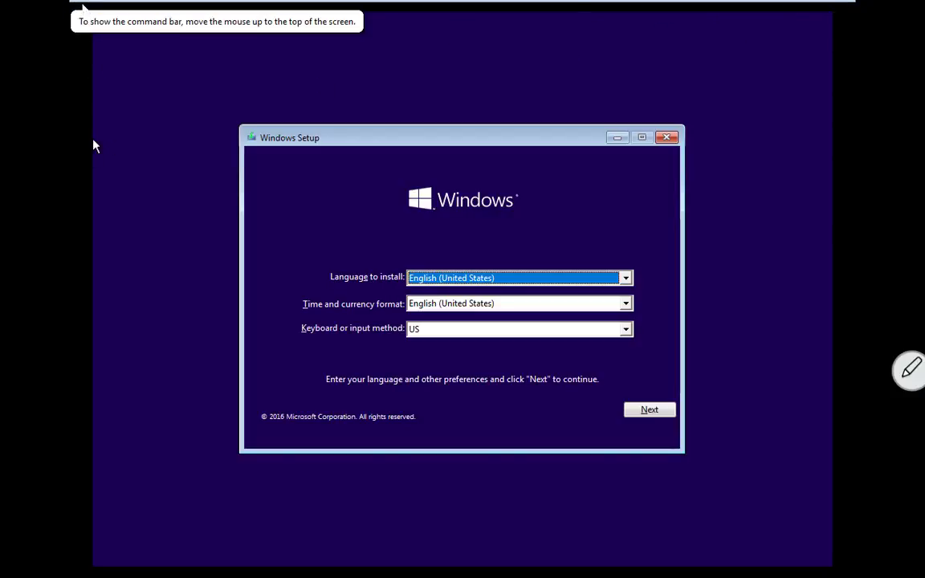
left_click(107, 93)
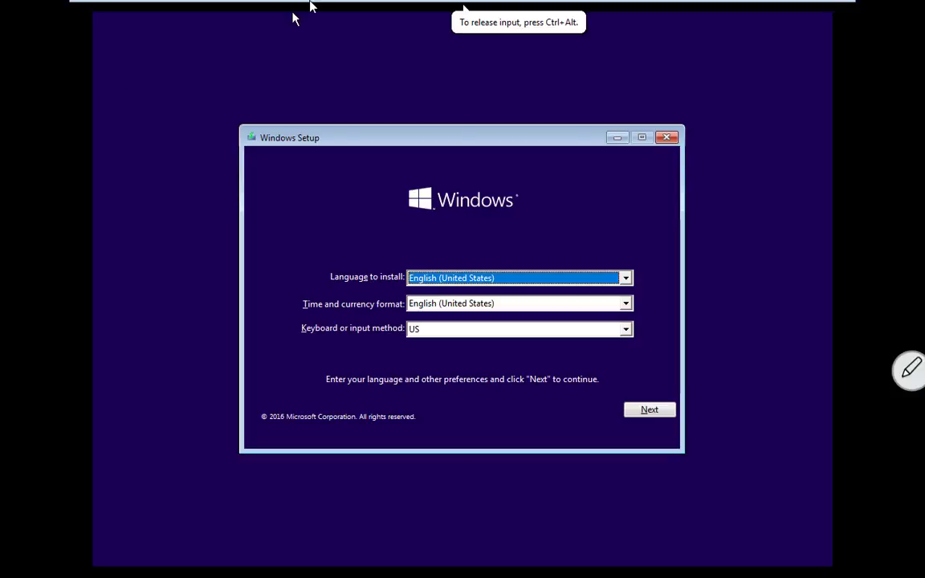
mouse_move(295, 4)
key("ctrl+alt+Return")
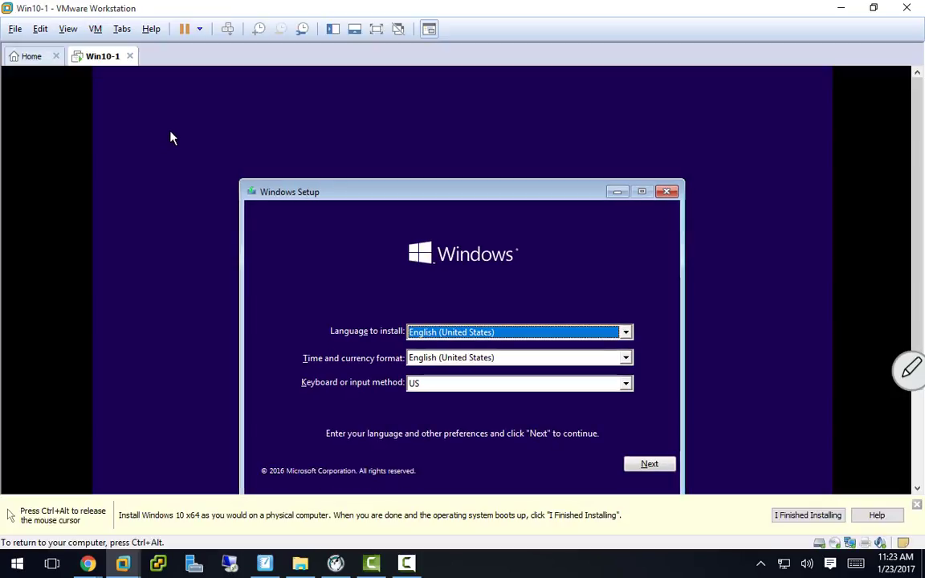
key("ctrl+alt+Return")
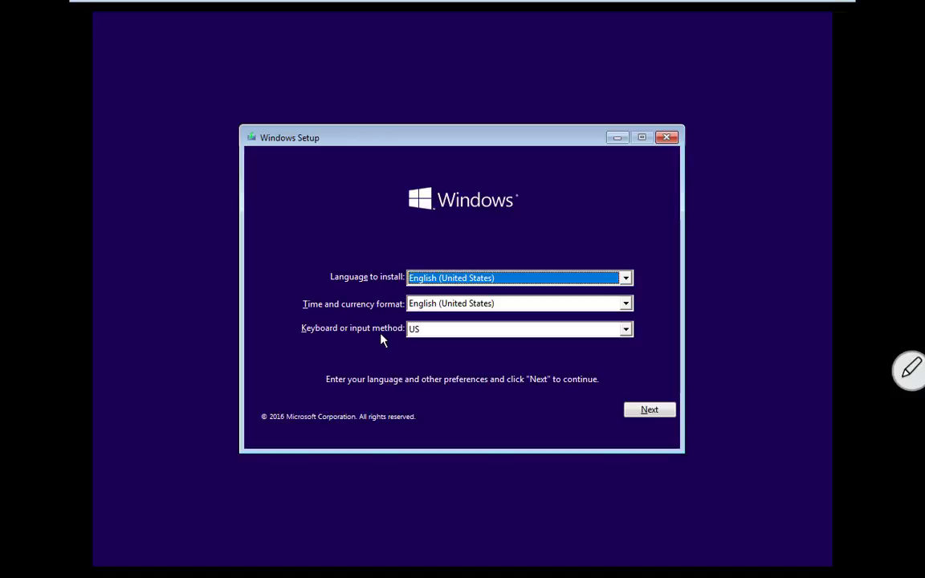
Step: Accept English (United States) language and US keyboard, then begin Install now
left_click(664, 413)
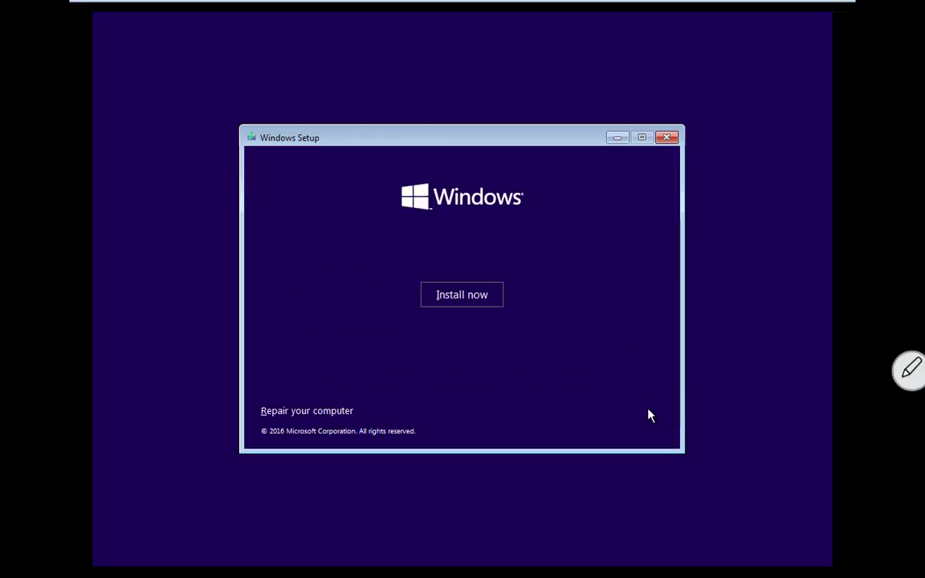
left_click(466, 297)
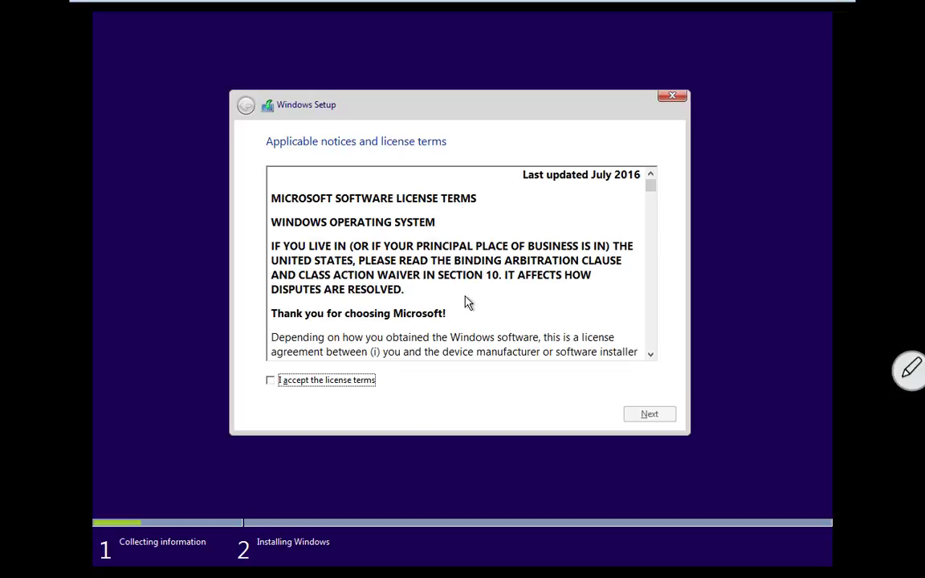
Step: Scroll through the Windows license, accept its terms and continue
left_click_drag(651, 185, 651, 344)
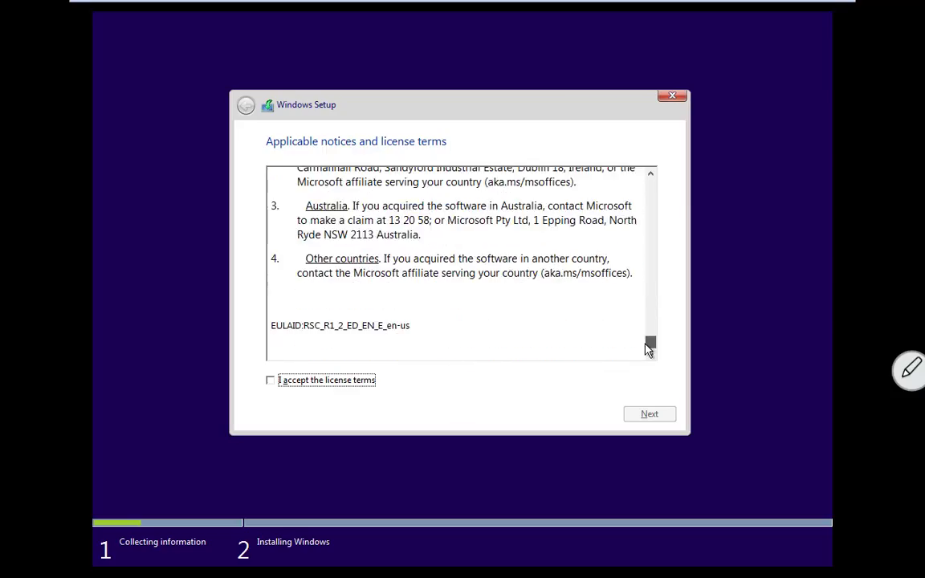
left_click(274, 383)
left_click(641, 416)
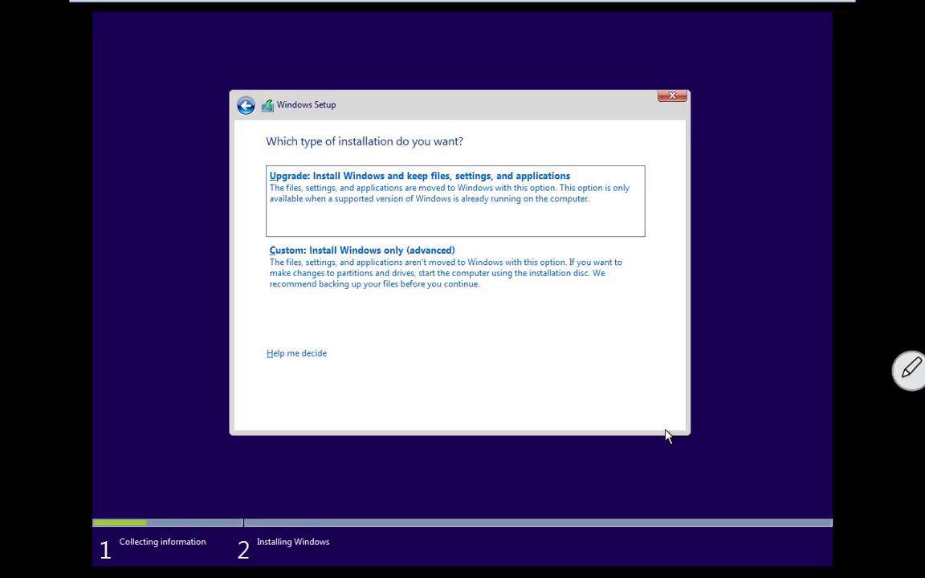
Step: Choose a Custom install and install Windows onto the 60.0 GB unallocated Drive 0
left_click(396, 271)
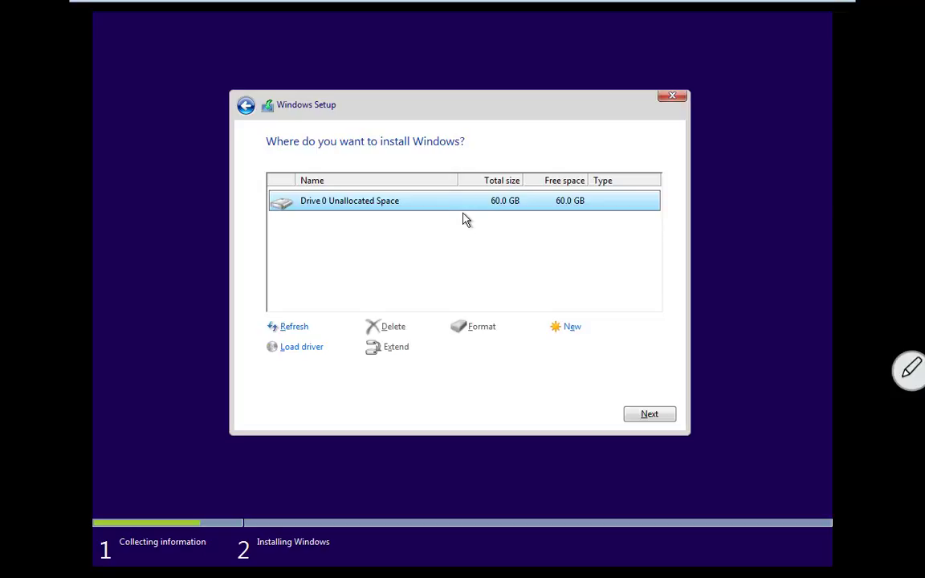
left_click(636, 416)
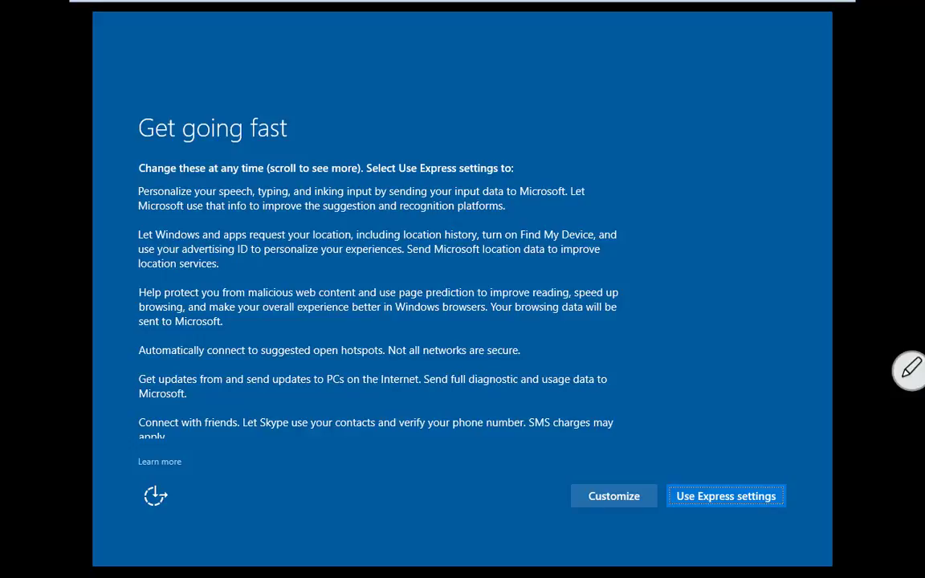
Step: Choose Customize on the Get going fast page instead of the express settings
left_click(616, 498)
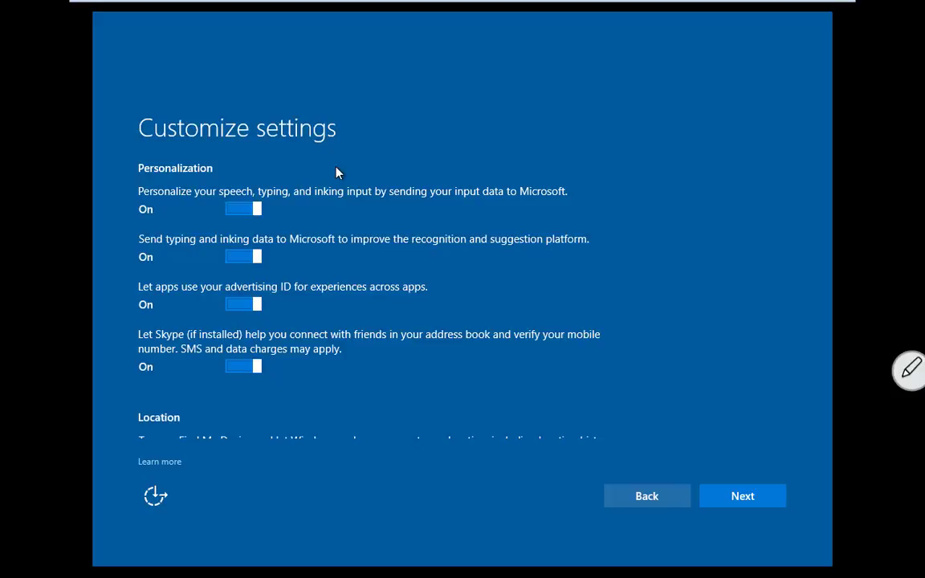
Step: Turn off speech and inking personalization, typing data, advertising ID, Skype contacts and location
left_click(233, 211)
left_click(233, 258)
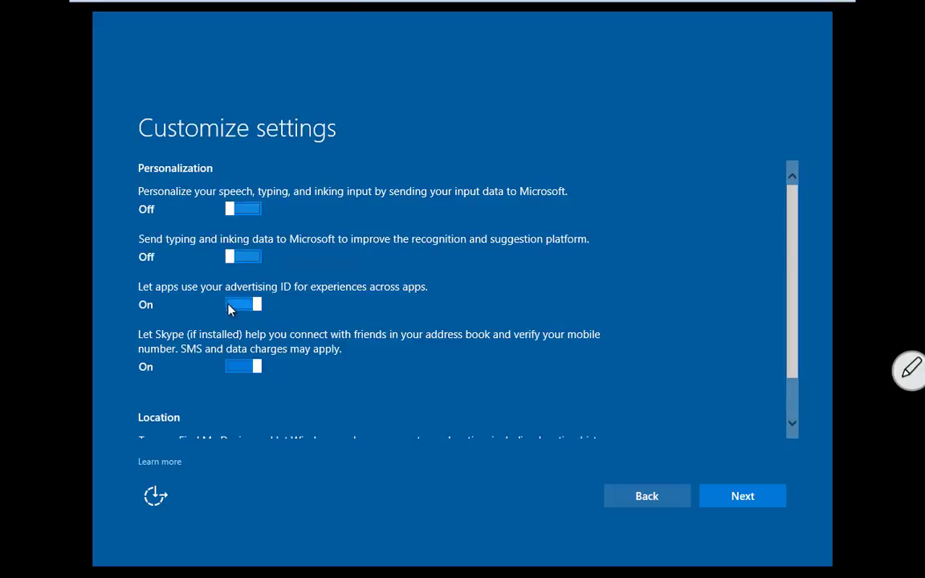
left_click(230, 308)
left_click(233, 369)
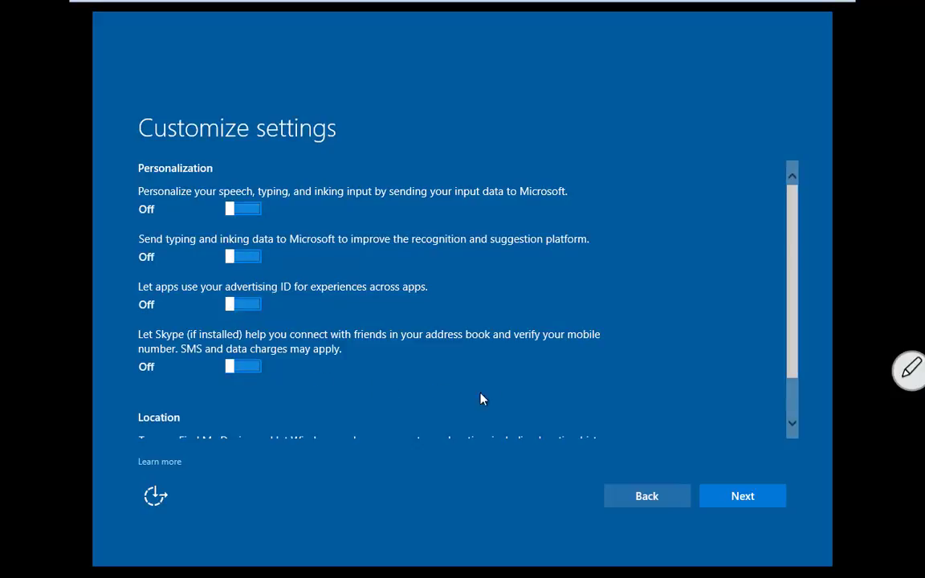
left_click_drag(793, 304, 791, 358)
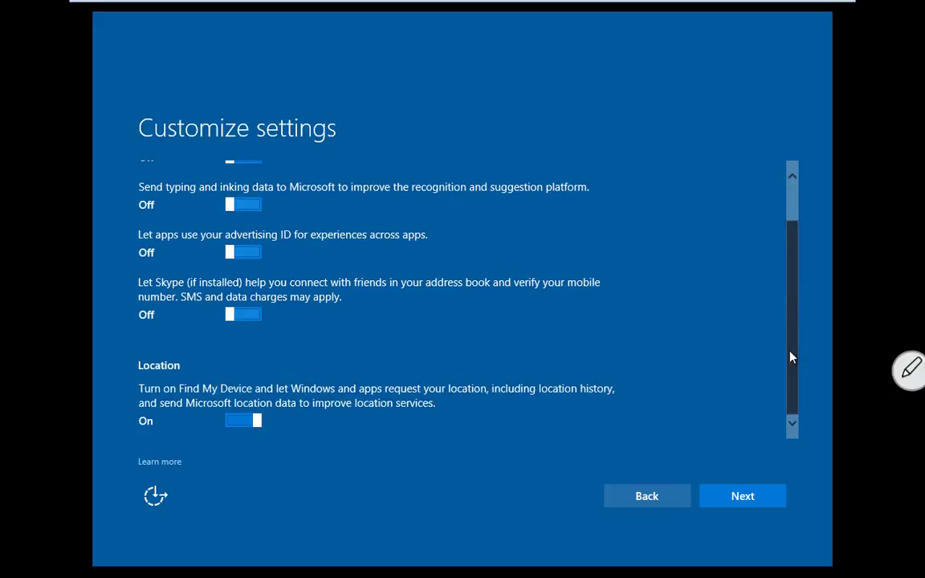
left_click(237, 424)
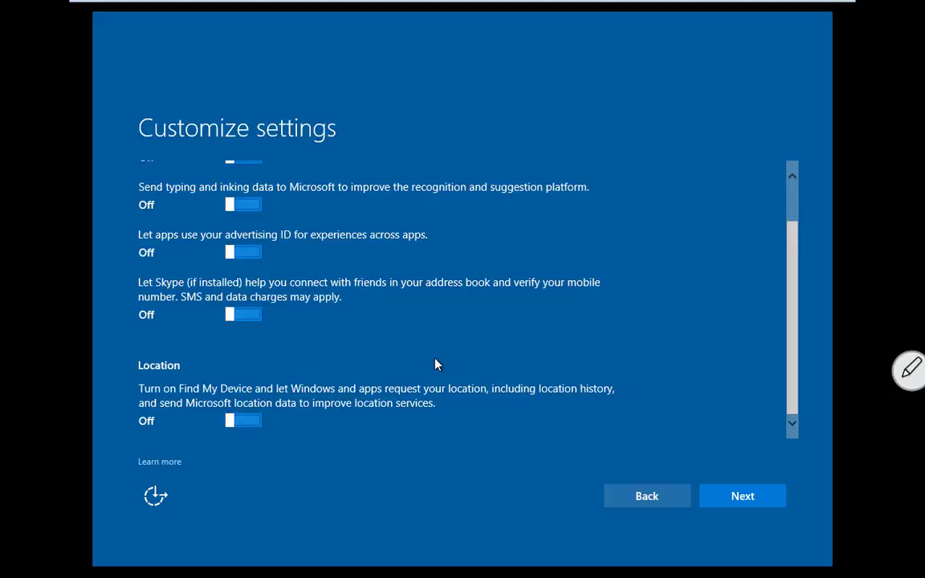
left_click(731, 498)
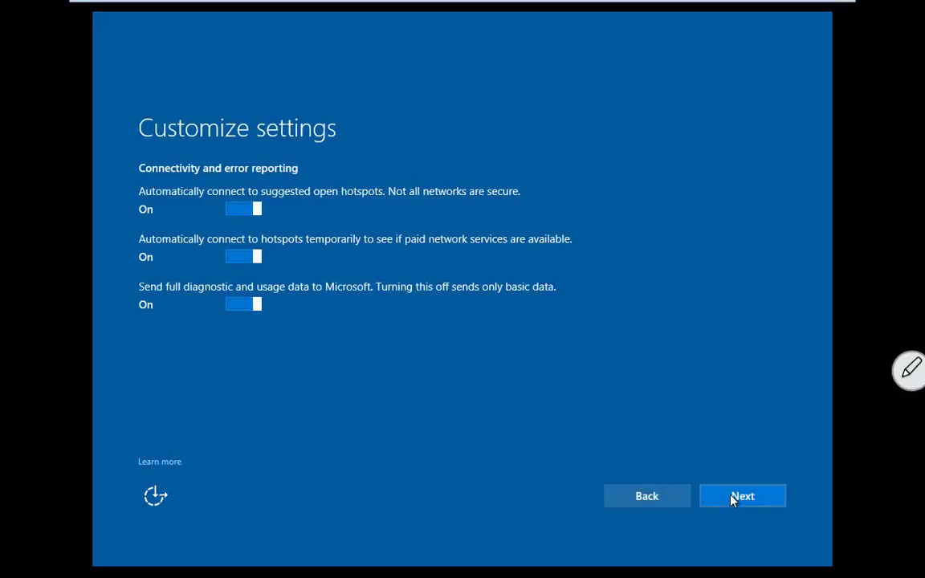
Step: Disable auto-connecting to suggested and paid hotspots and send only basic diagnostic data
left_click(236, 210)
left_click(231, 259)
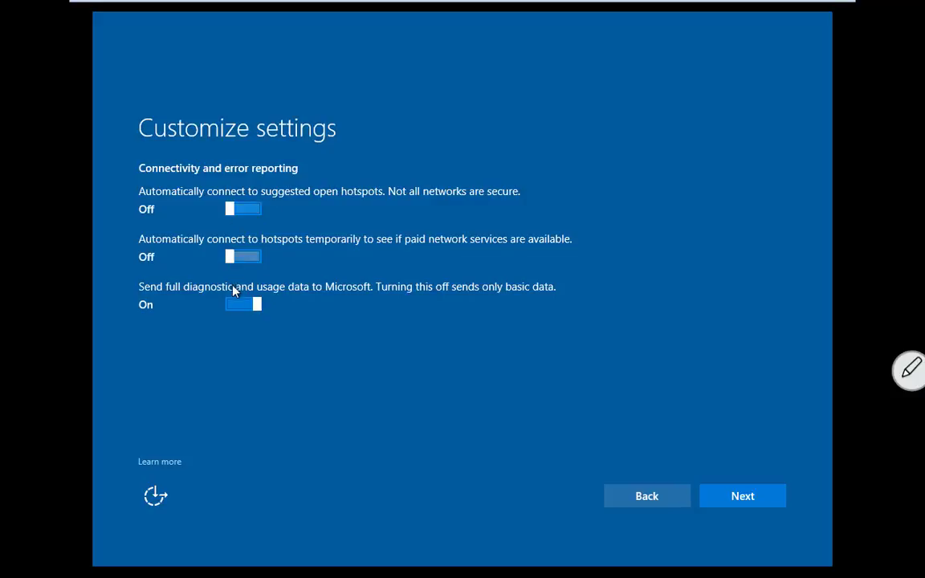
left_click(235, 307)
left_click(727, 502)
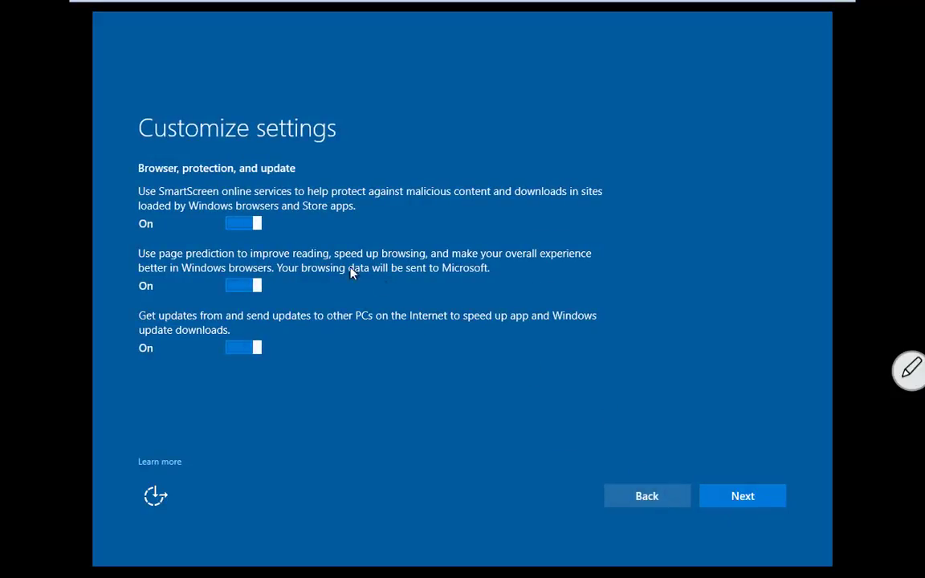
Step: Turn off SmartScreen, page prediction and sharing updates with other PCs
left_click(234, 229)
left_click(237, 285)
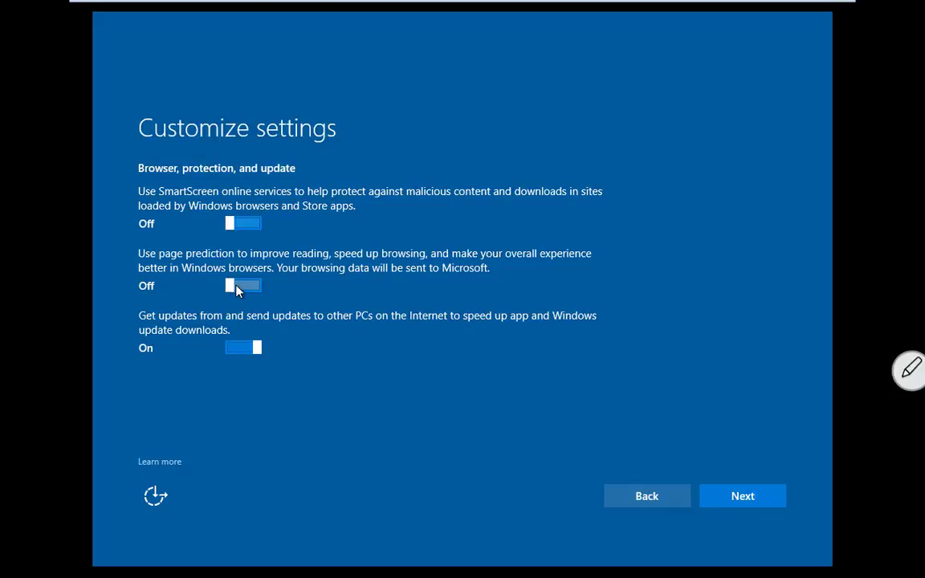
left_click(236, 349)
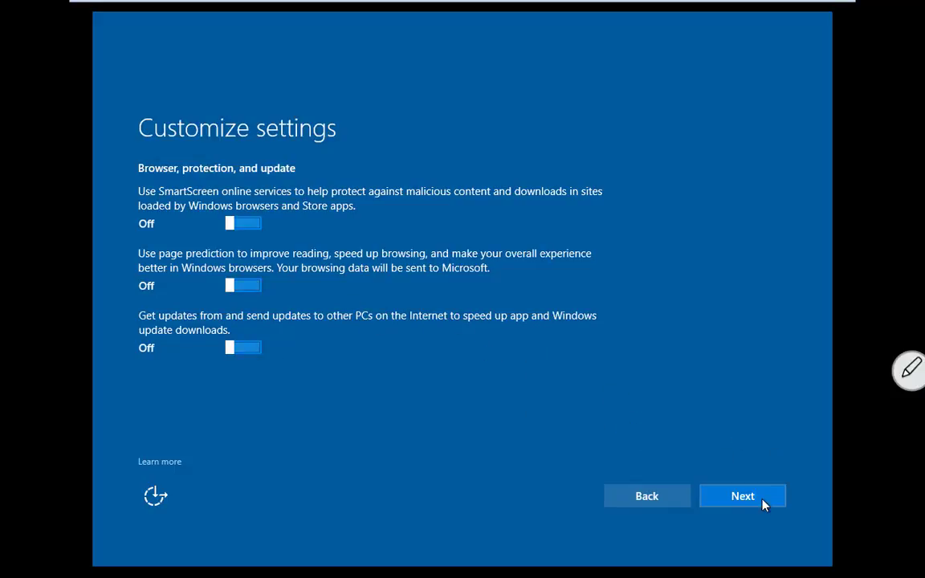
left_click(742, 498)
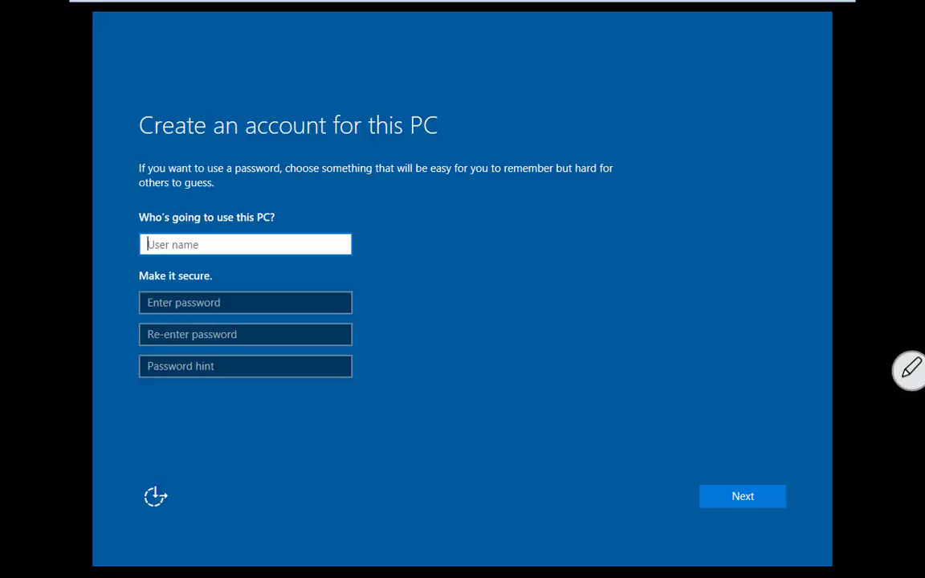
Step: Enter the user name 'student', the account password and a password hint
type("student")
key("Tab")
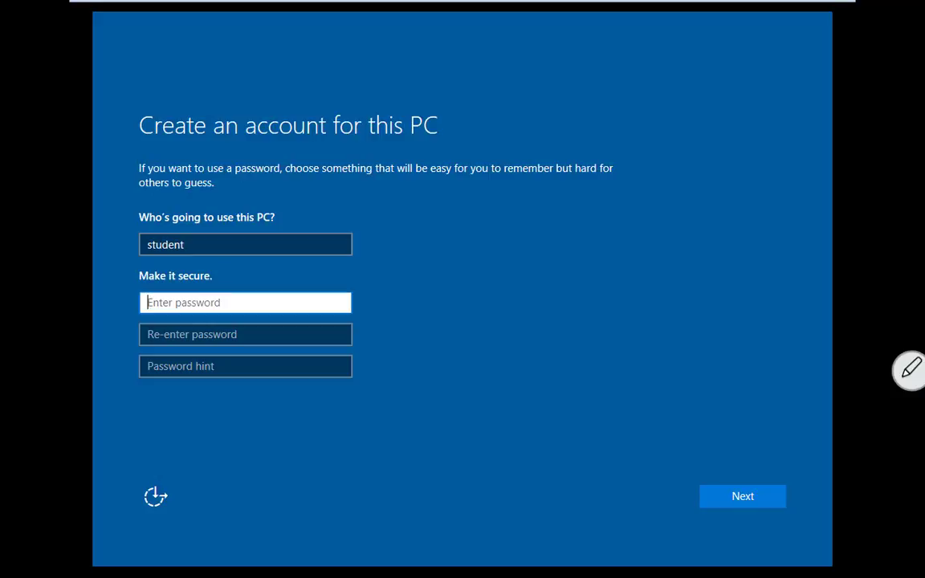
type("passwor")
key("Tab")
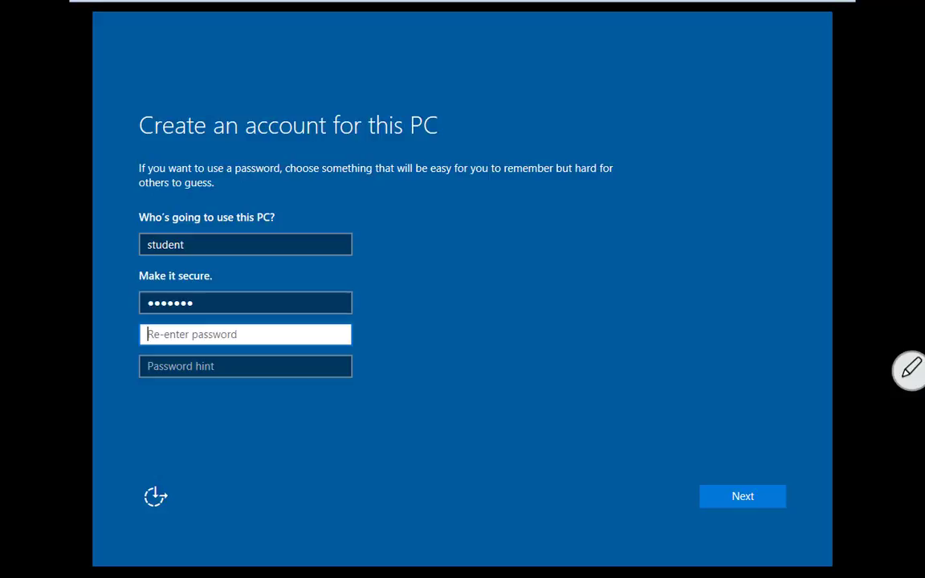
type("passwor")
key("Tab")
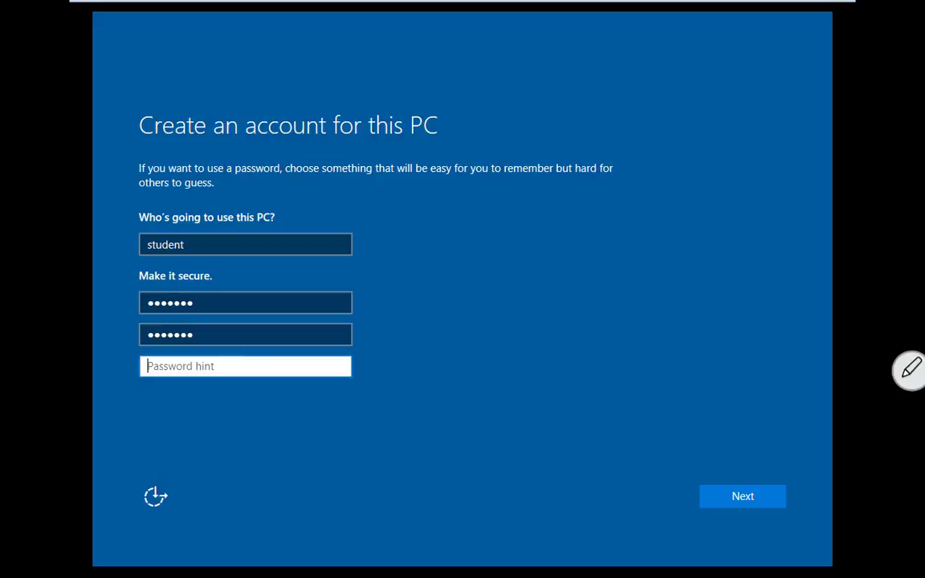
type("same ")
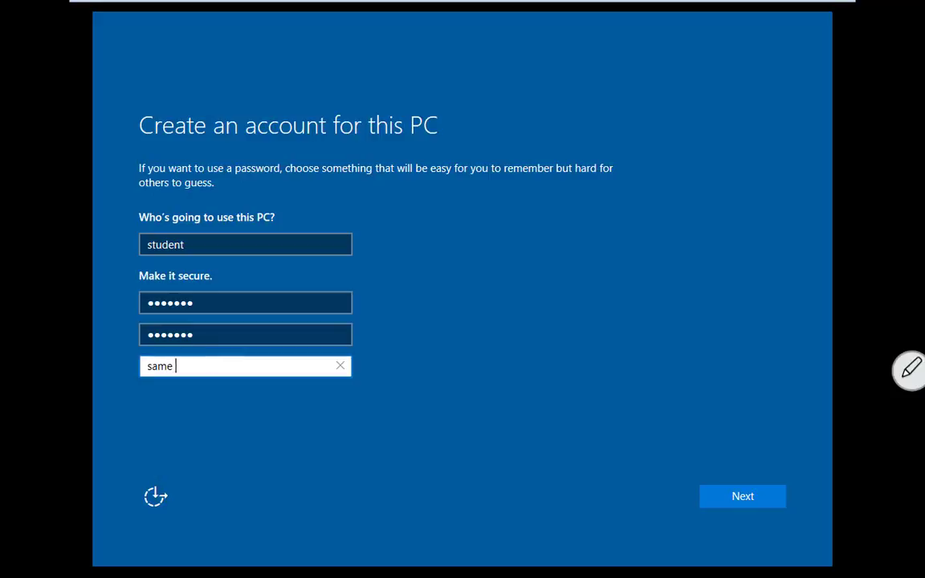
type("as username")
Step: Correct the password hint to 'same as username' and submit the account details
left_click_drag(251, 369, 124, 372)
type("student")
key("Tab")
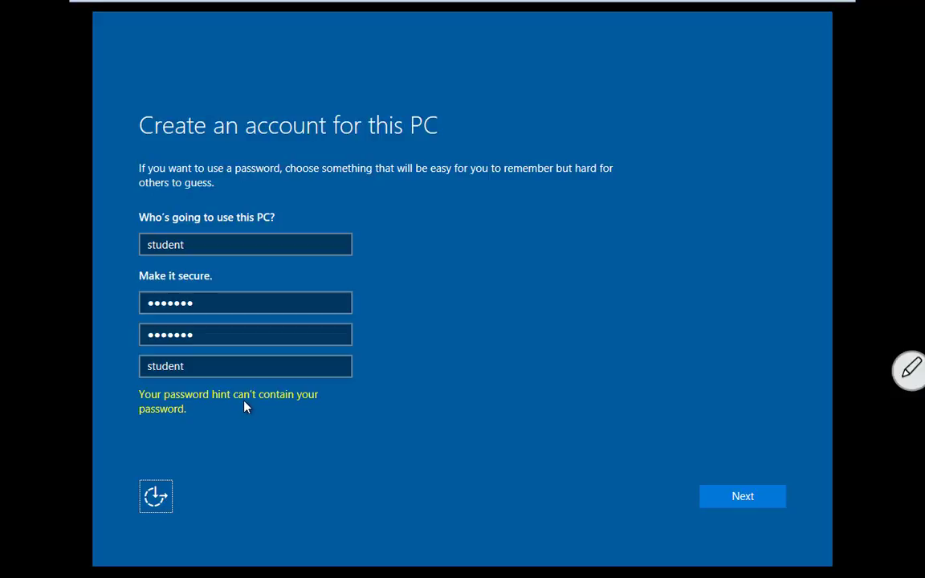
left_click_drag(200, 366, 129, 364)
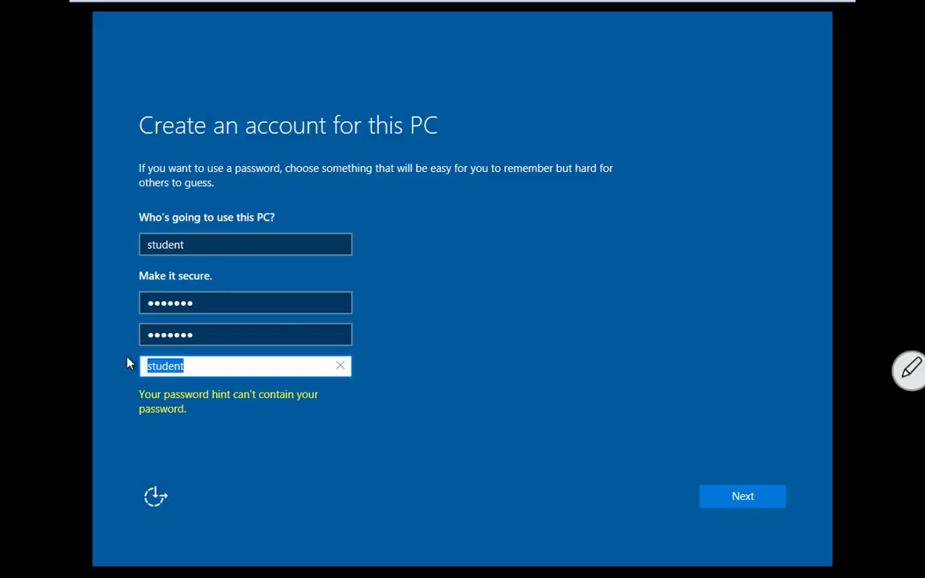
type("same a")
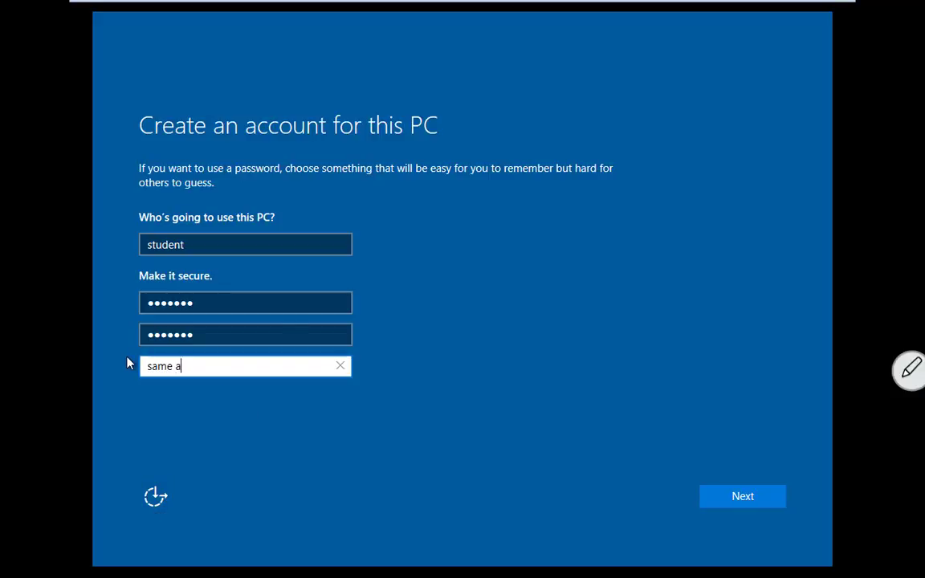
type("s username")
left_click(729, 497)
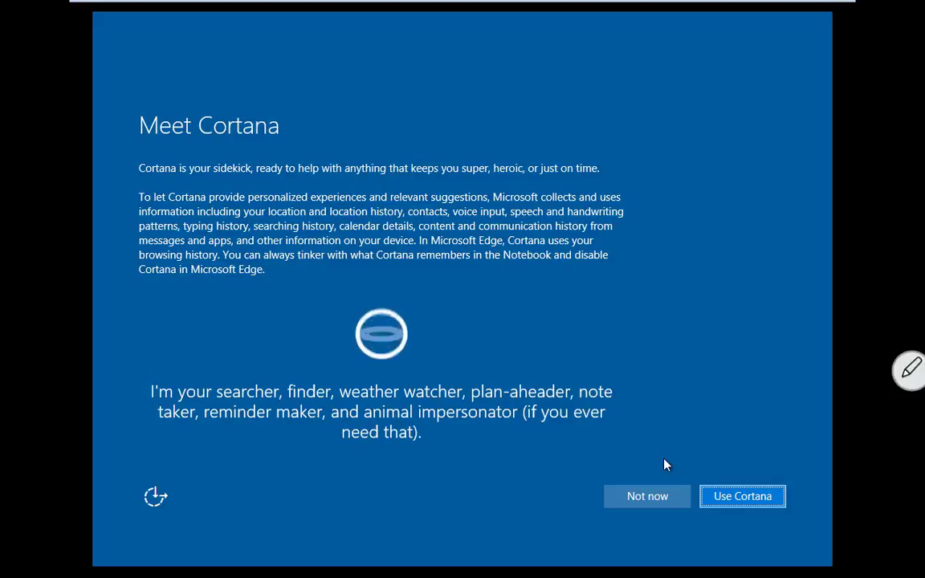
Step: Decline Cortana with Not now and let setup finish to the desktop
left_click(648, 500)
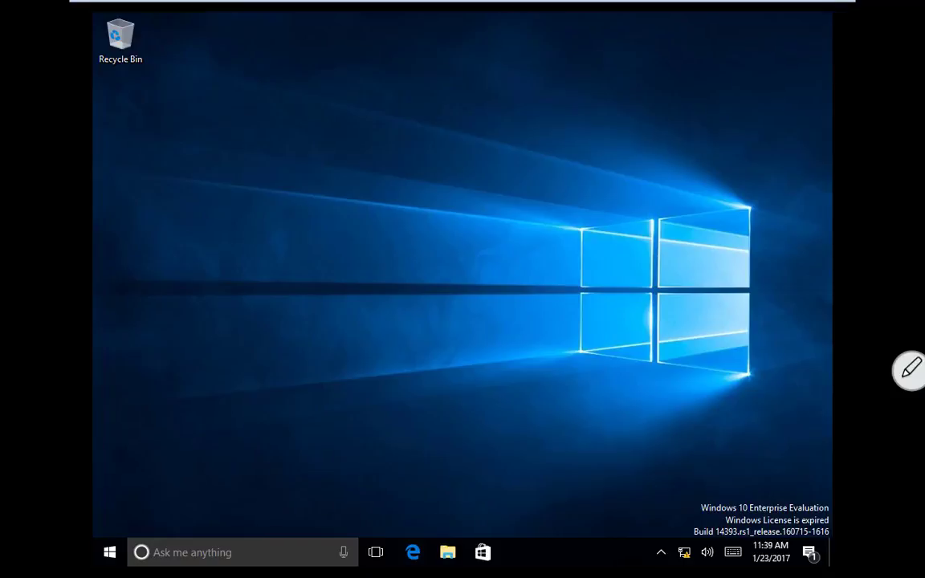
Step: Open the guest's System page from the Start button's right-click menu
left_click(461, 305)
right_click(110, 554)
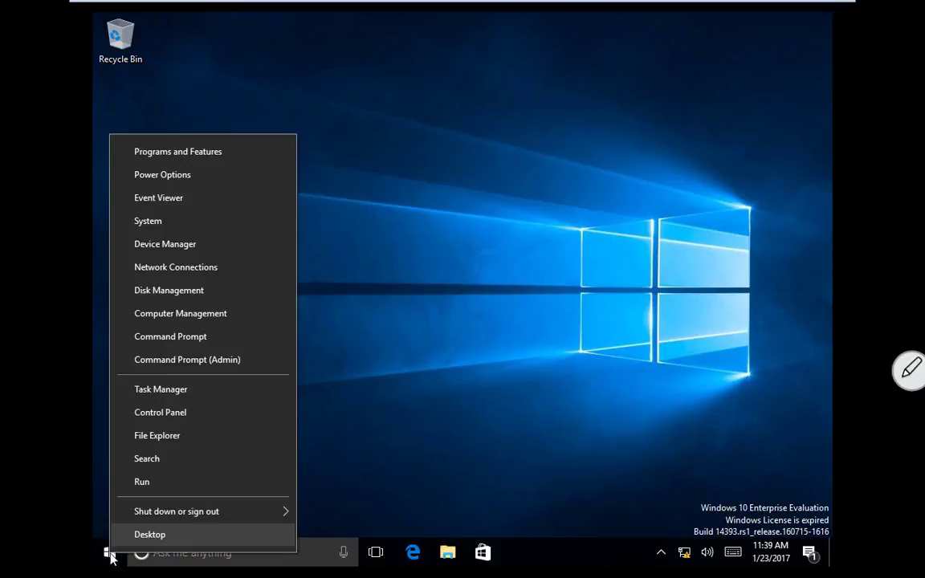
left_click(164, 226)
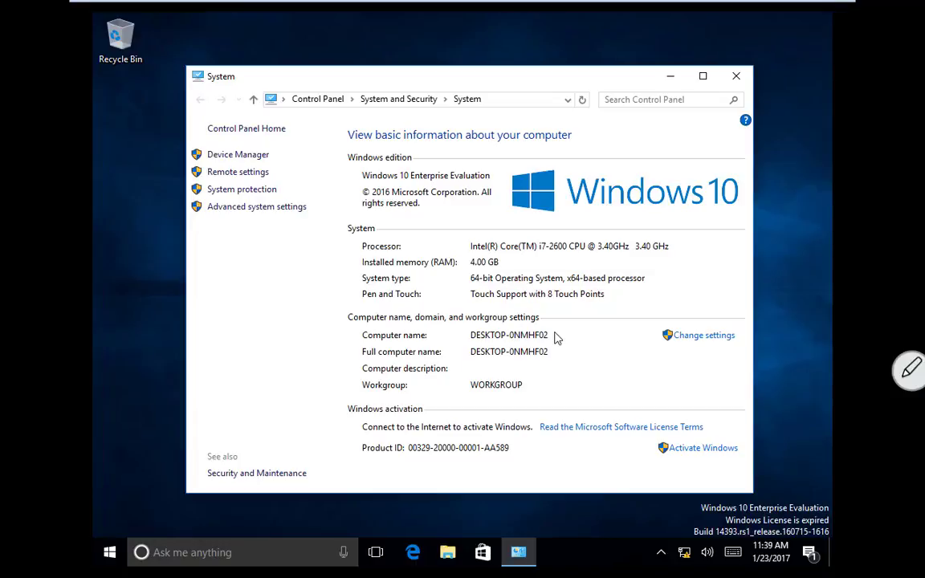
Step: Change the computer name to Win10-1 and choose Restart Later
left_click(705, 336)
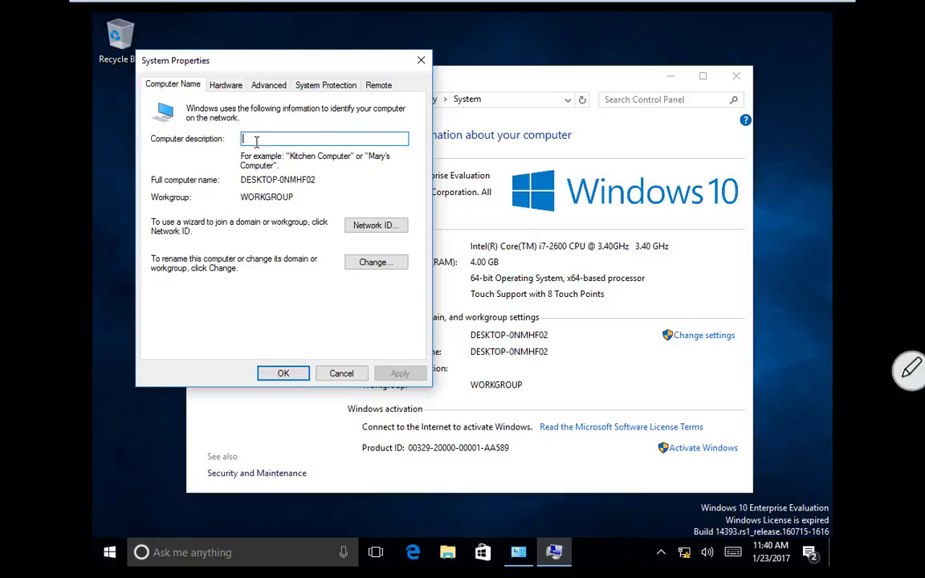
left_click(374, 263)
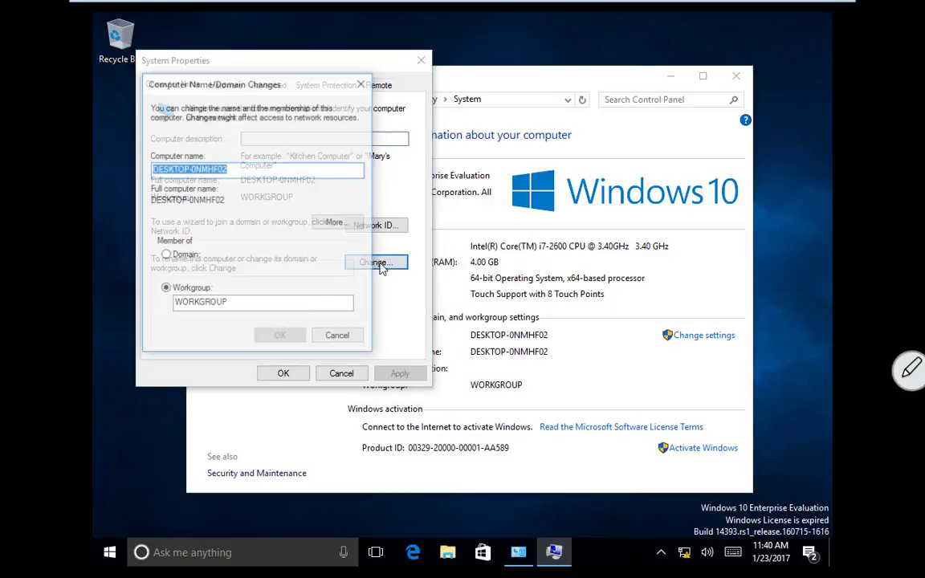
type("Win10-1")
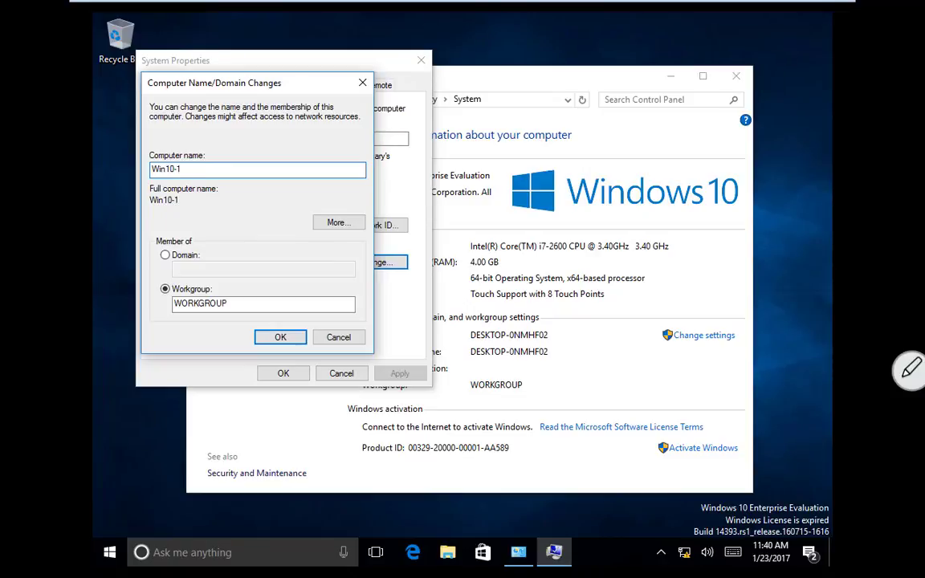
left_click(280, 338)
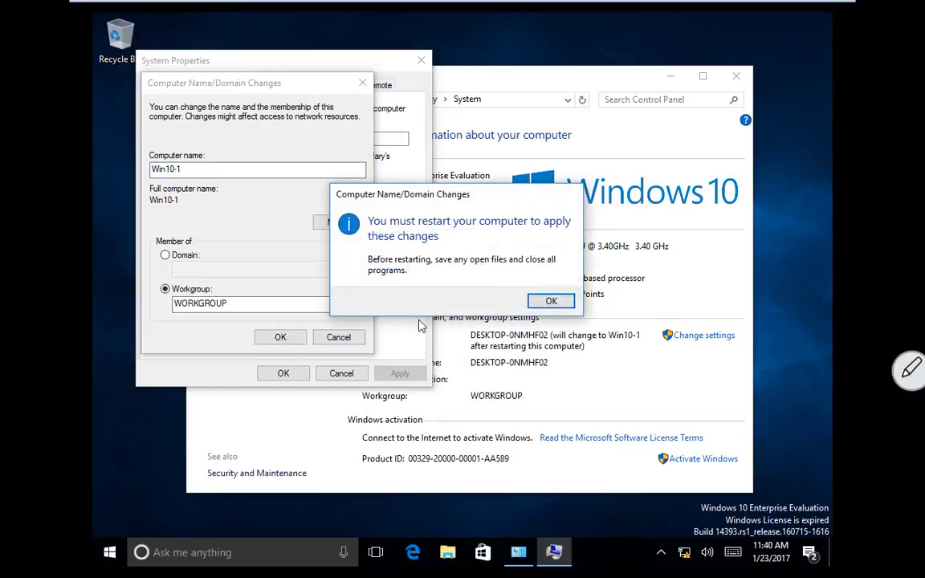
left_click(549, 301)
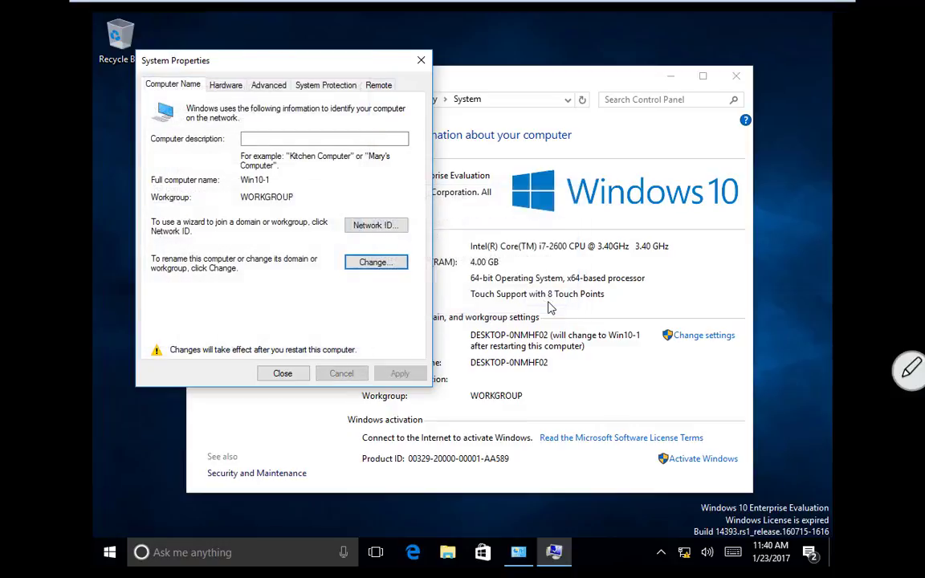
left_click(290, 376)
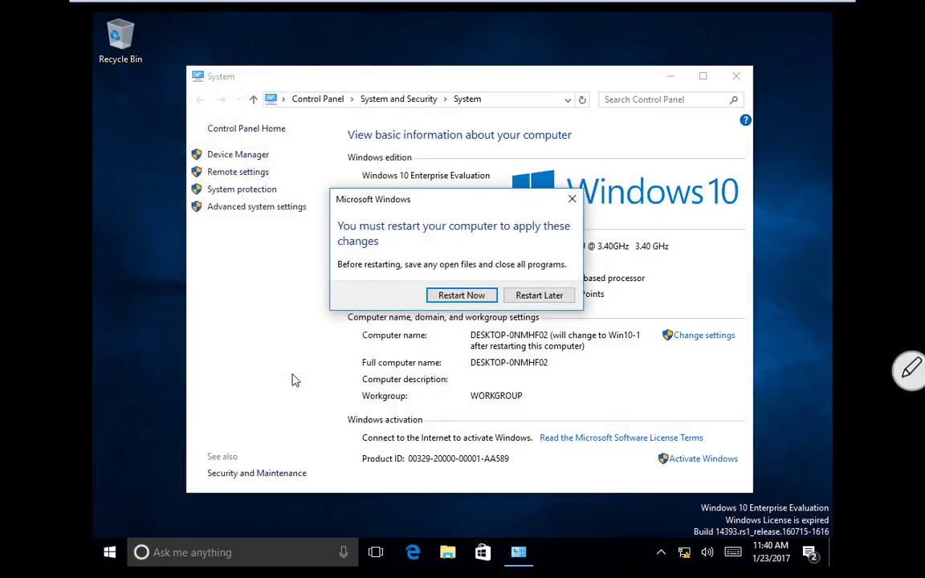
left_click(540, 296)
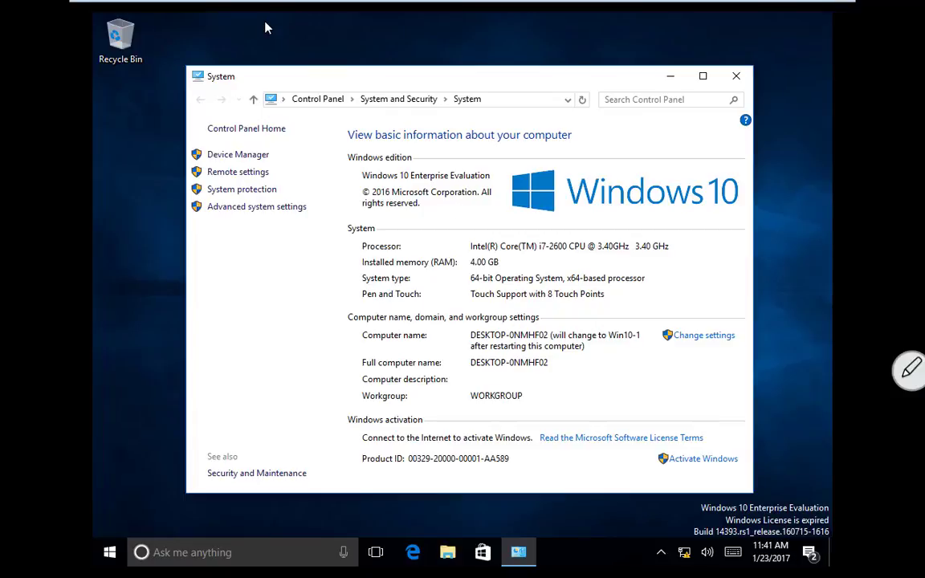
mouse_move(267, 7)
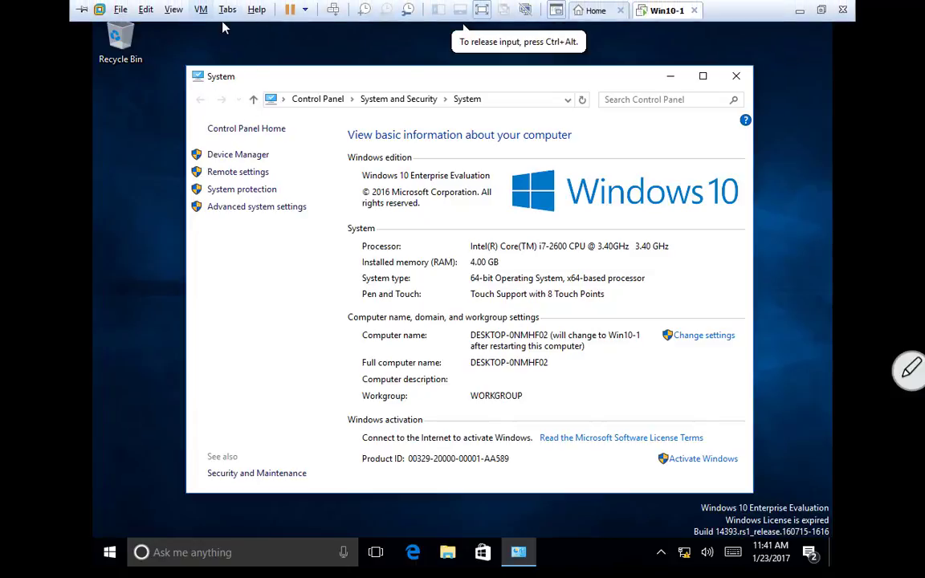
Step: Insert the VMware Tools disc via VM > Install VMware Tools, then open File Explorer
left_click(201, 10)
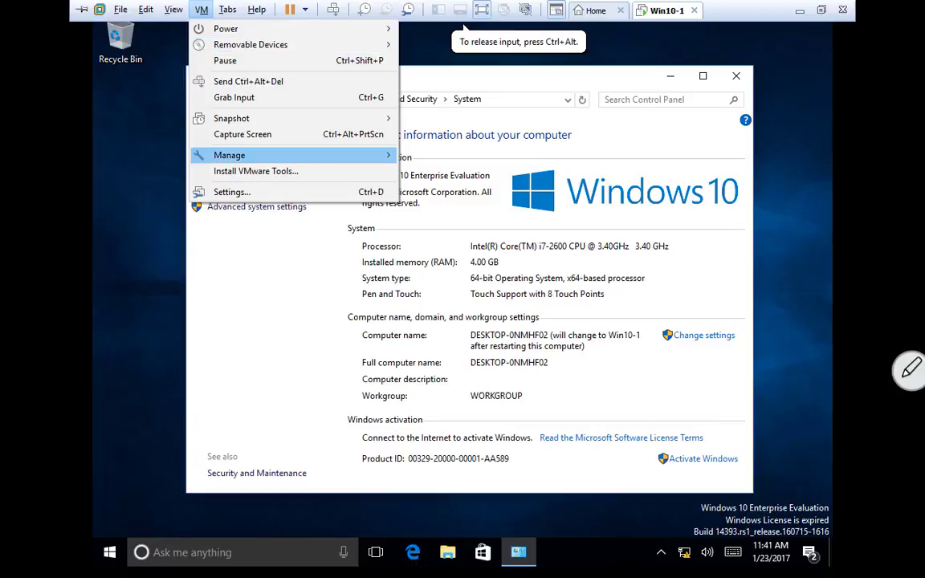
left_click(219, 172)
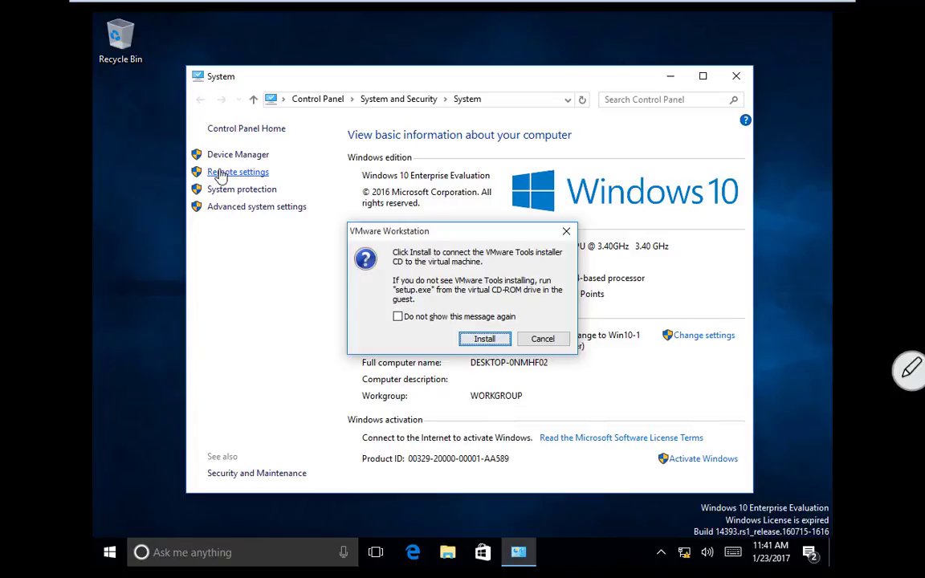
left_click(486, 339)
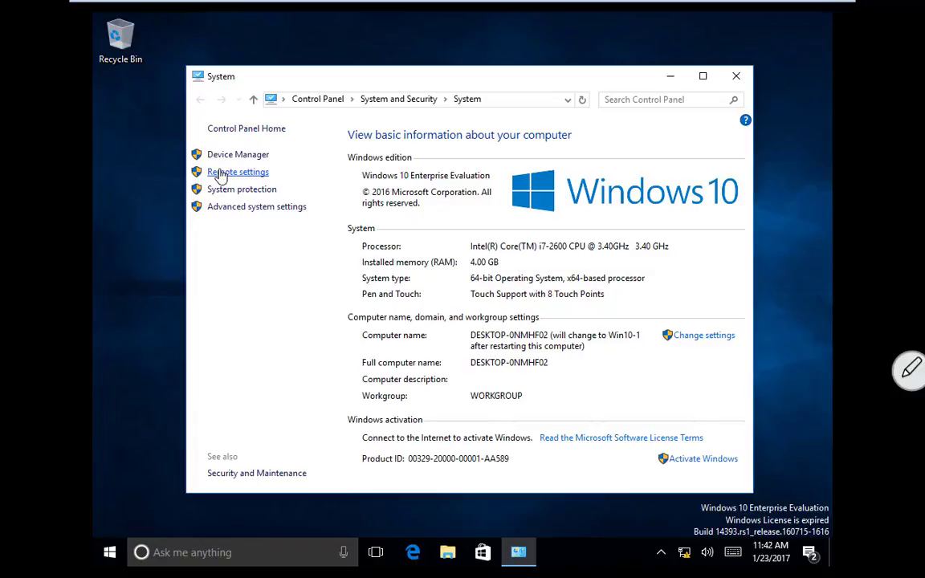
left_click(449, 554)
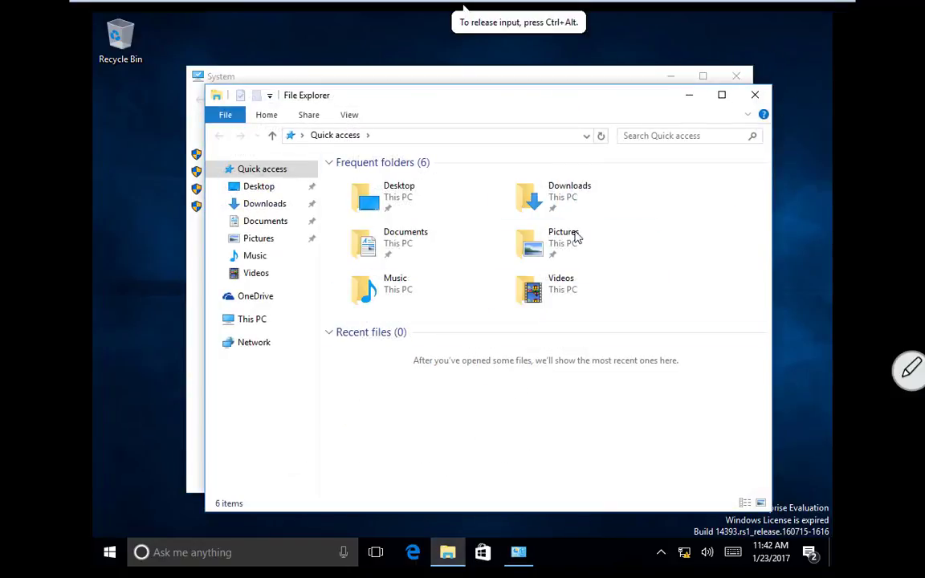
Step: Run the VMware Tools installer from DVD Drive (D:) under This PC, approving UAC
left_click(233, 320)
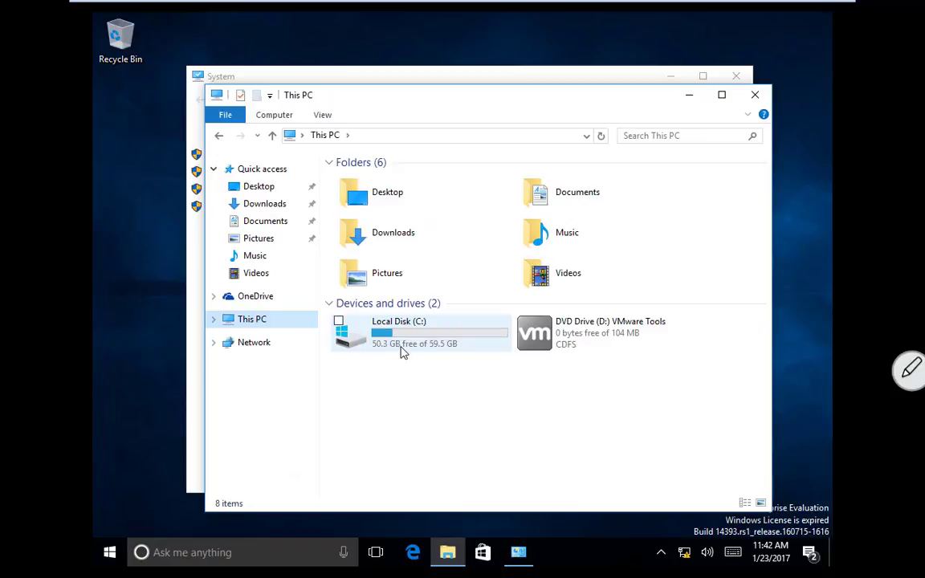
double_click(603, 328)
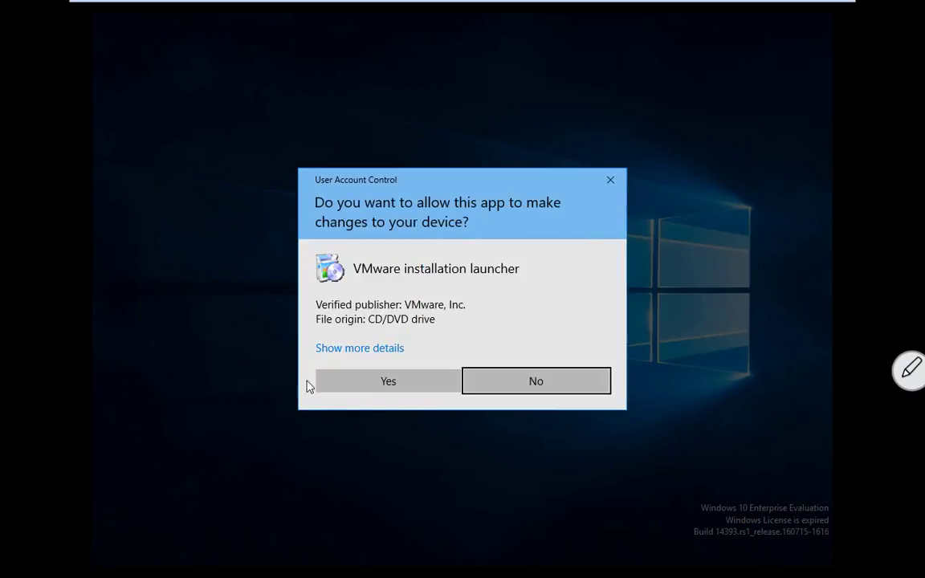
left_click(388, 389)
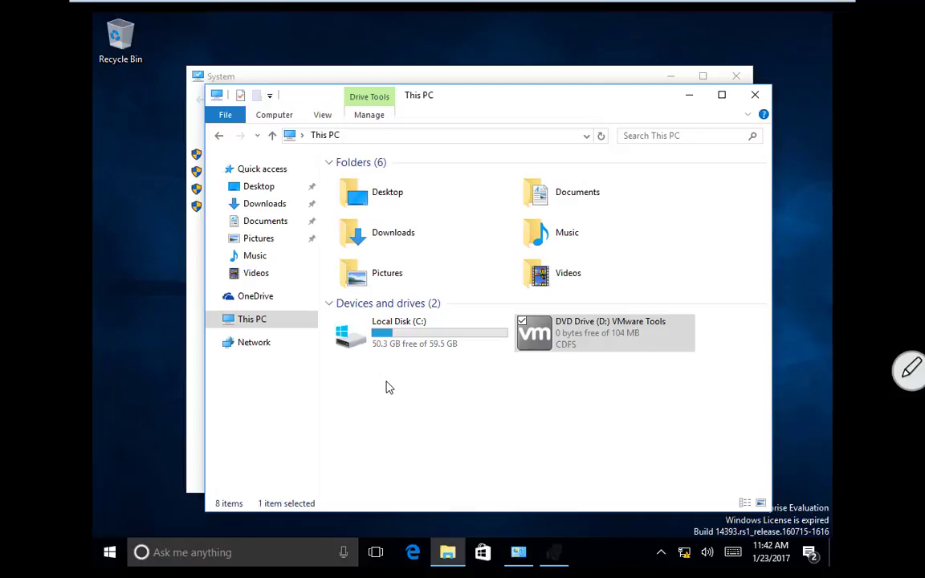
Step: Bring the VMware Tools installer window back to the front of the guest desktop
left_click(692, 95)
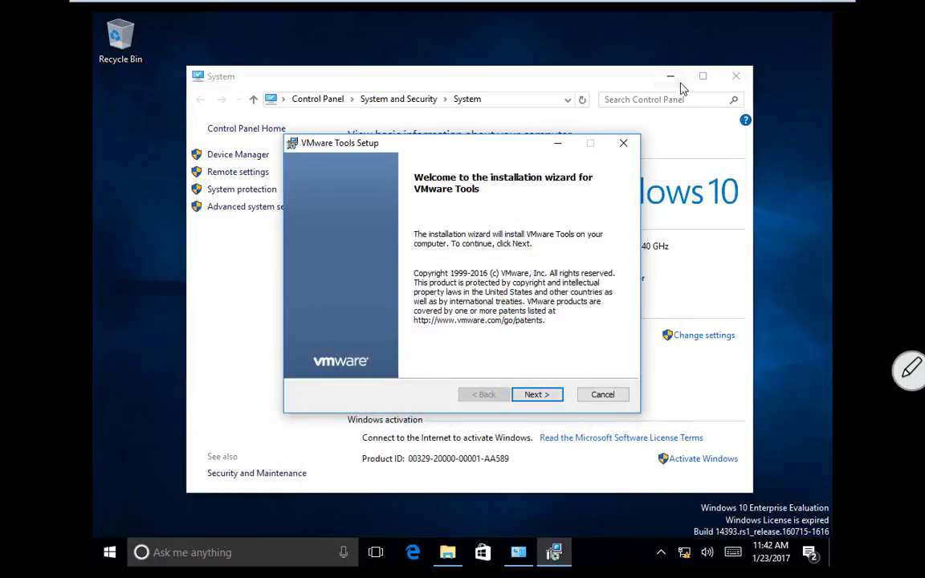
mouse_move(252, 15)
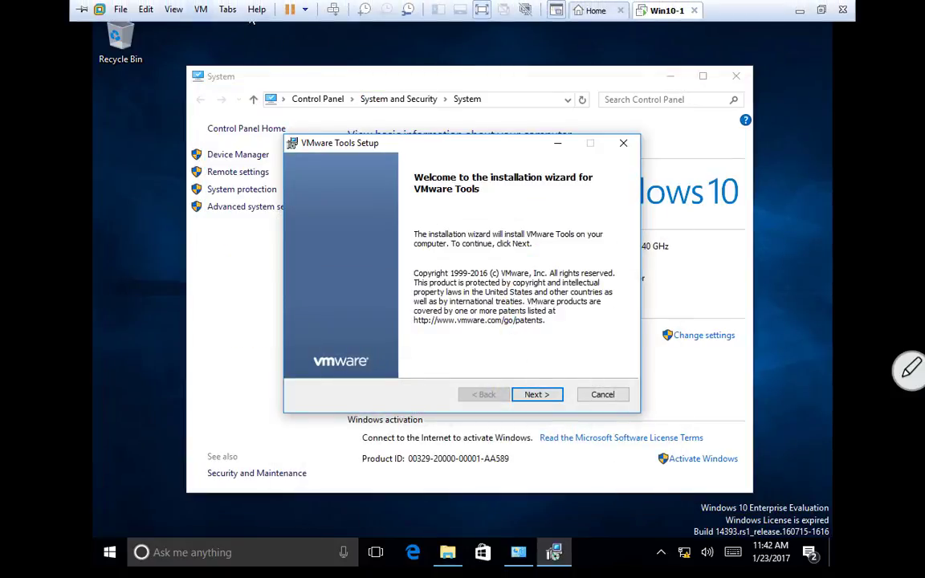
left_click(200, 6)
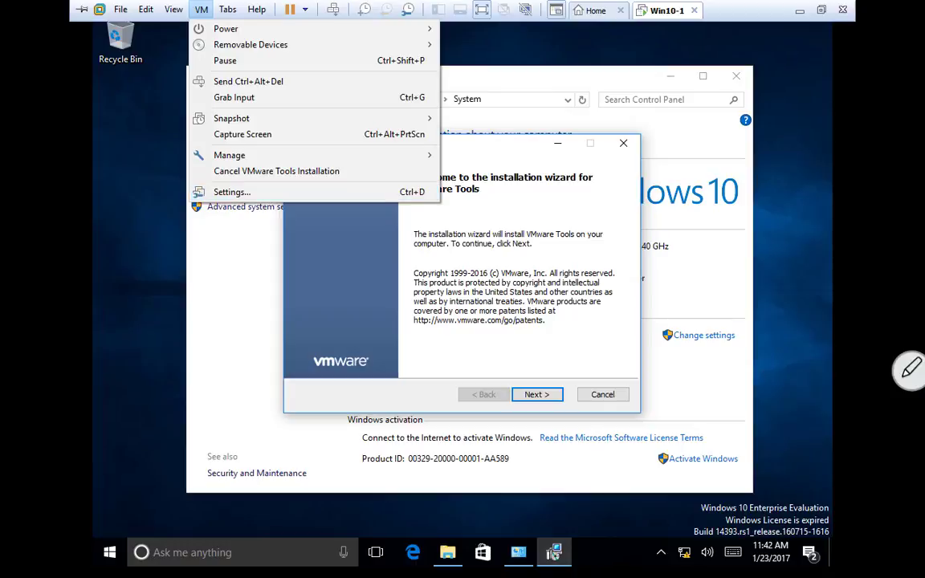
left_click(529, 80)
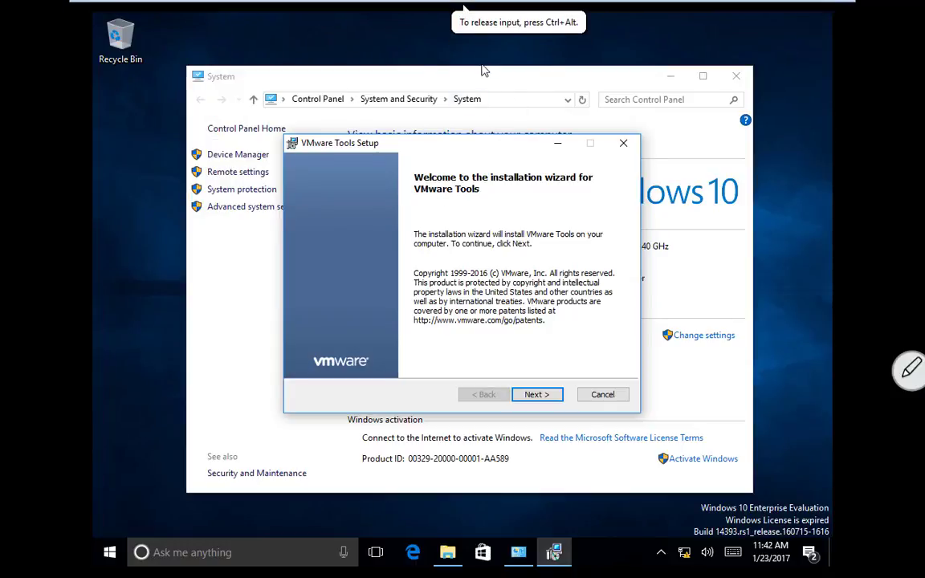
left_click(454, 115)
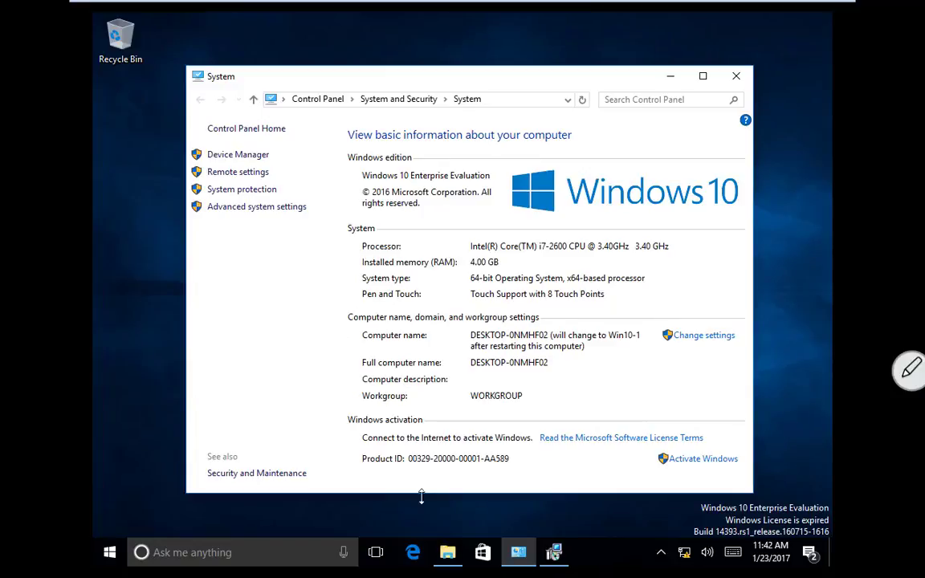
mouse_move(560, 561)
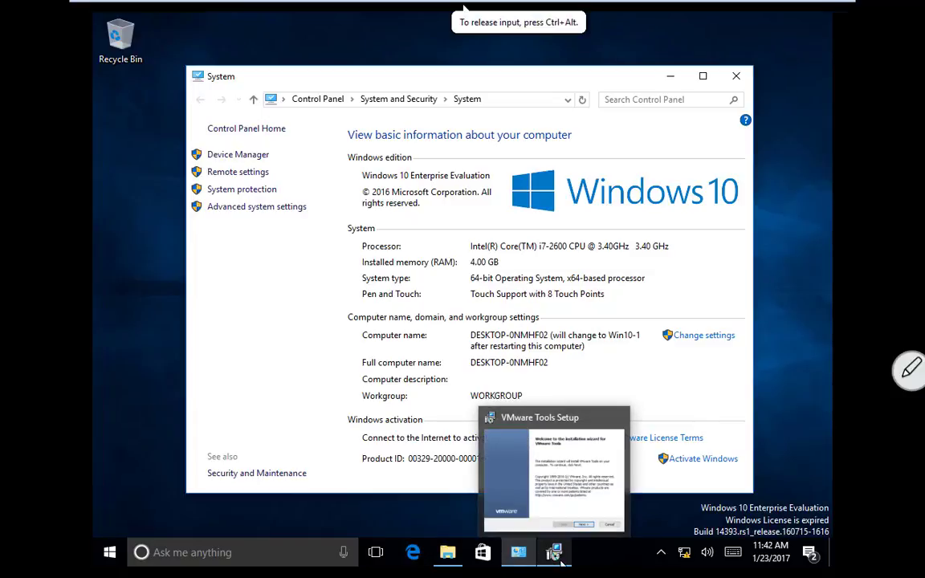
left_click(560, 560)
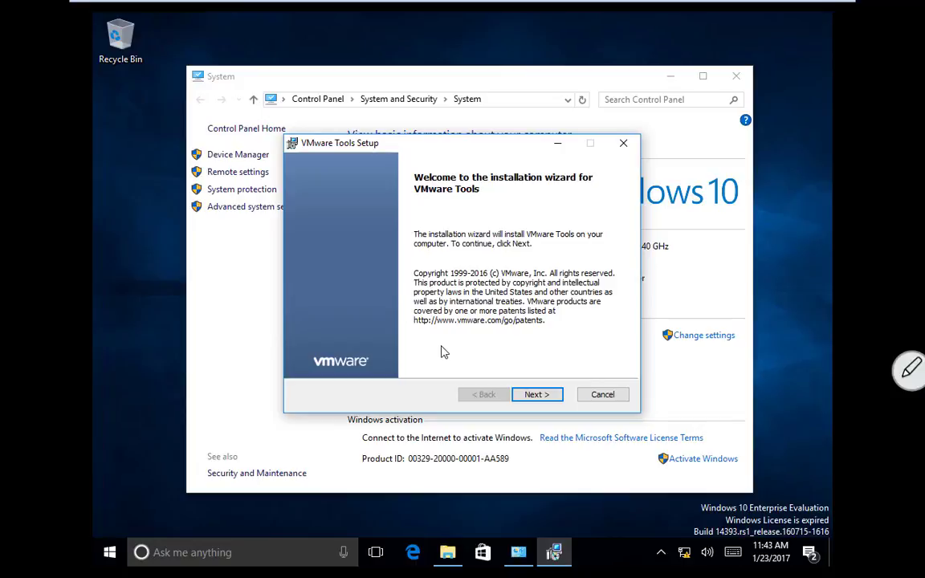
Step: Step through the VMware Tools Setup wizard with the Typical setup type and start installing
left_click(531, 396)
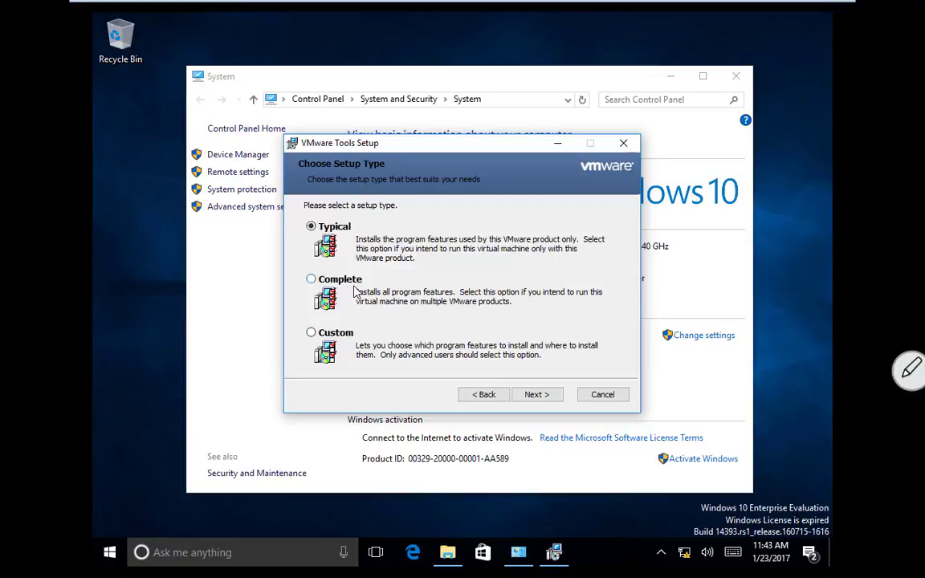
left_click(537, 395)
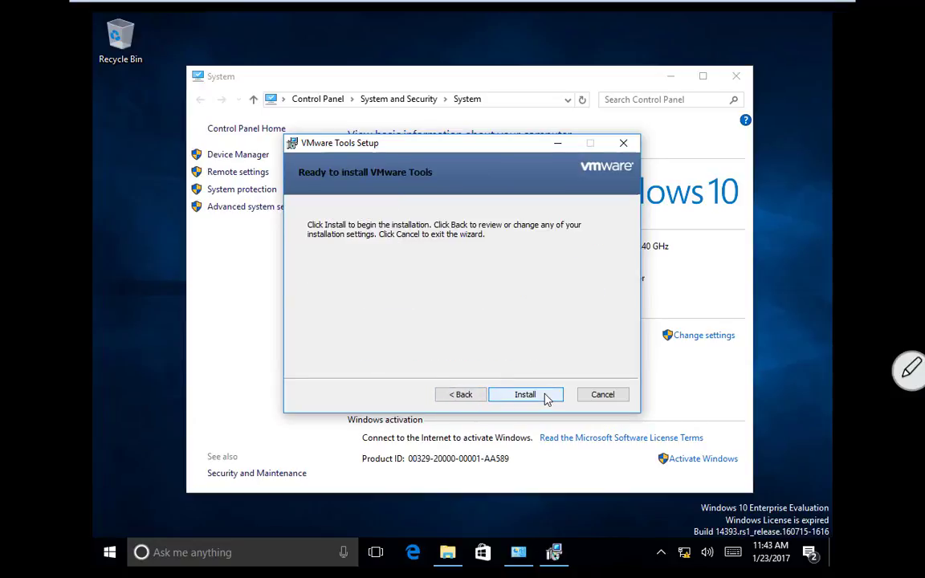
left_click(544, 396)
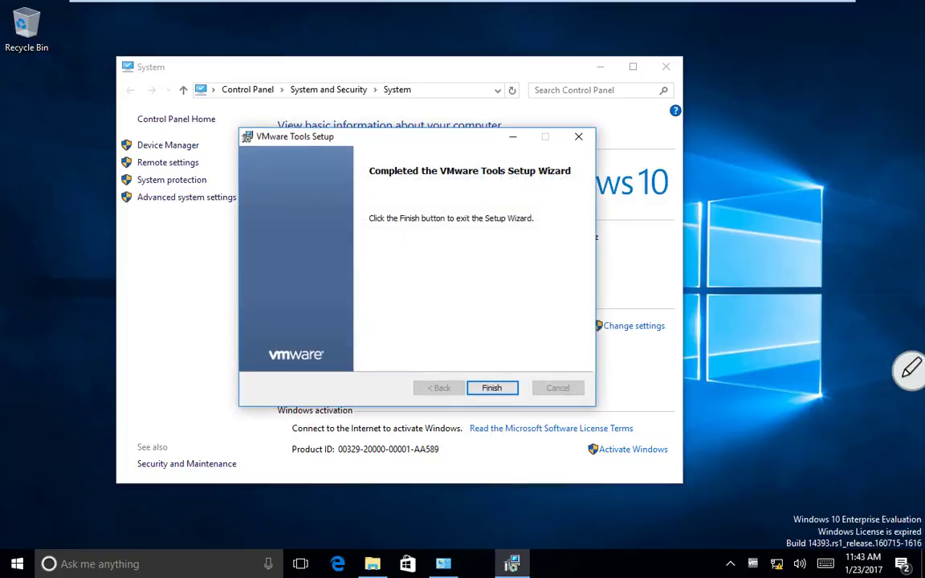
Step: Finish the VMware Tools installer and accept restarting the Windows guest now
left_click(493, 388)
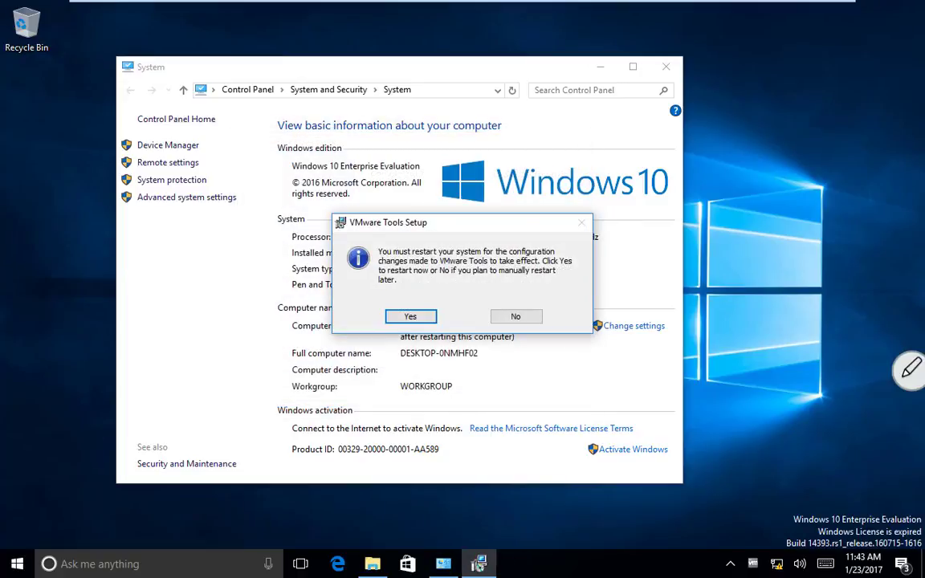
key("Return")
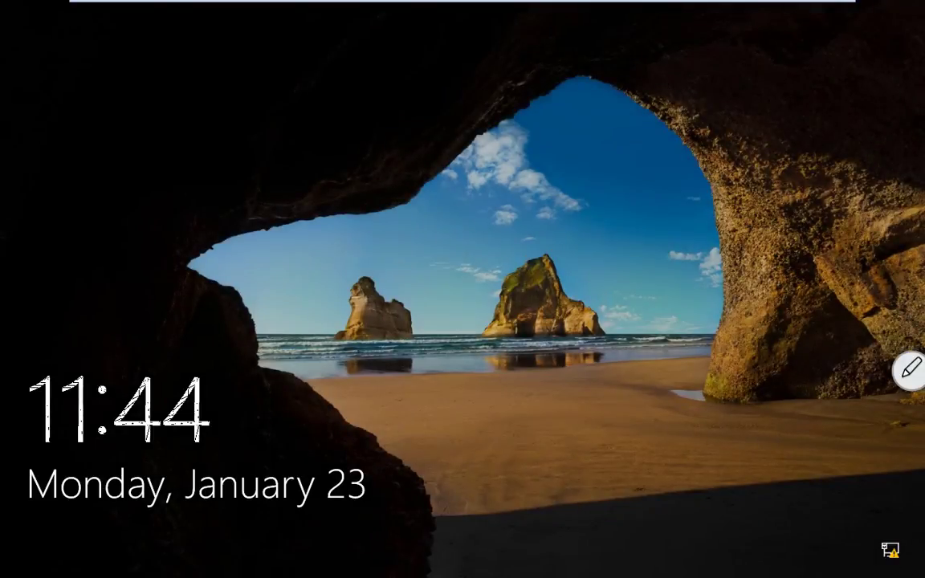
Step: Sign back into the Windows guest from the lock screen with the account password
key("Return")
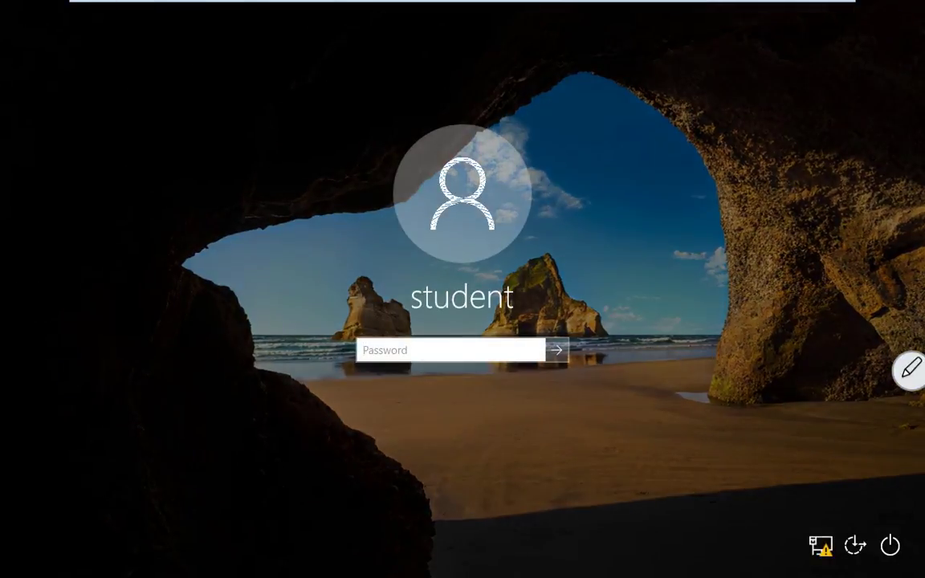
type("Pa$$w0rd")
key("Return")
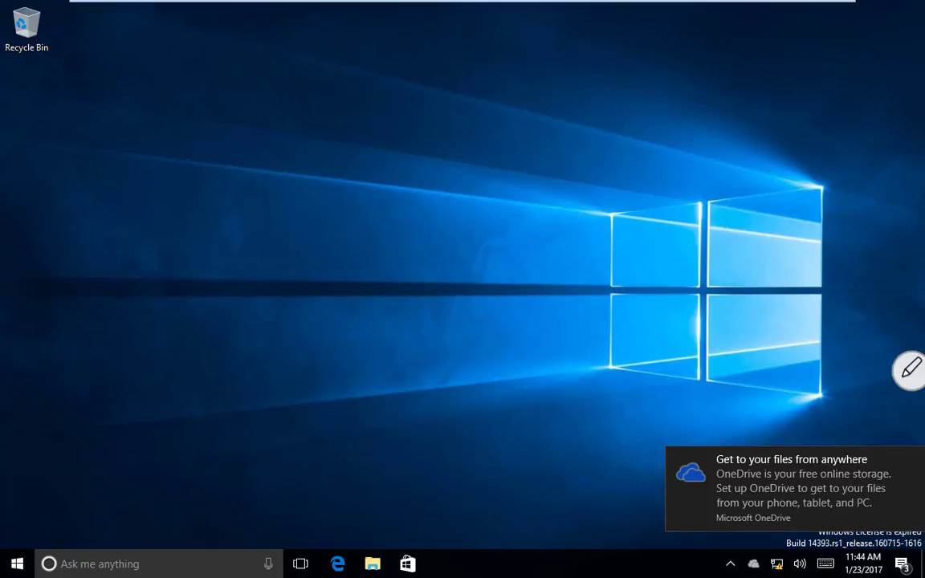
Step: Shut down the Windows guest from the Start menu's power options
key("super")
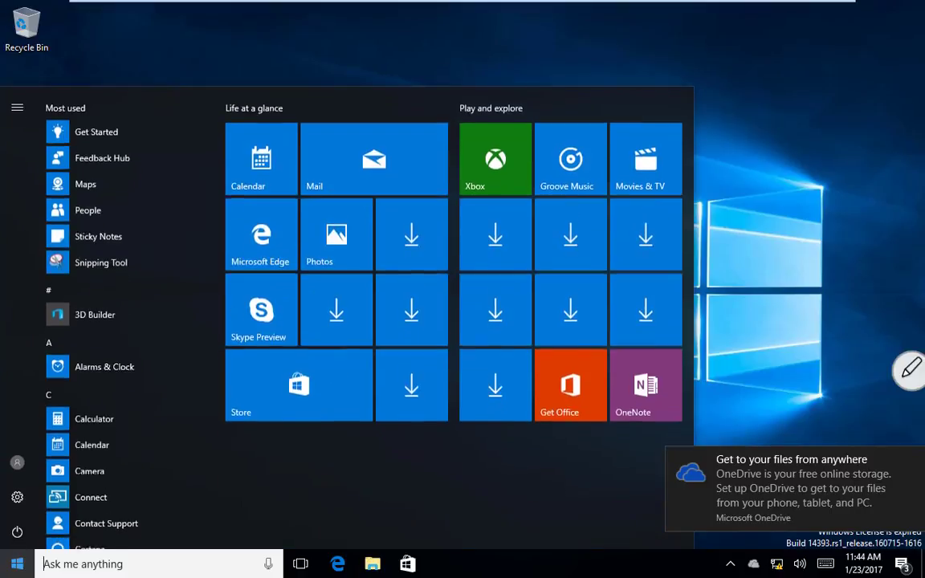
left_click(17, 532)
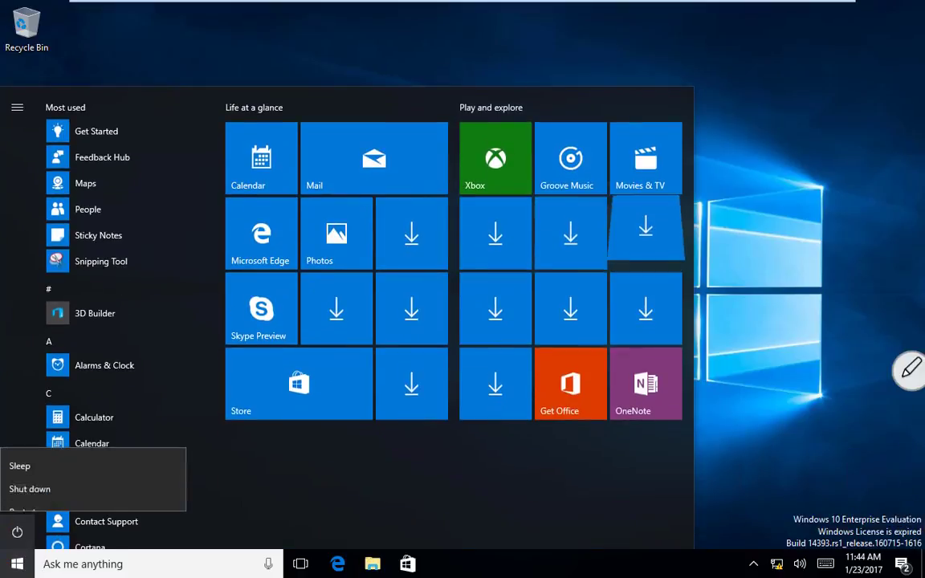
left_click(30, 471)
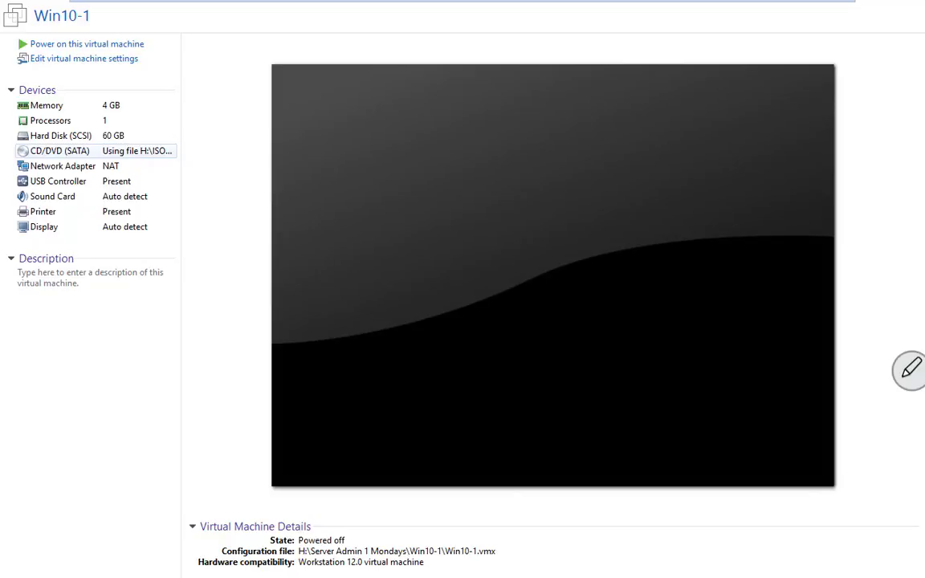
Step: Switch the CD/DVD (SATA) drive from the ISO file to Use physical drive (Auto detect)
left_click(96, 151)
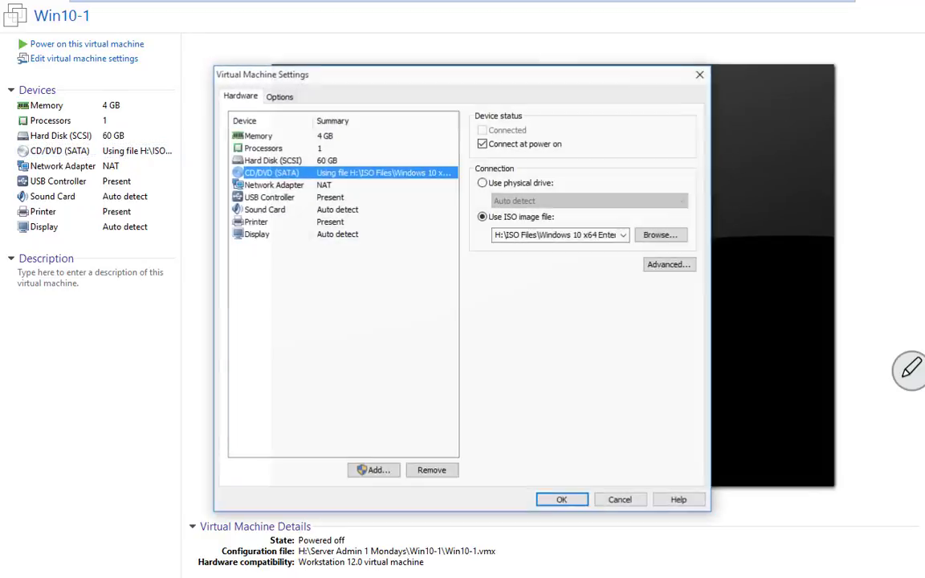
left_click(483, 183)
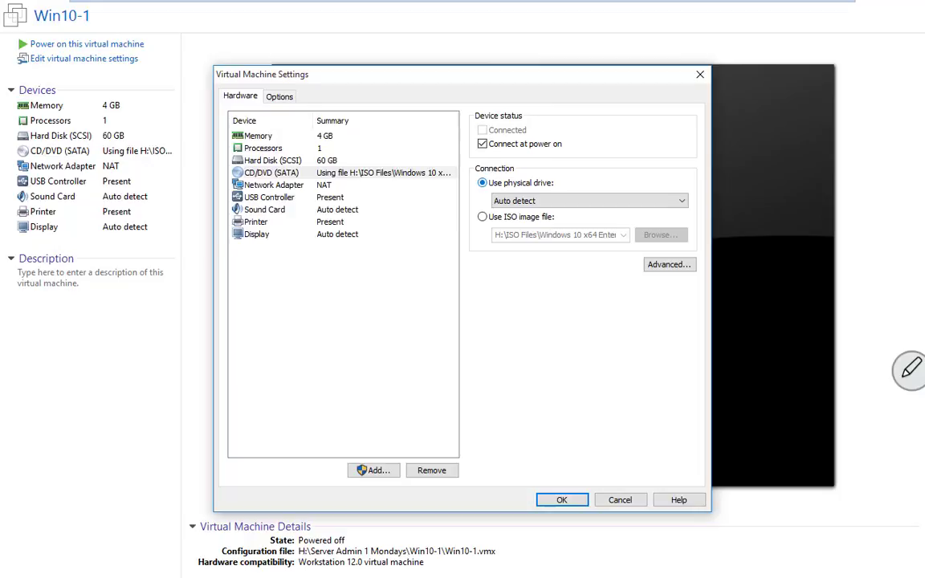
left_click(562, 499)
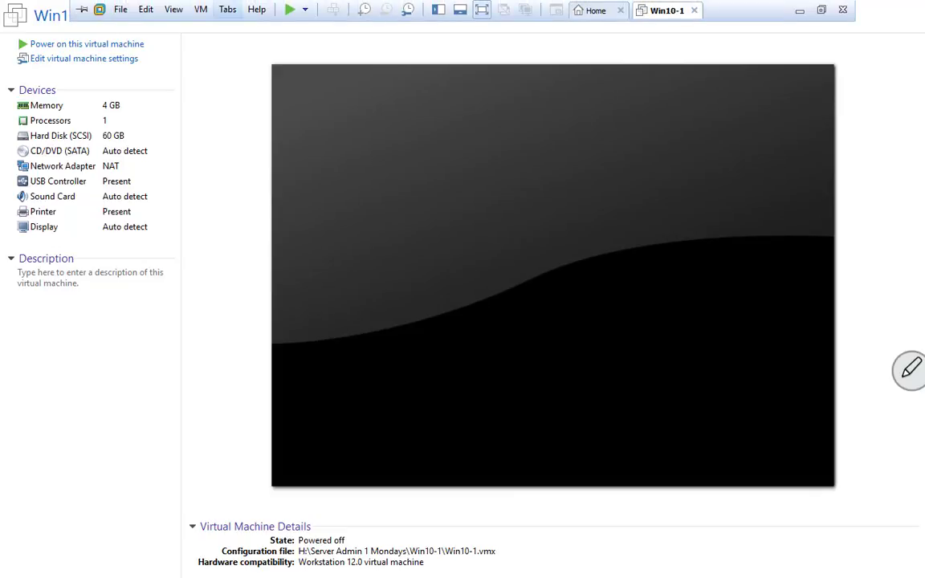
Step: Take a snapshot of Win10-1 named 'Base Image', then power on the virtual machine
left_click(202, 10)
mouse_move(231, 118)
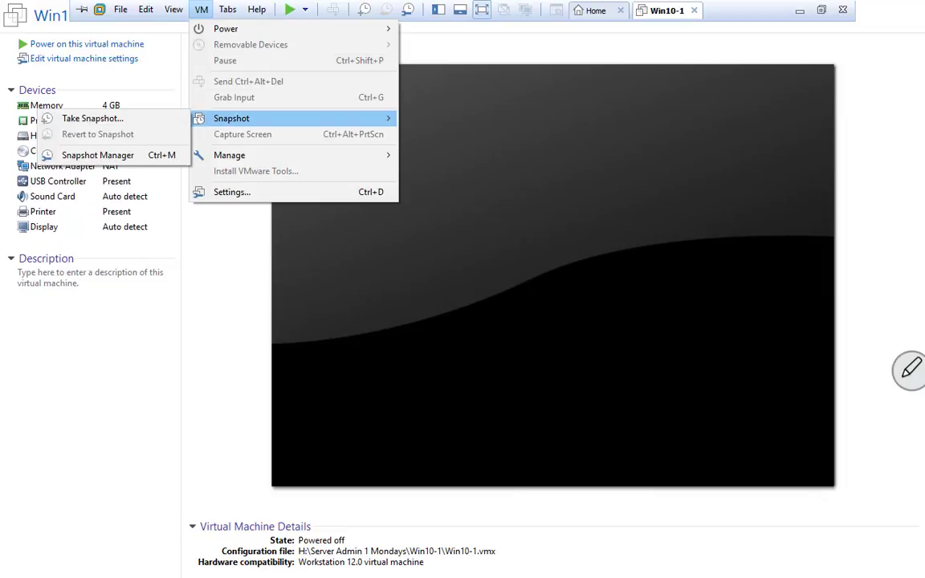
left_click(105, 119)
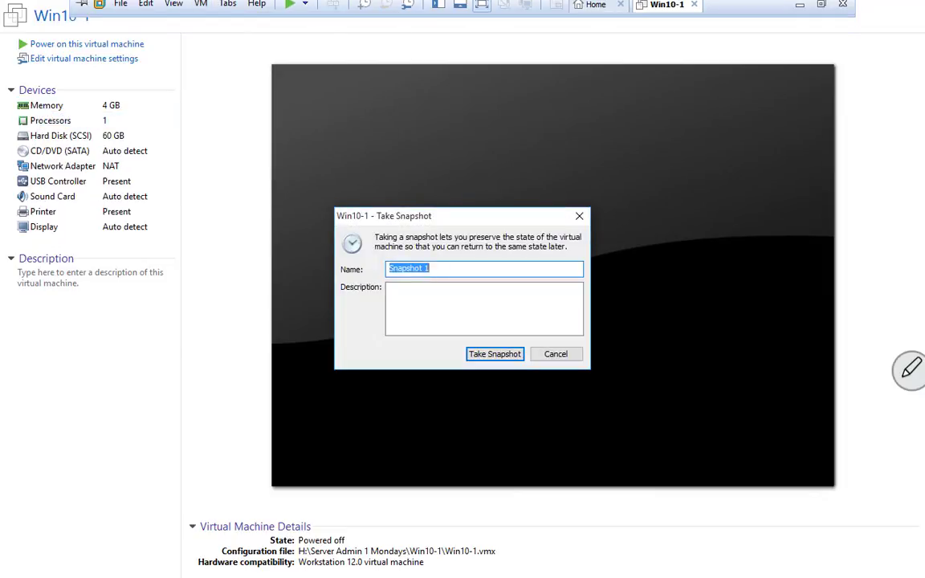
type("Base Image")
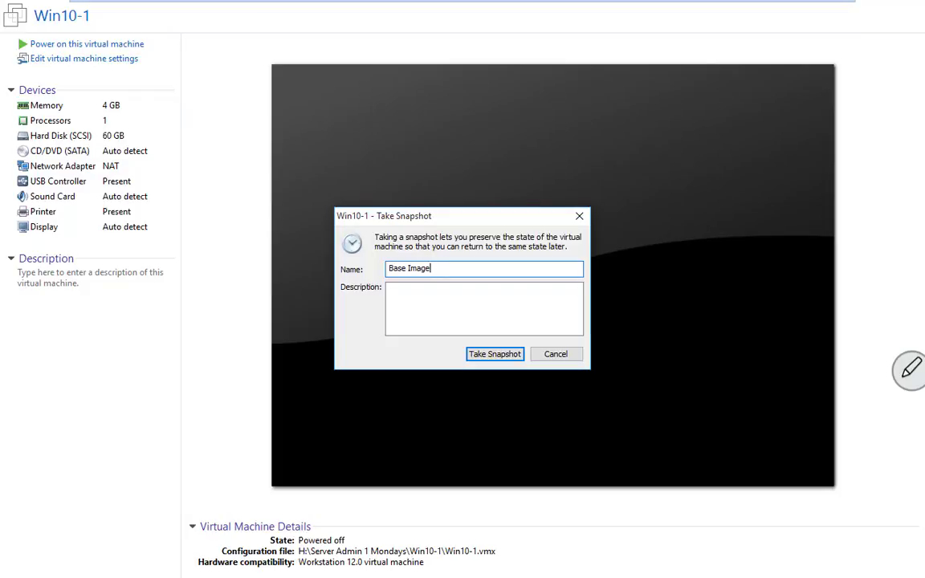
key("Return")
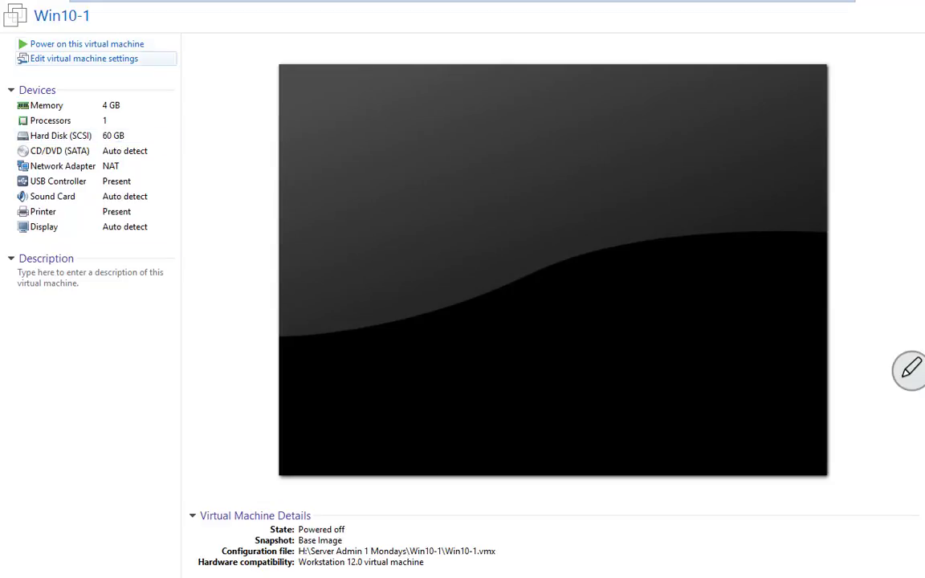
left_click(87, 43)
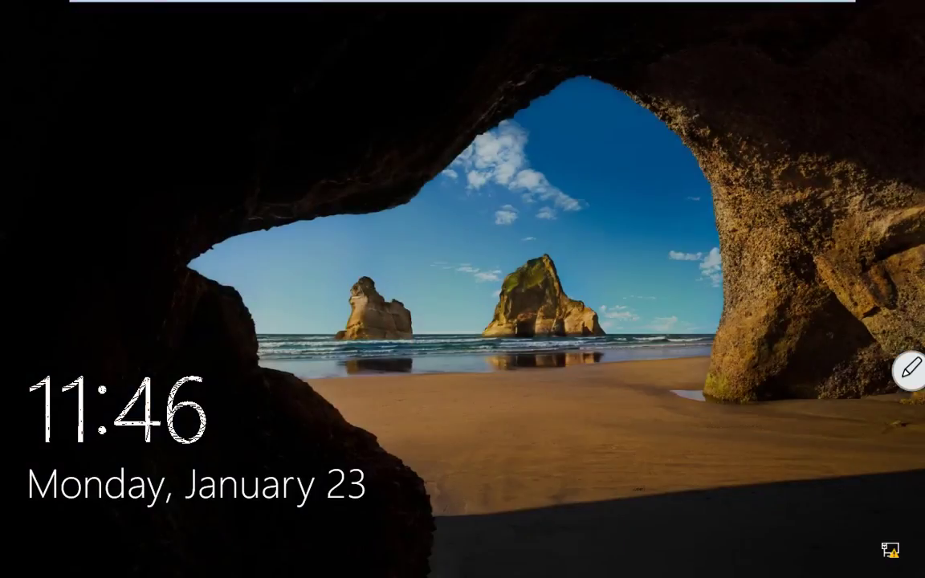
Step: Sign in to the Windows guest from the lock screen with the account password
key("Return")
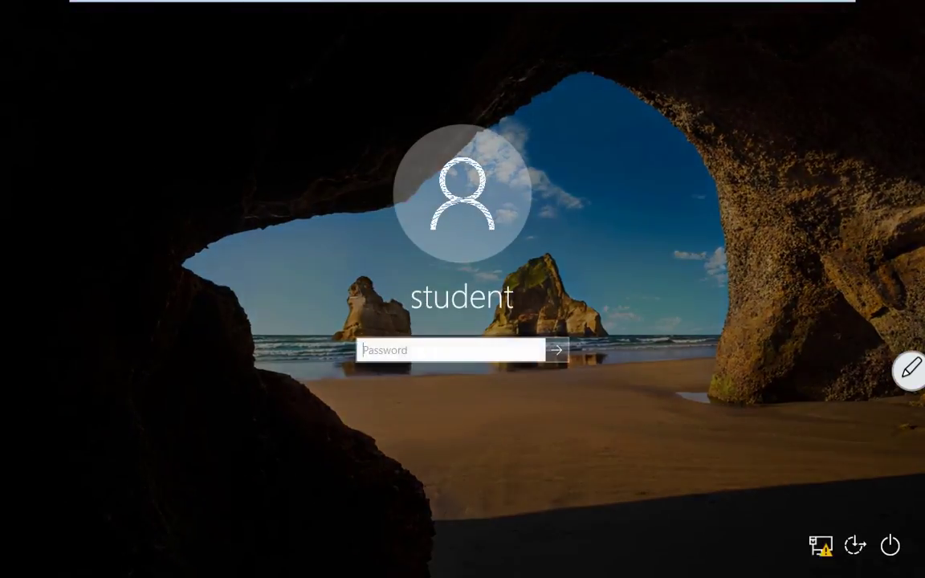
type("•••••")
key("Return")
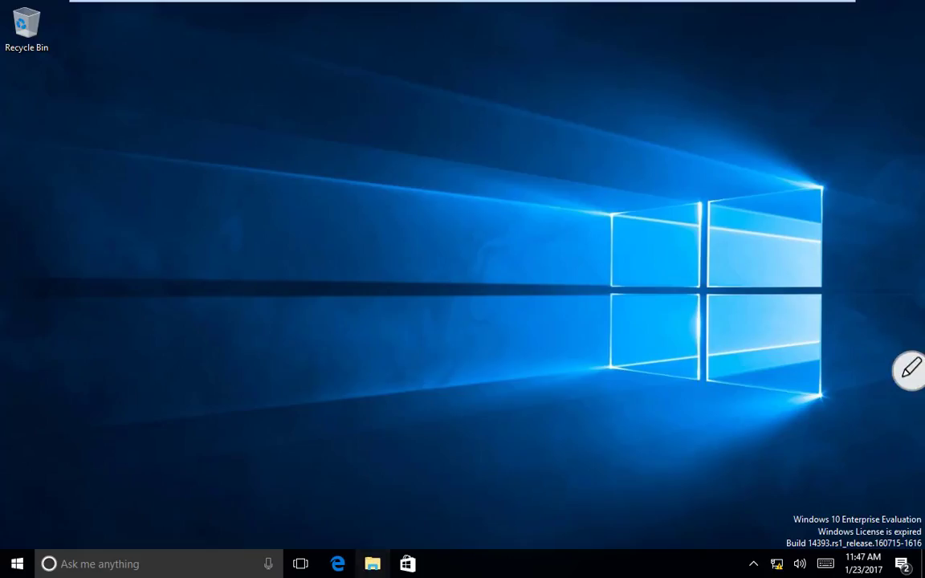
Step: Show This PC in File Explorer and bring up the actions for Local Disk (C:)
left_click(372, 564)
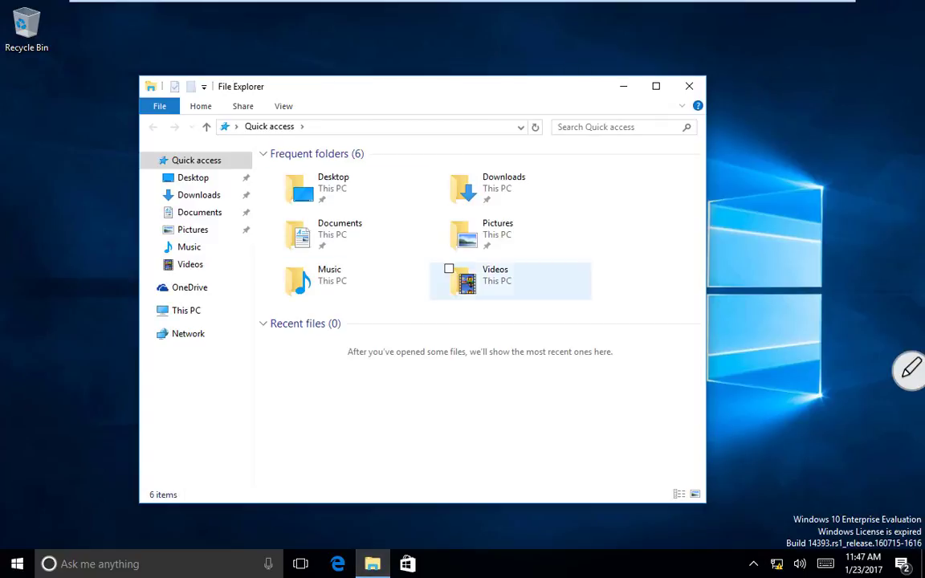
left_click(186, 311)
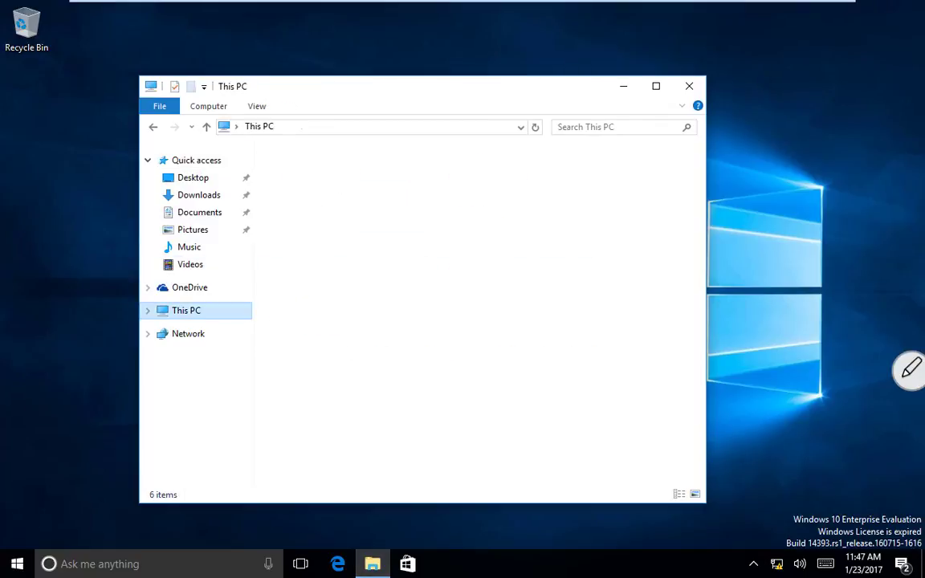
right_click(351, 322)
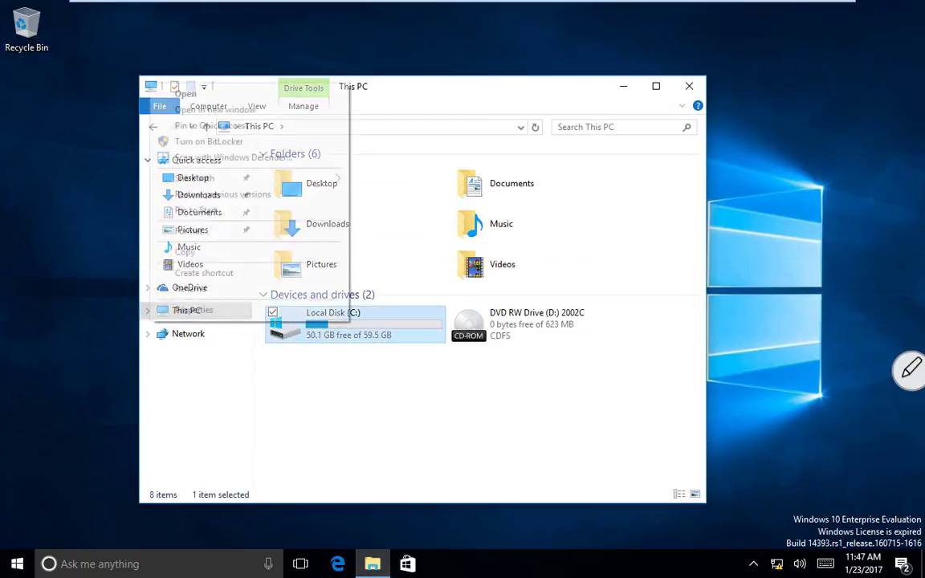
Step: Attempt to format Local Disk (C:), then delete the C:\Windows folder instead
left_click(191, 231)
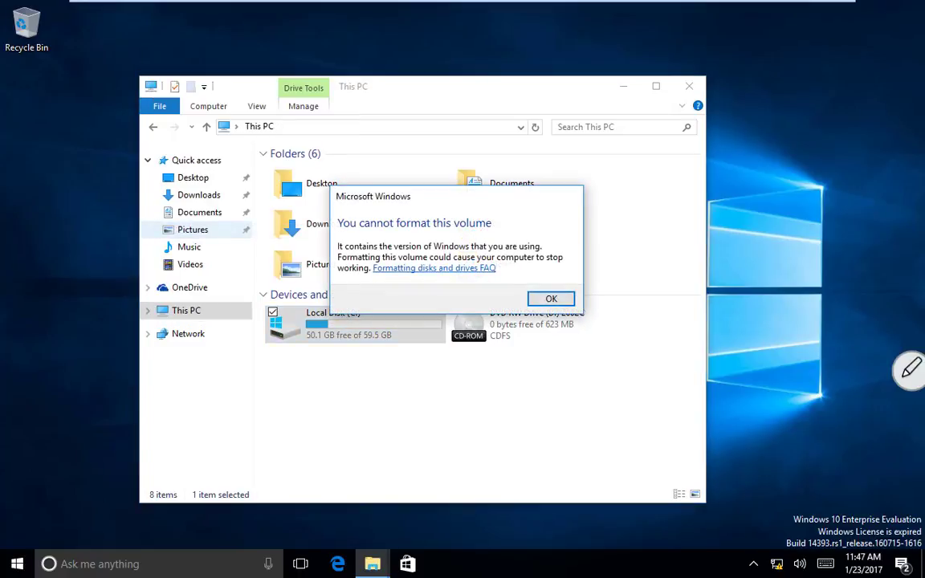
left_click(552, 299)
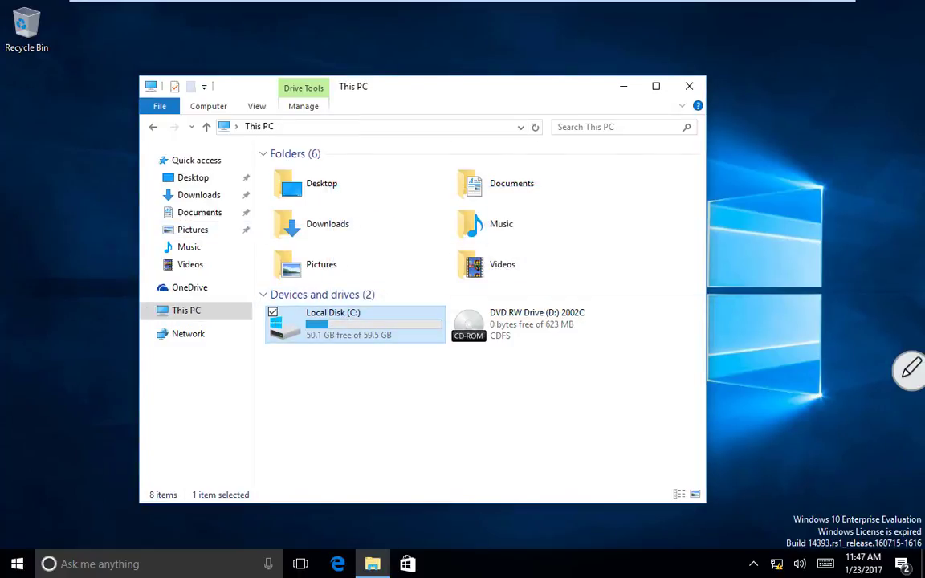
double_click(351, 321)
right_click(311, 235)
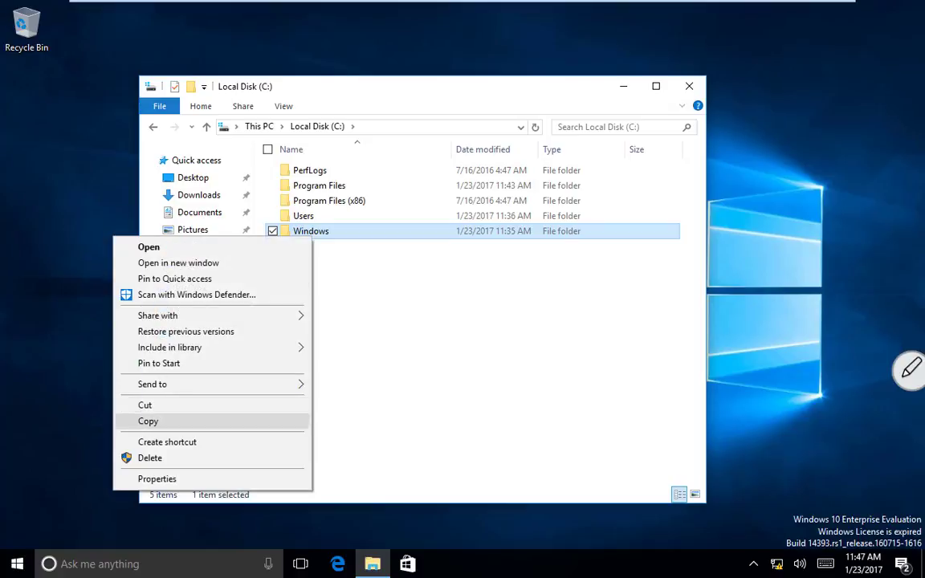
left_click(150, 458)
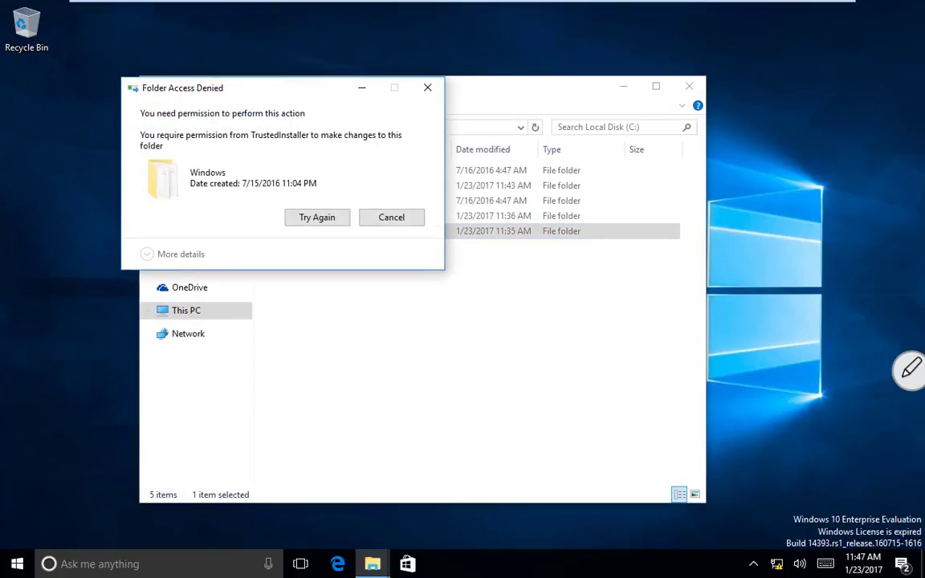
Step: Retry the protected Windows folder removal, view recycling details, then cancel the recycling
left_click(317, 218)
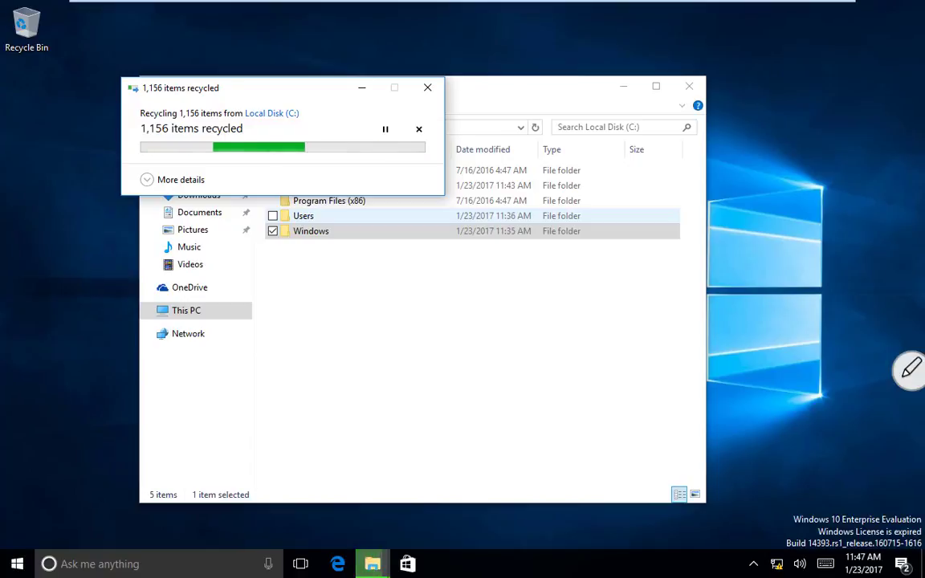
left_click(178, 180)
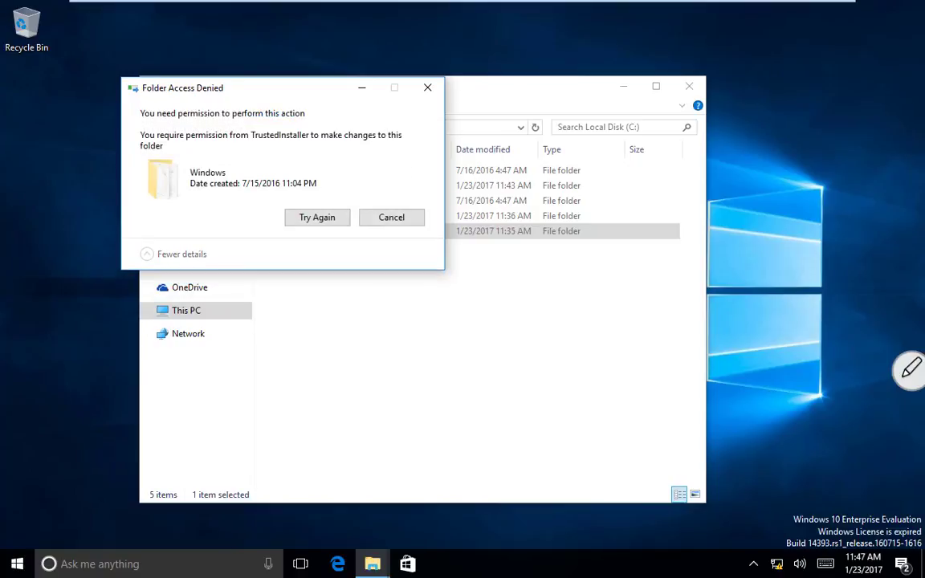
left_click(317, 218)
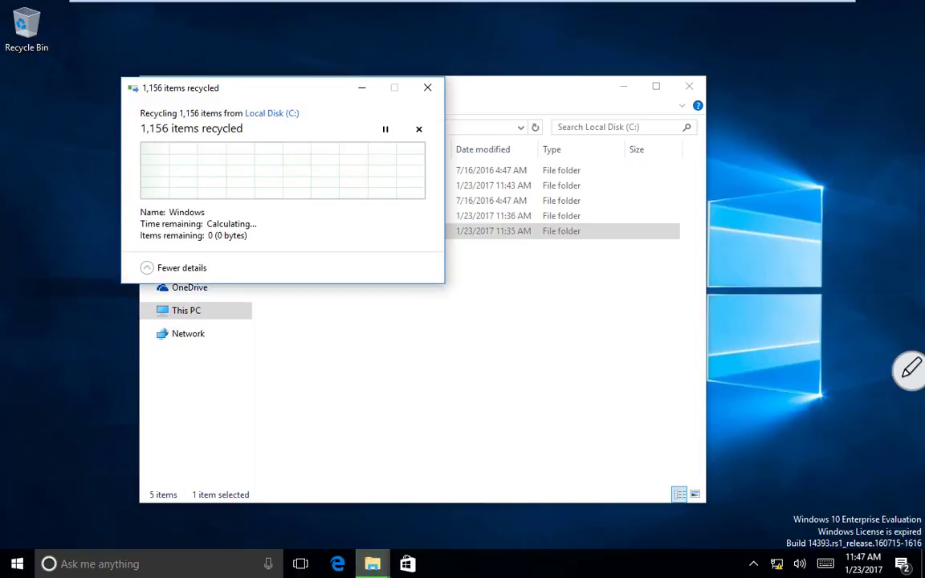
left_click(427, 87)
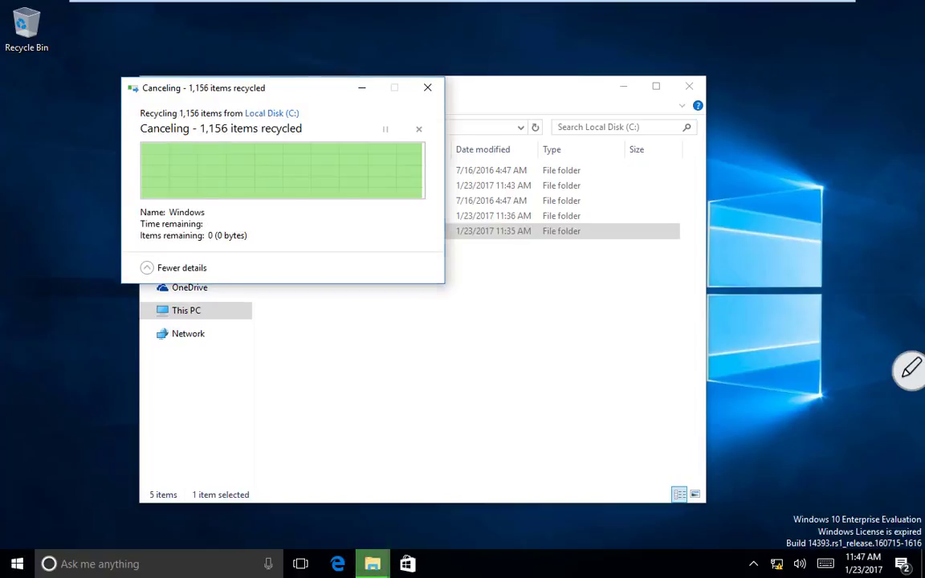
Step: Open the C:\Windows folder, scroll through its contents, and bring up the Start menu
double_click(311, 231)
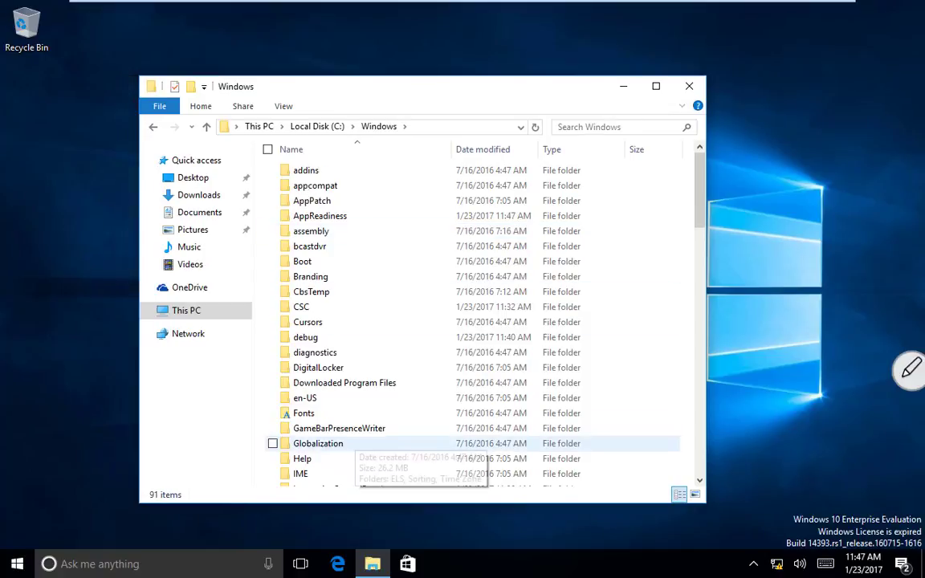
scroll(354, 438, "down", 13)
scroll(353, 438, "down", 4)
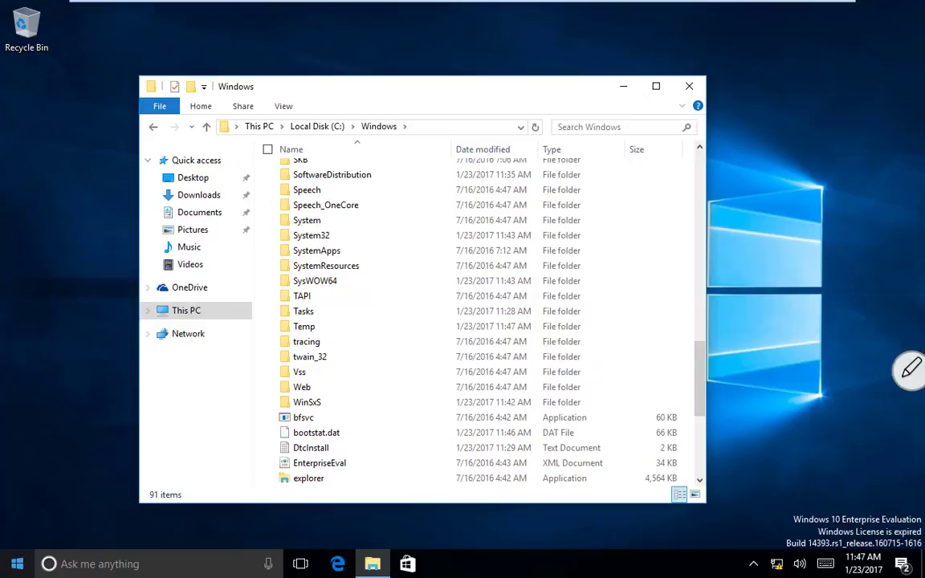
key("super")
type("regedit")
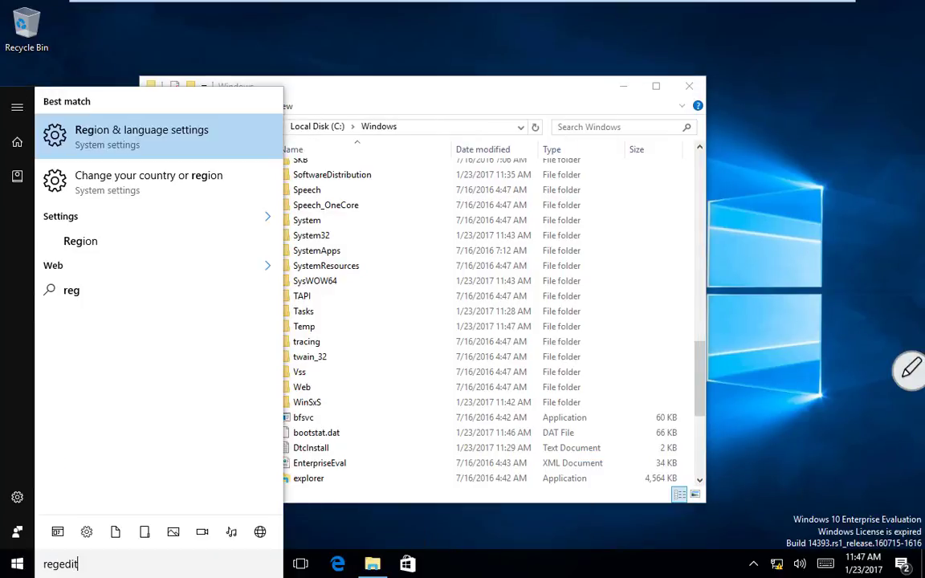
key("Return")
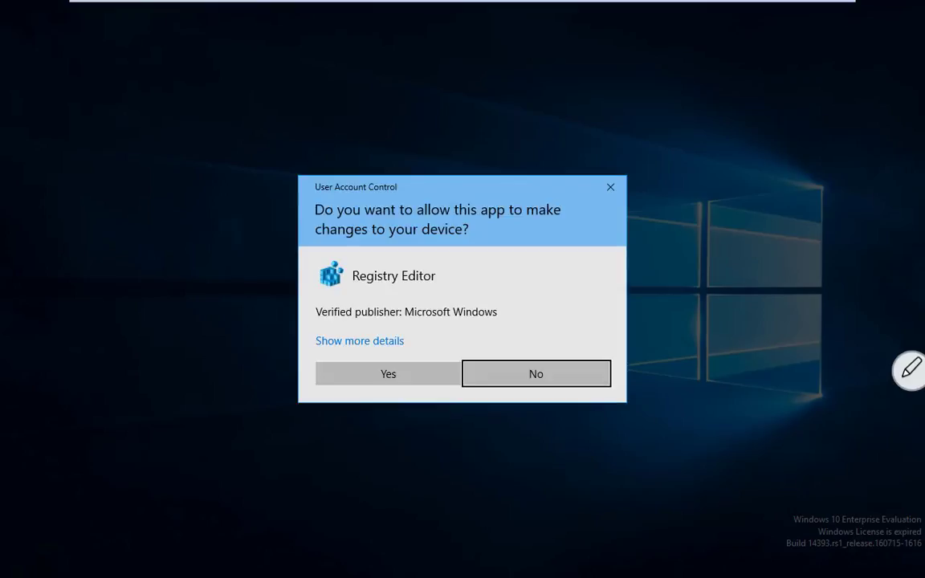
key("Left")
key("Return")
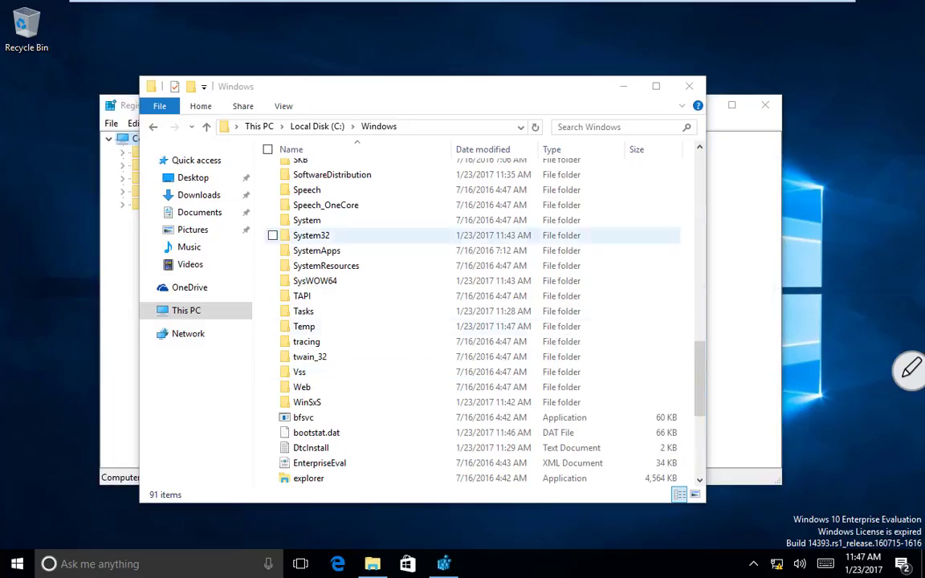
left_click(166, 153)
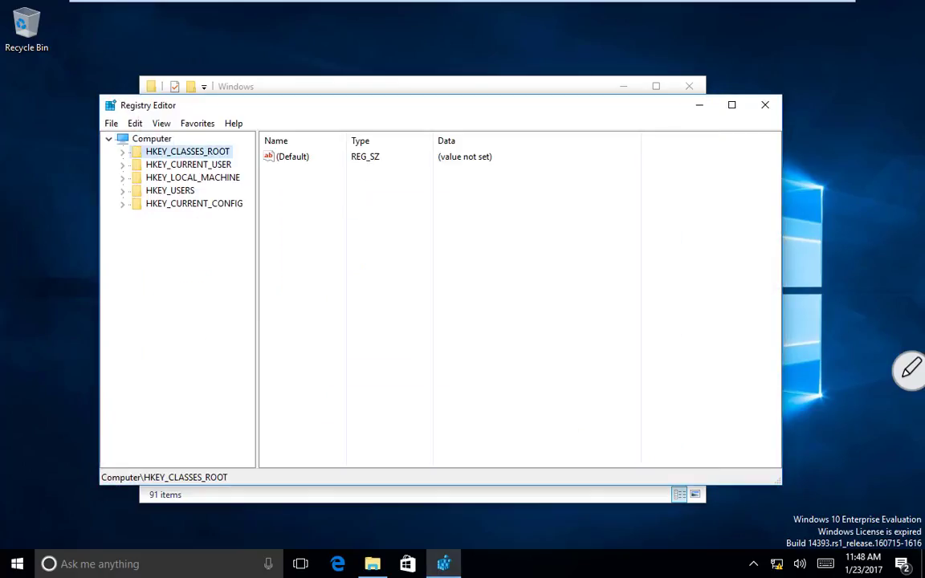
right_click(166, 153)
key("Escape")
right_click(153, 152)
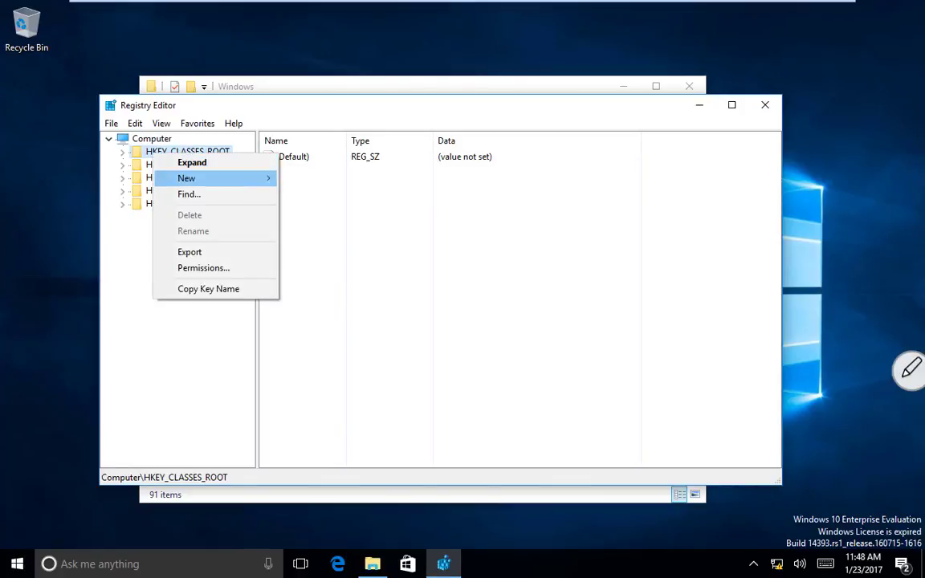
left_click(122, 152)
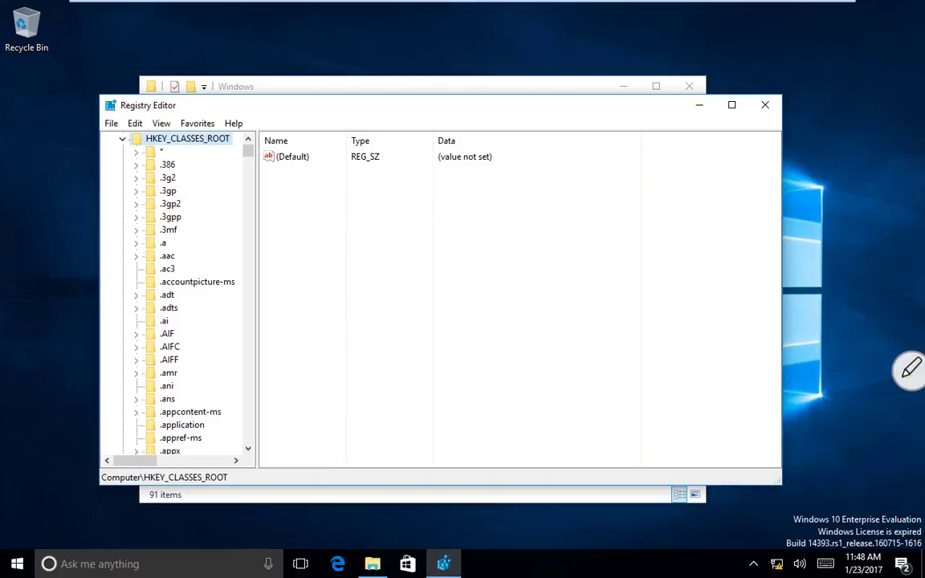
left_click_drag(248, 151, 248, 437)
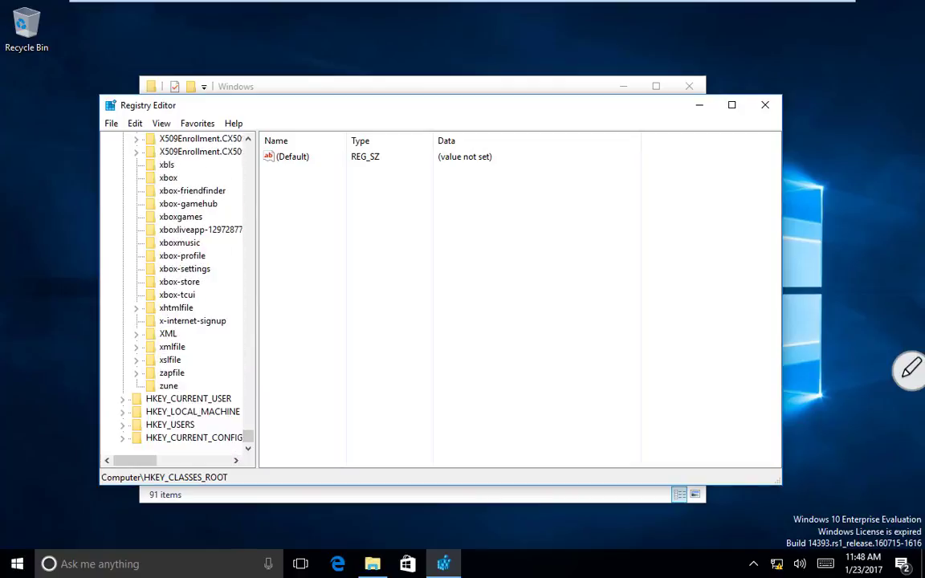
right_click(205, 411)
left_click(244, 273)
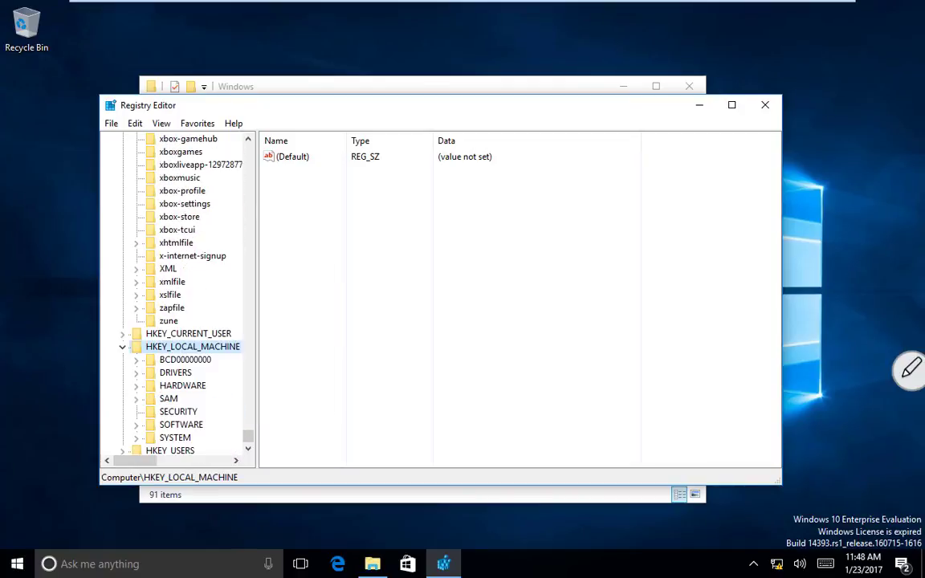
right_click(176, 373)
left_click(213, 432)
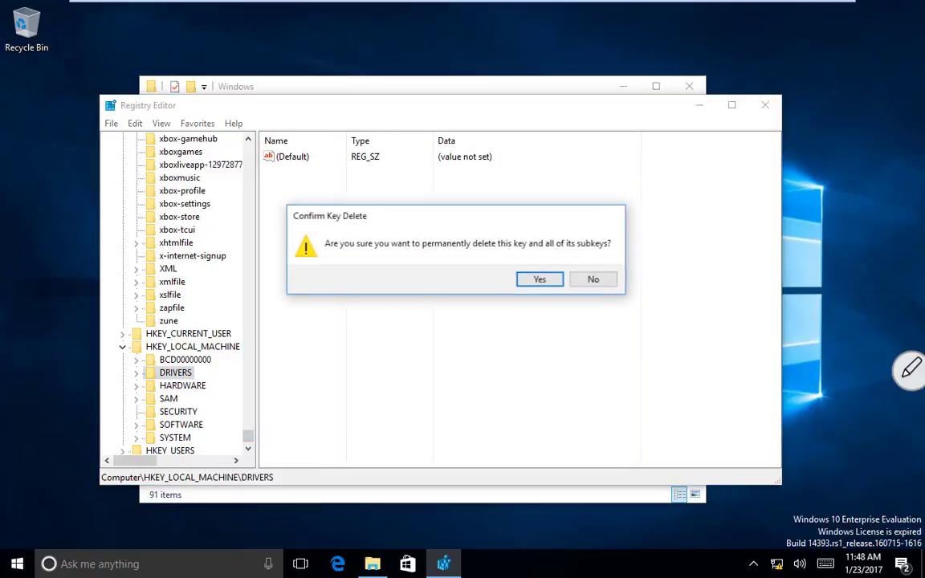
key("Return")
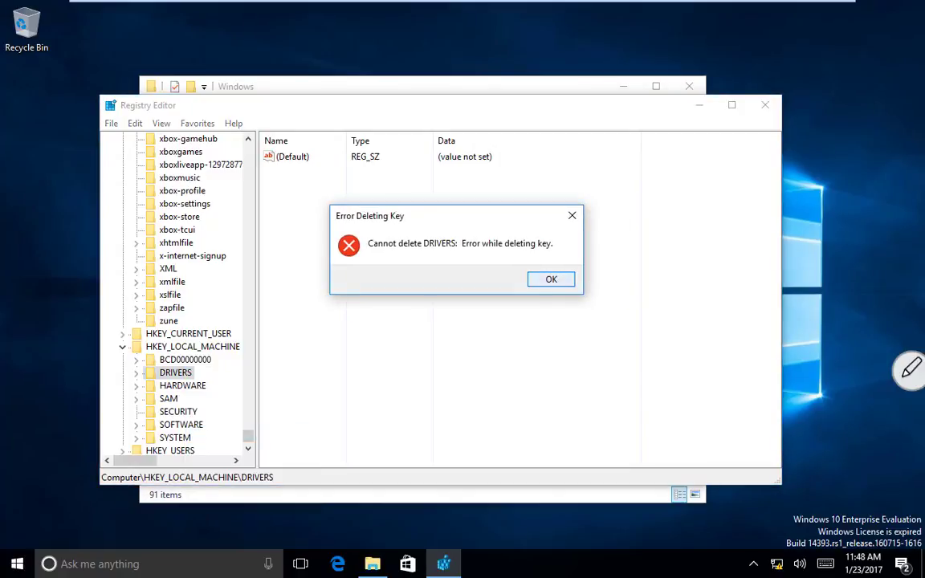
key("Return")
right_click(193, 386)
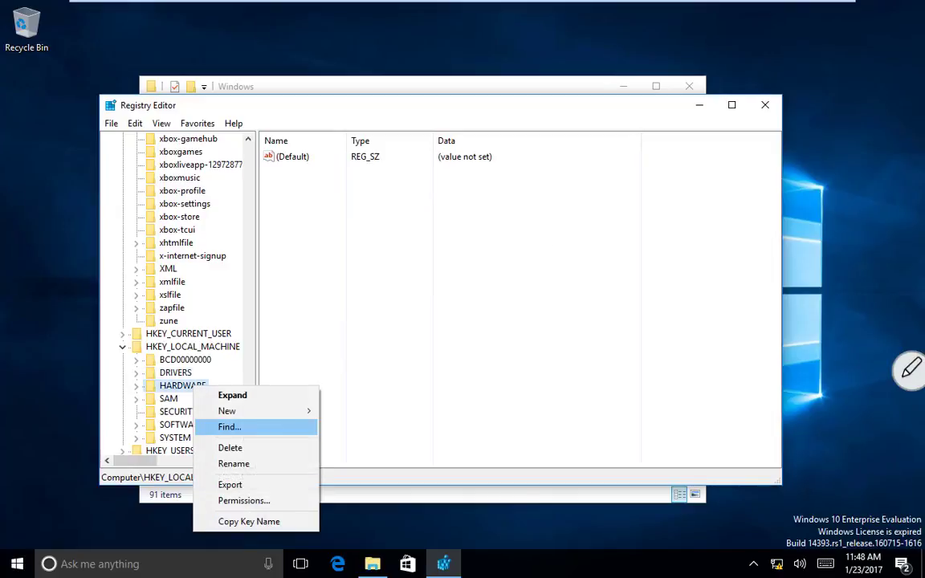
key("Return")
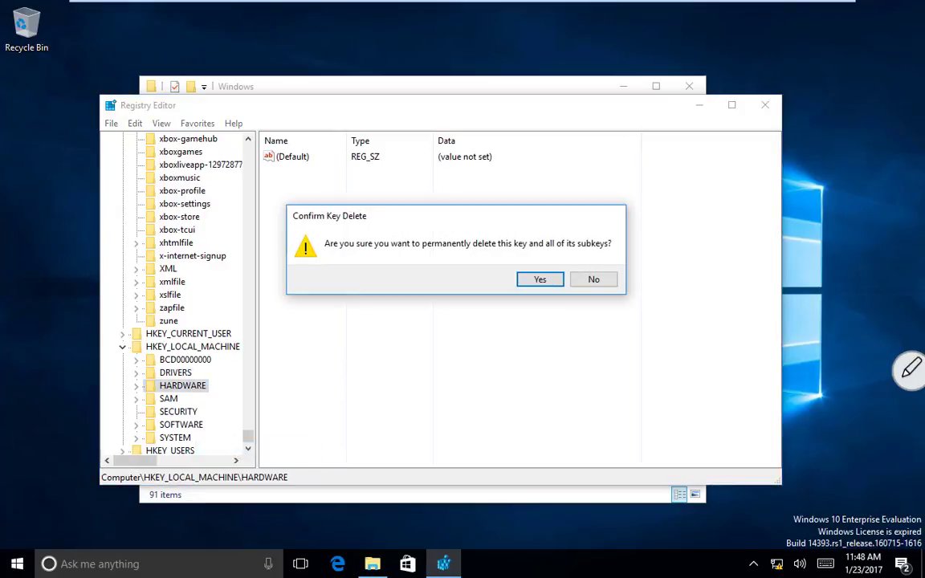
key("Return")
key("Return")
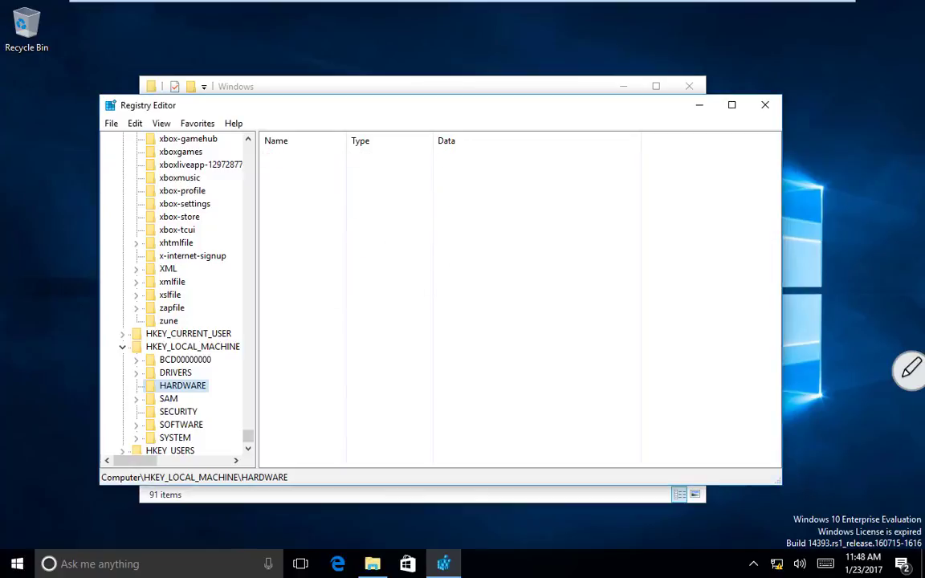
scroll(224, 393, "up", 20)
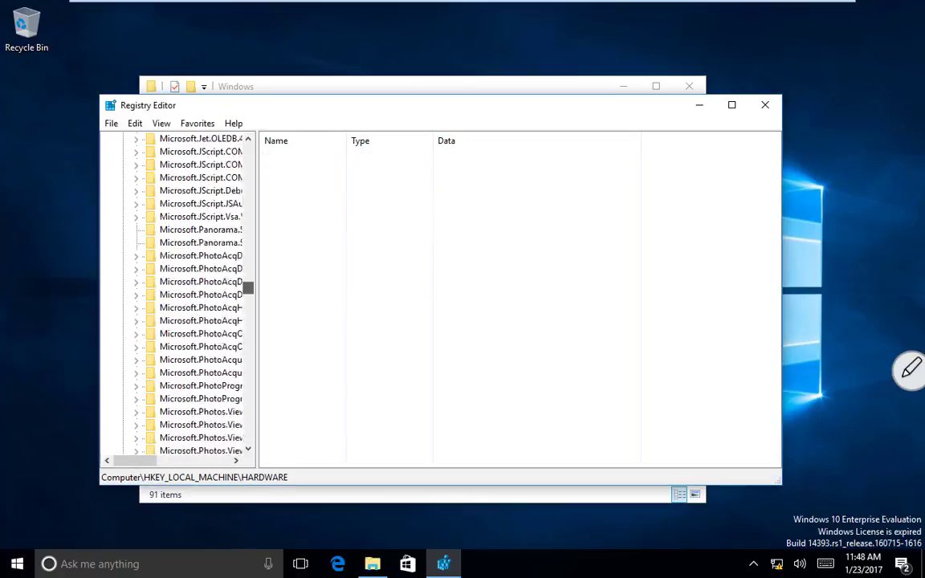
key("alt+F4")
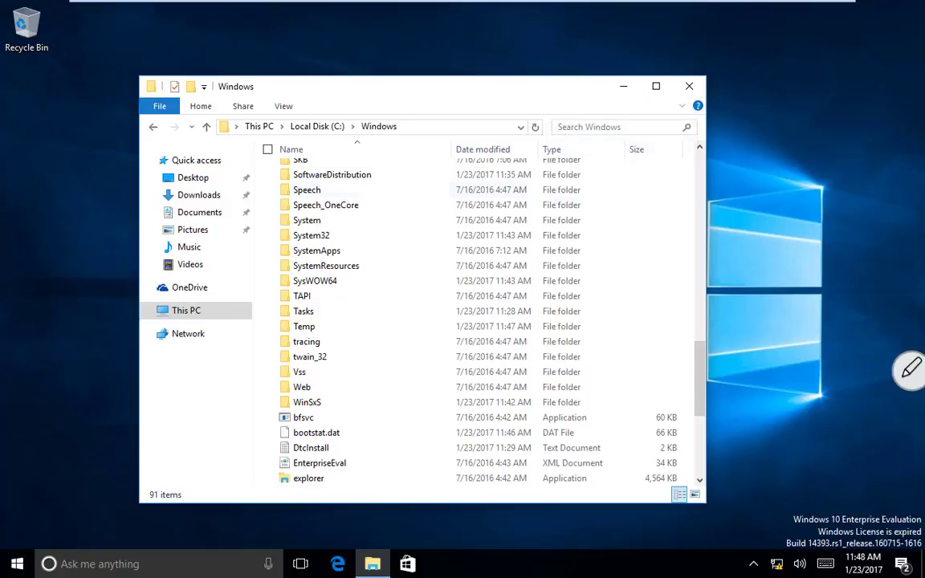
Step: Close the Windows folder window and open Display settings from the desktop
left_click(690, 86)
right_click(232, 146)
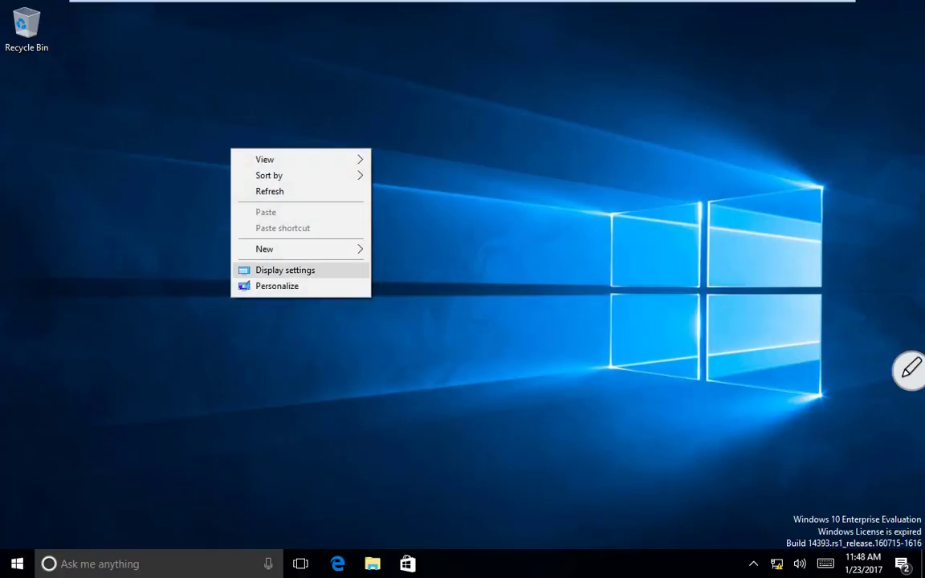
left_click(281, 269)
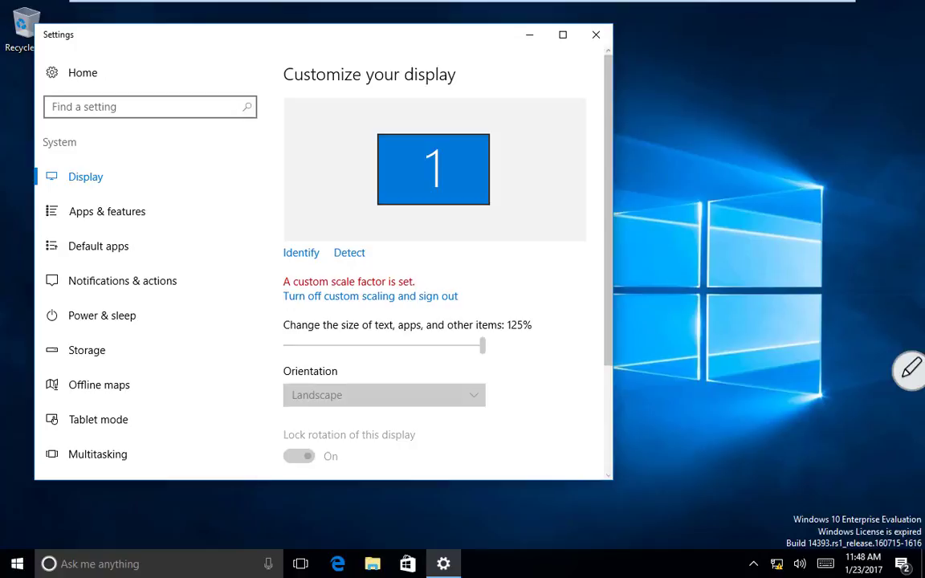
Step: Revert Win10-1 to the Base Image snapshot and confirm the restore
mouse_move(386, 3)
left_click(201, 10)
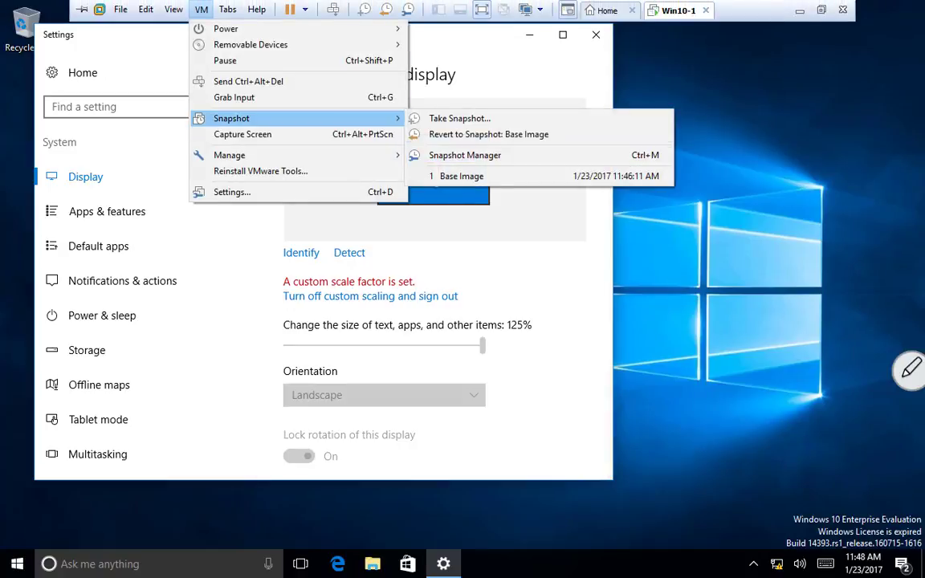
left_click(488, 135)
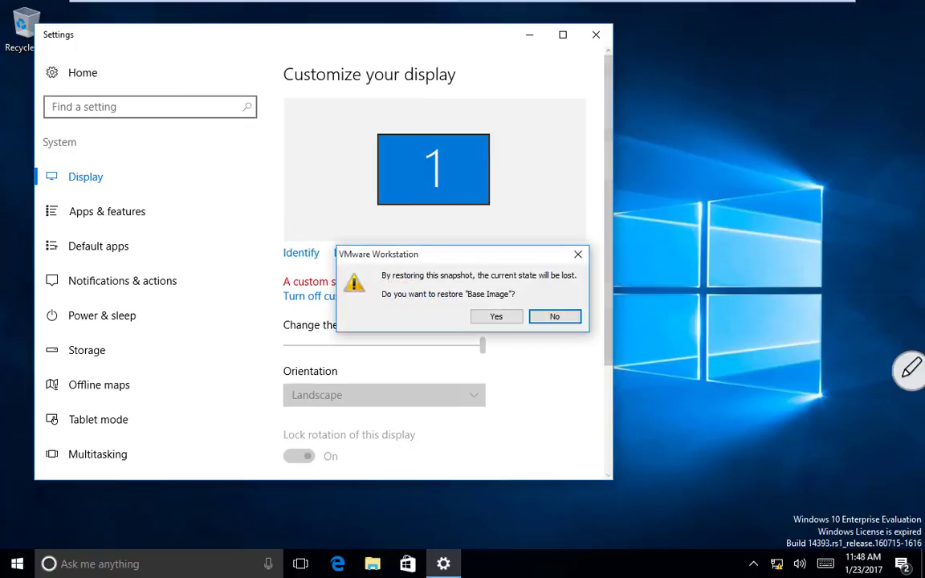
left_click(497, 317)
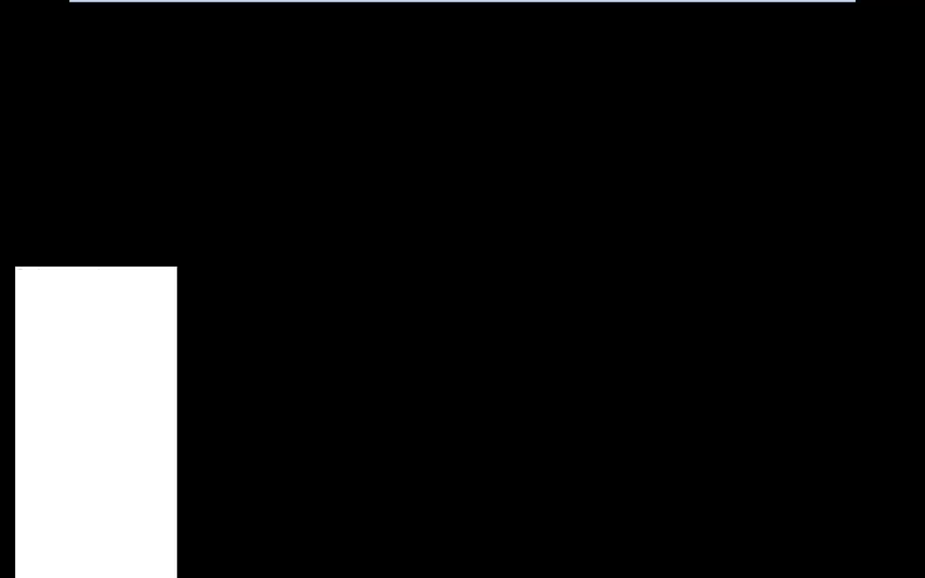
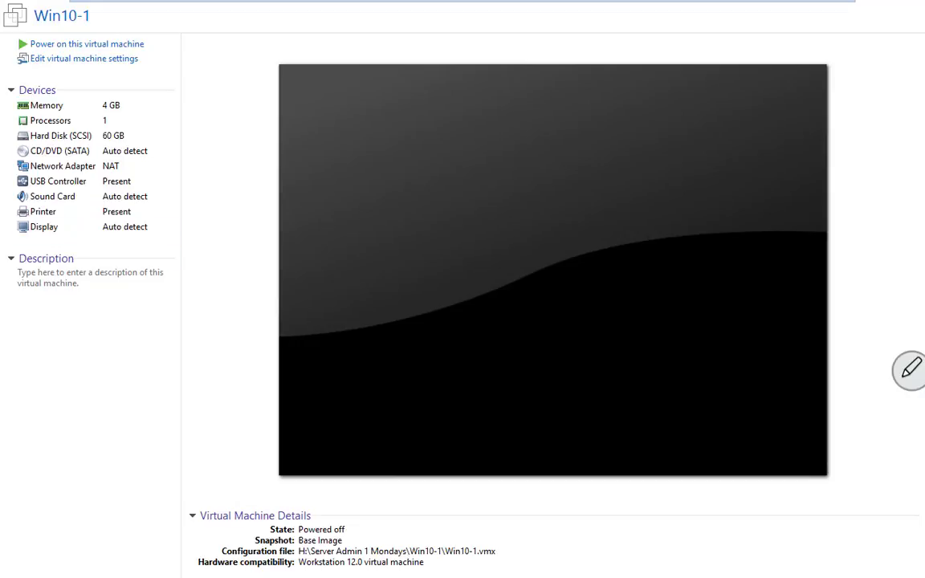
Step: Minimize VMware and browse File Explorer to H:\Server Admin 1 Mondays\Win10-1
mouse_move(463, 0)
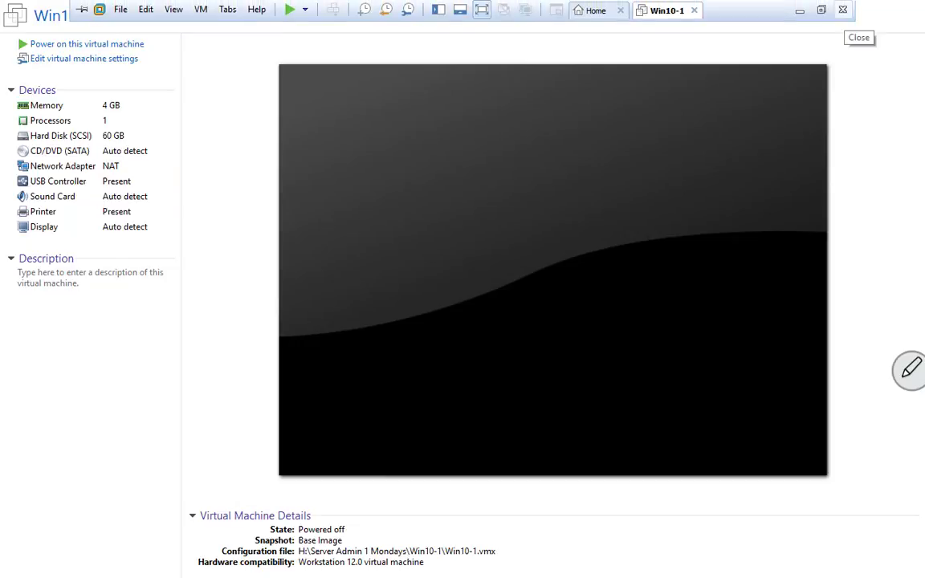
left_click(800, 10)
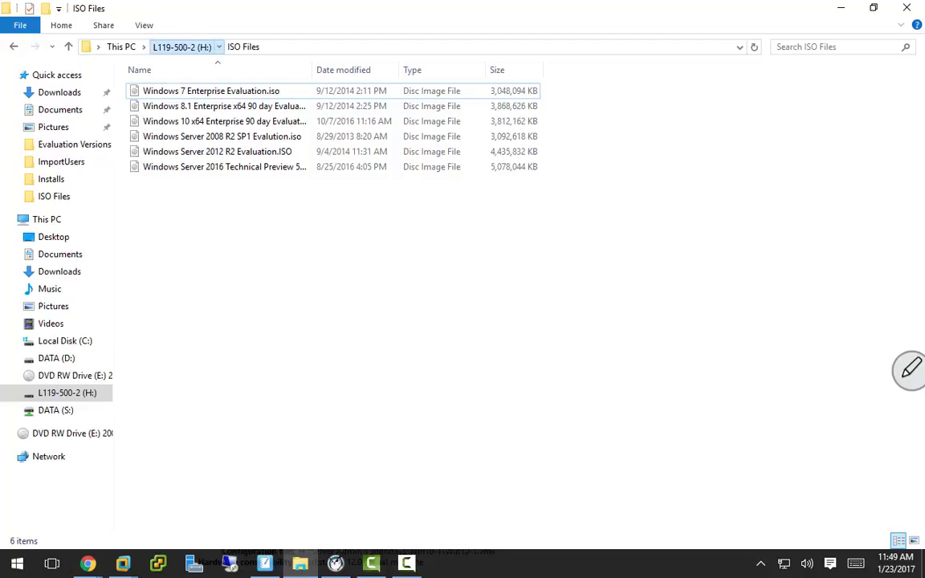
left_click(181, 47)
double_click(190, 121)
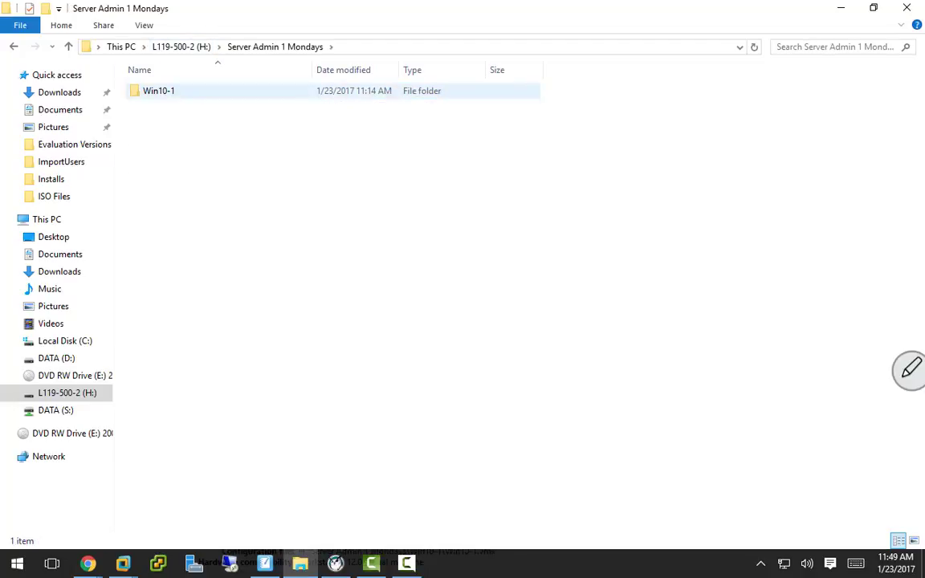
double_click(154, 91)
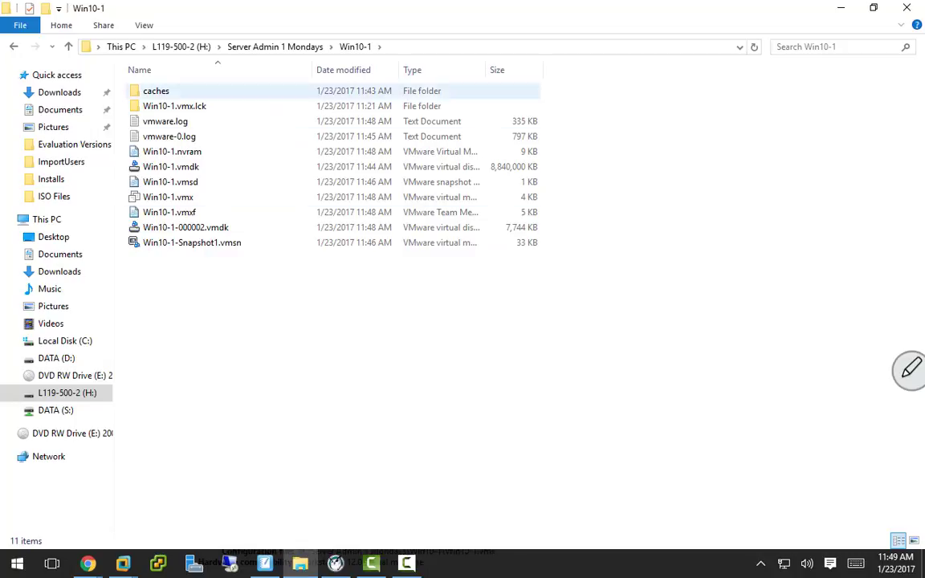
left_click(265, 47)
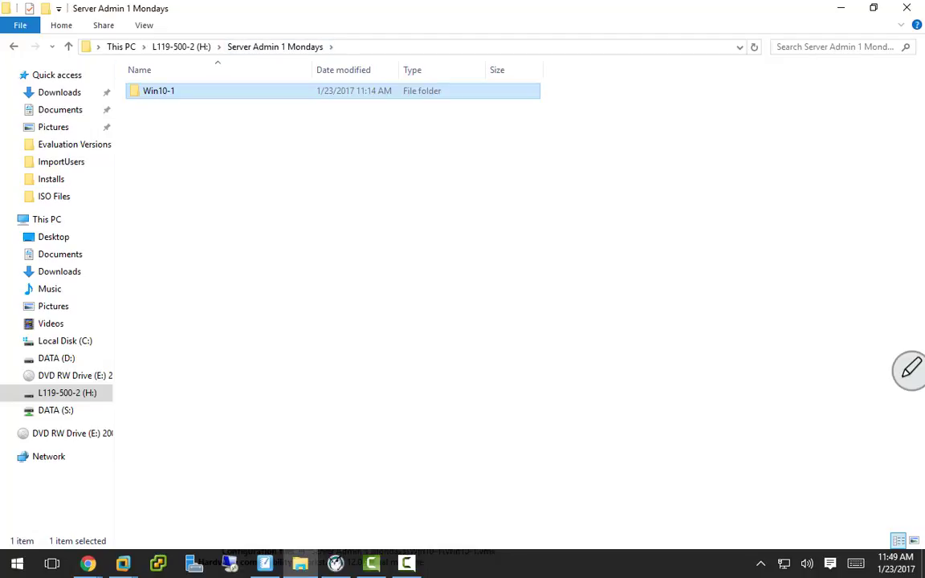
key("Return")
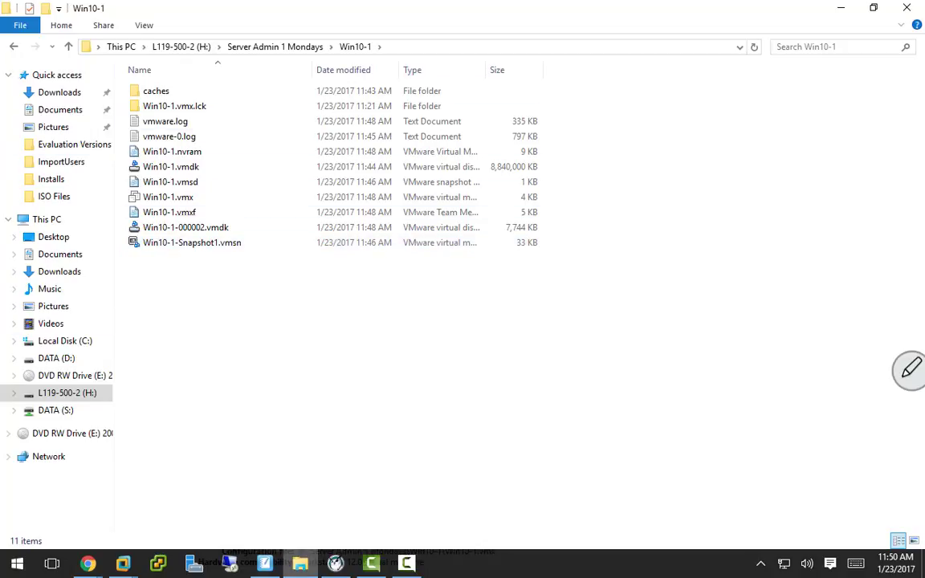
Step: Close VMware Workstation from its taskbar icon's Close window option
left_click(123, 564)
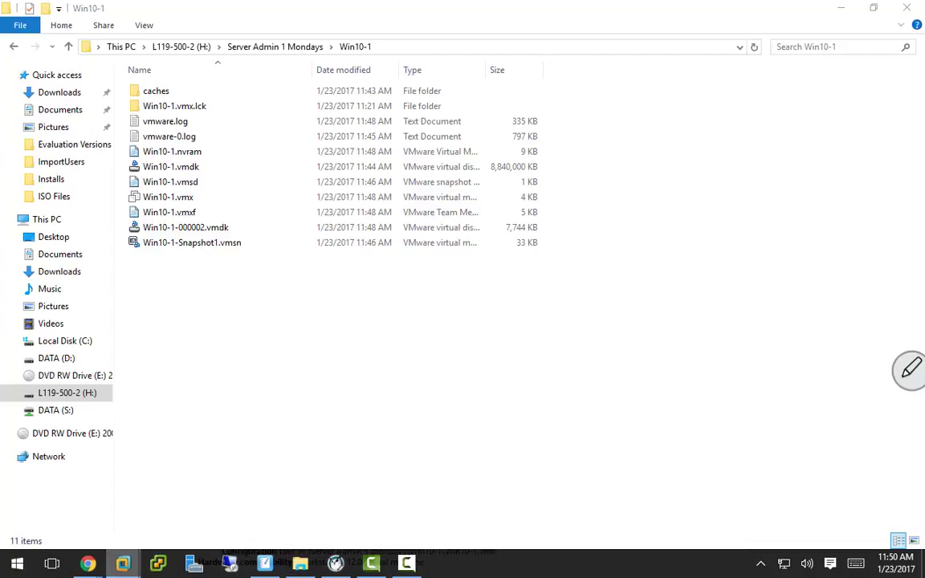
right_click(123, 564)
left_click(88, 537)
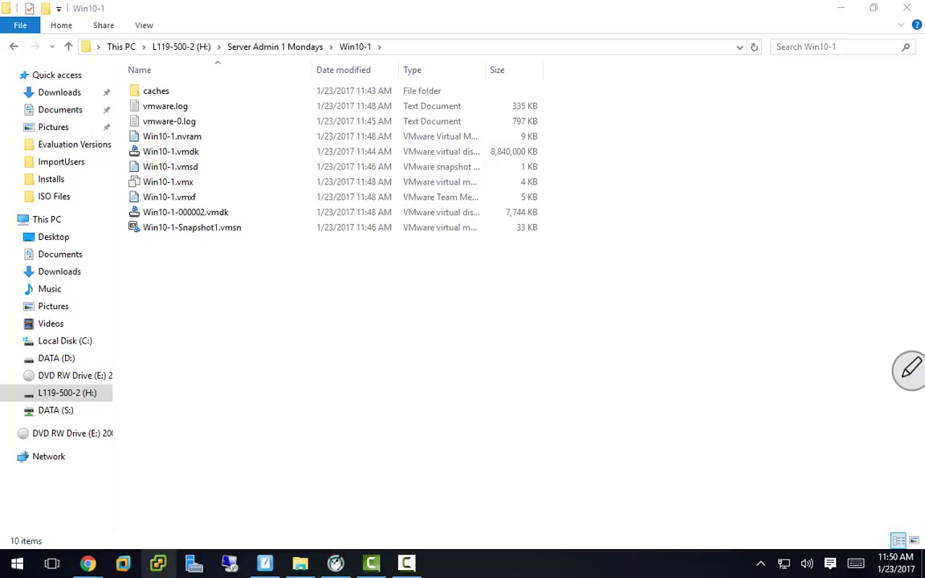
Step: Bring up the vSphere Client login window from the taskbar, then put it away again
left_click(159, 564)
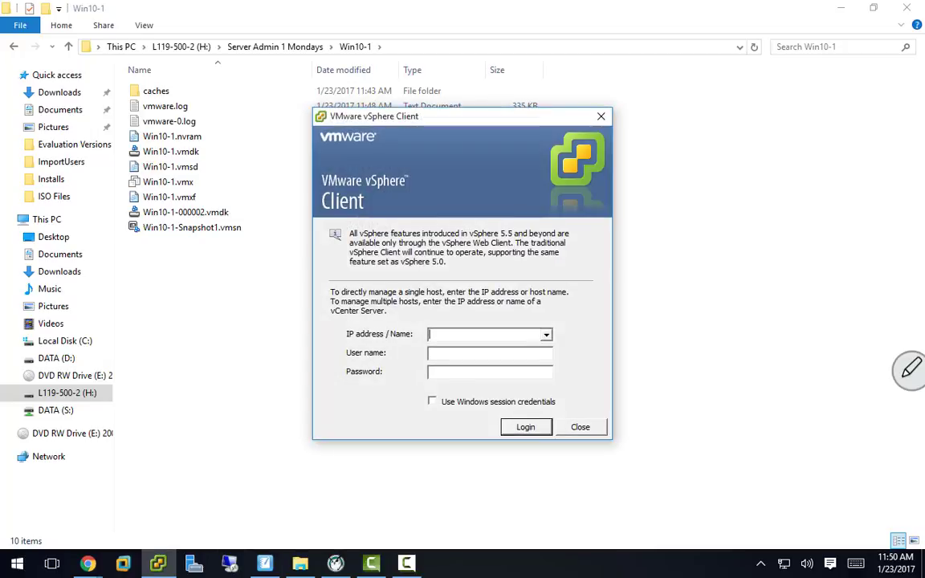
left_click(159, 564)
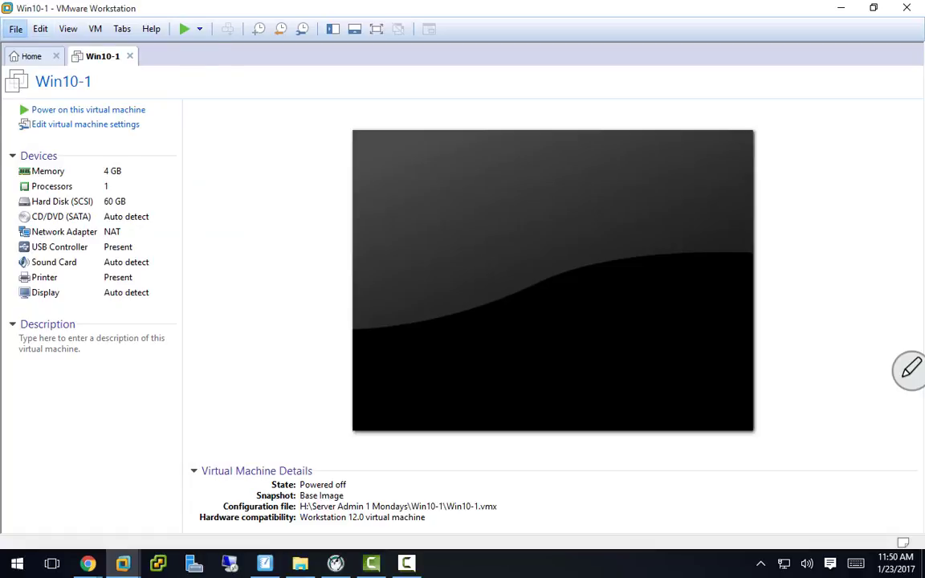
Step: Open H:\Server Admin 1 Mondays\Win10-1\Win10-1.vmx via File > Open and power on the VM
left_click(15, 28)
left_click(41, 79)
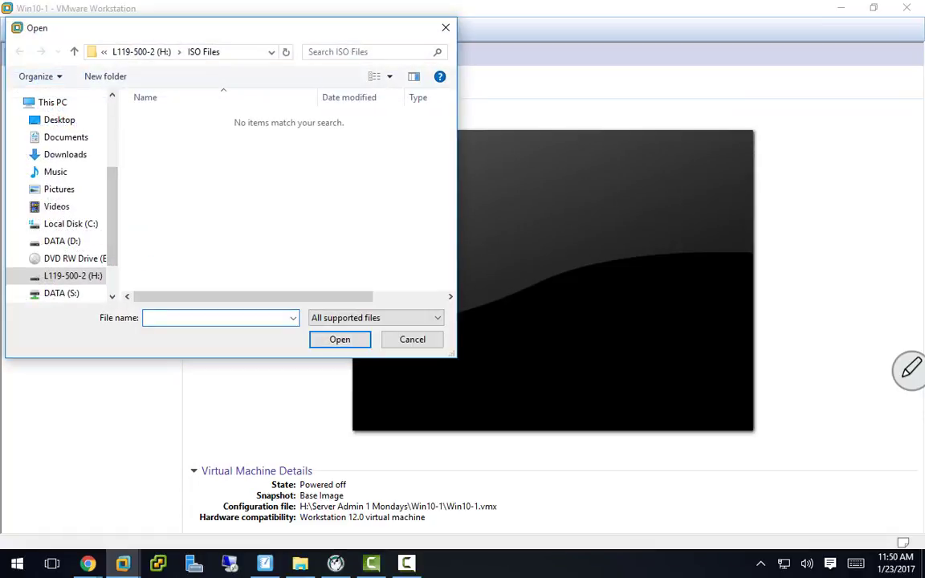
left_click(141, 52)
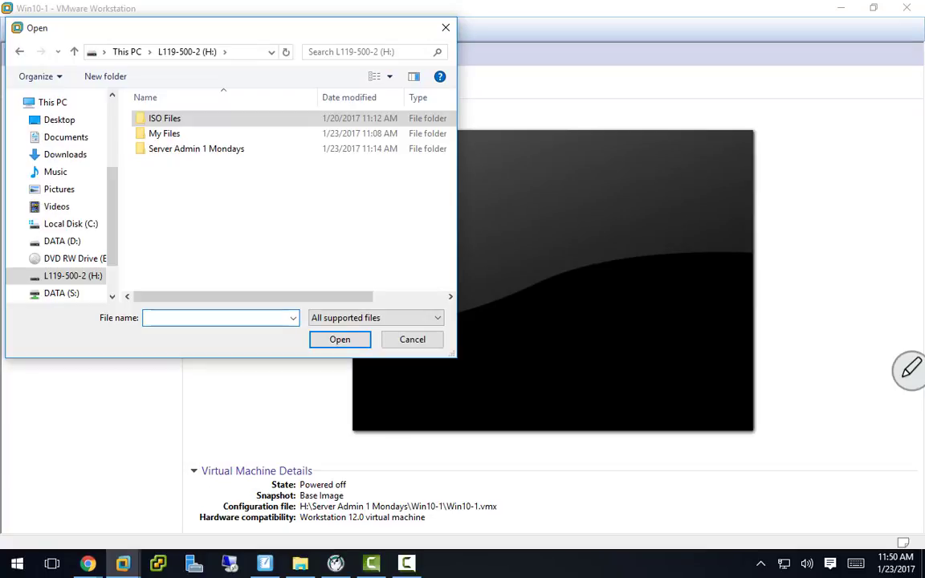
double_click(204, 149)
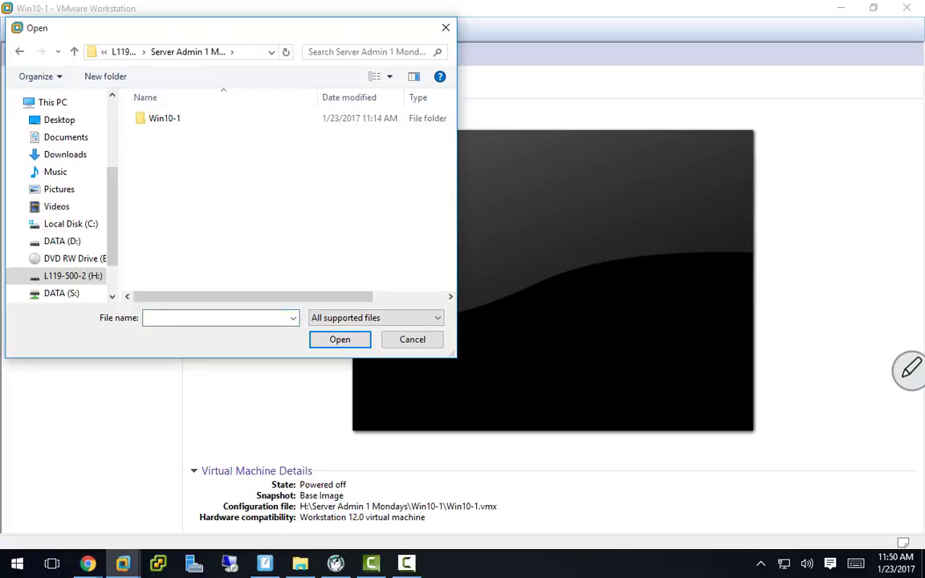
double_click(193, 118)
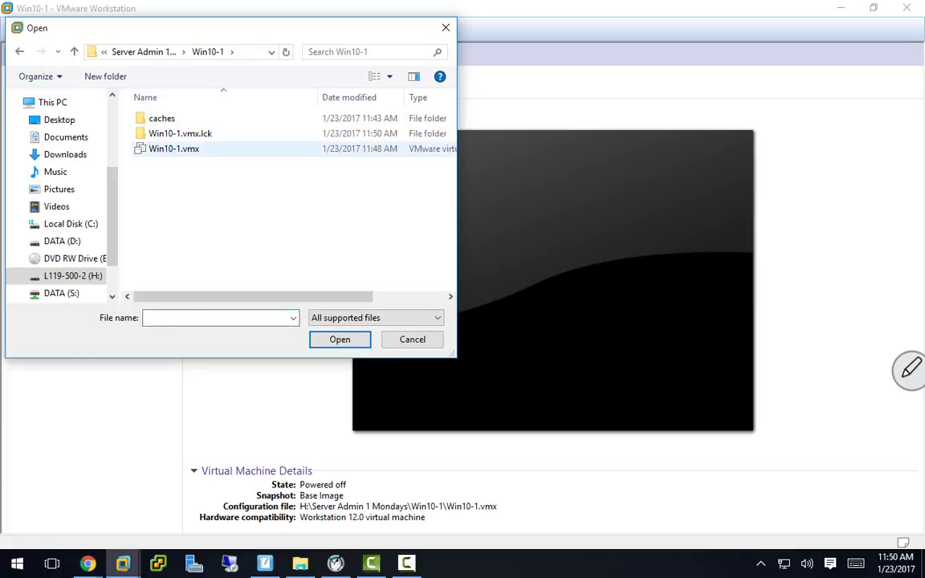
left_click(174, 149)
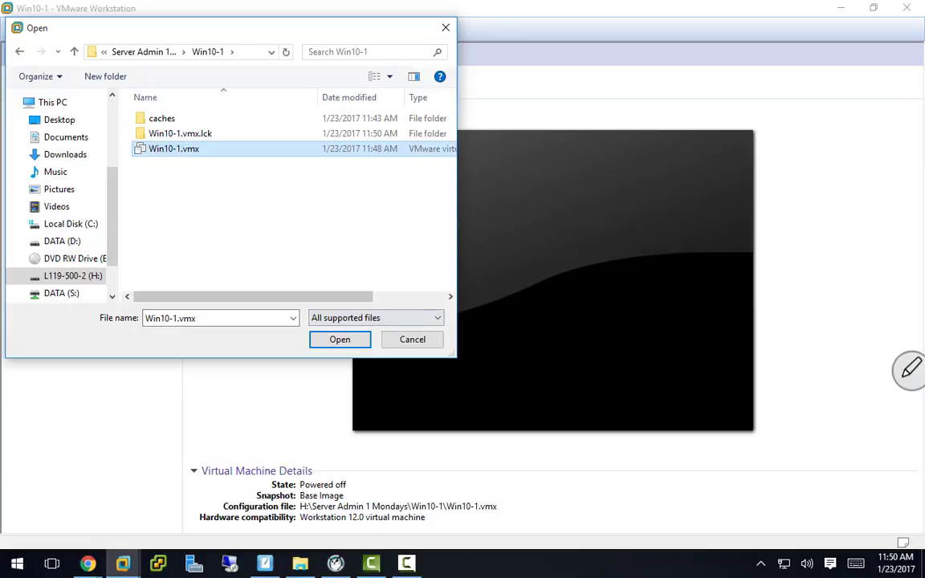
key("Return")
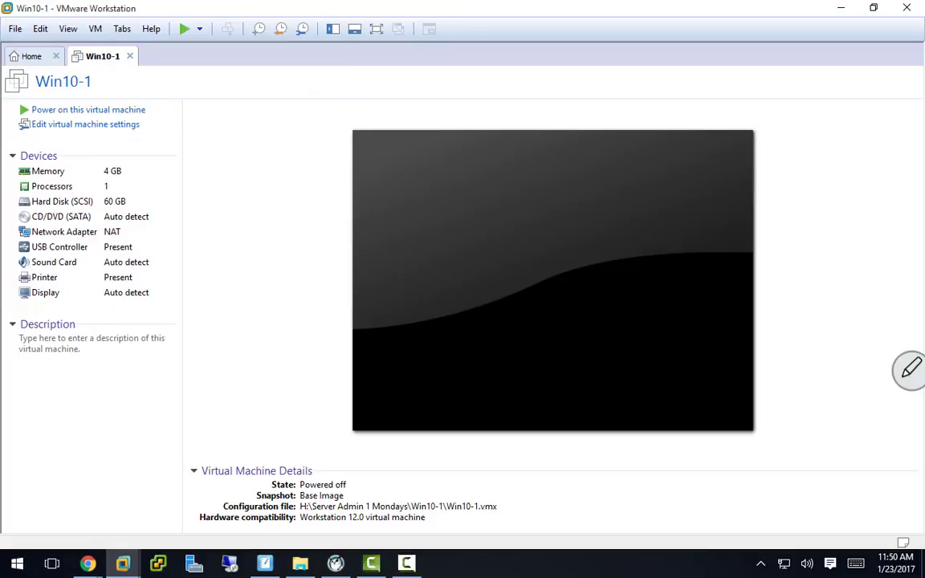
left_click(88, 110)
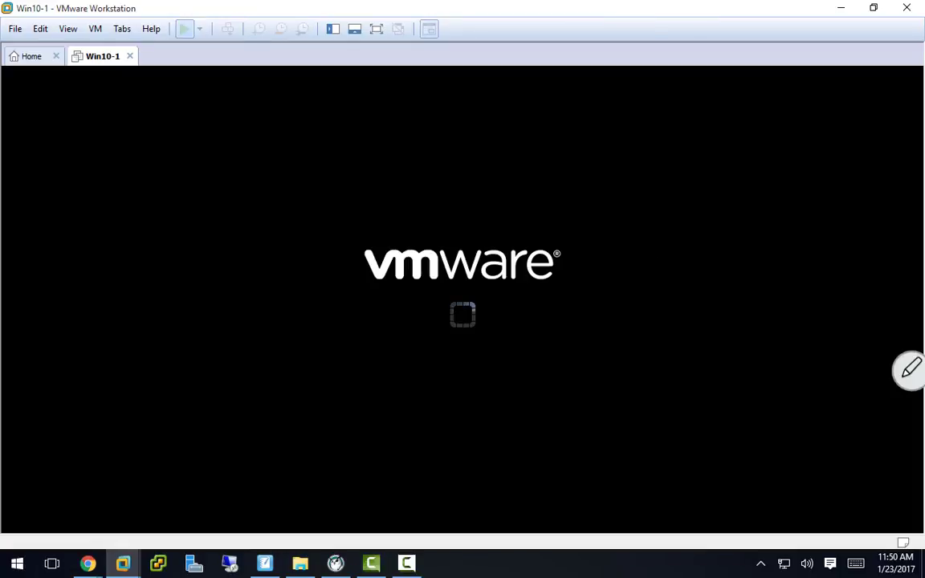